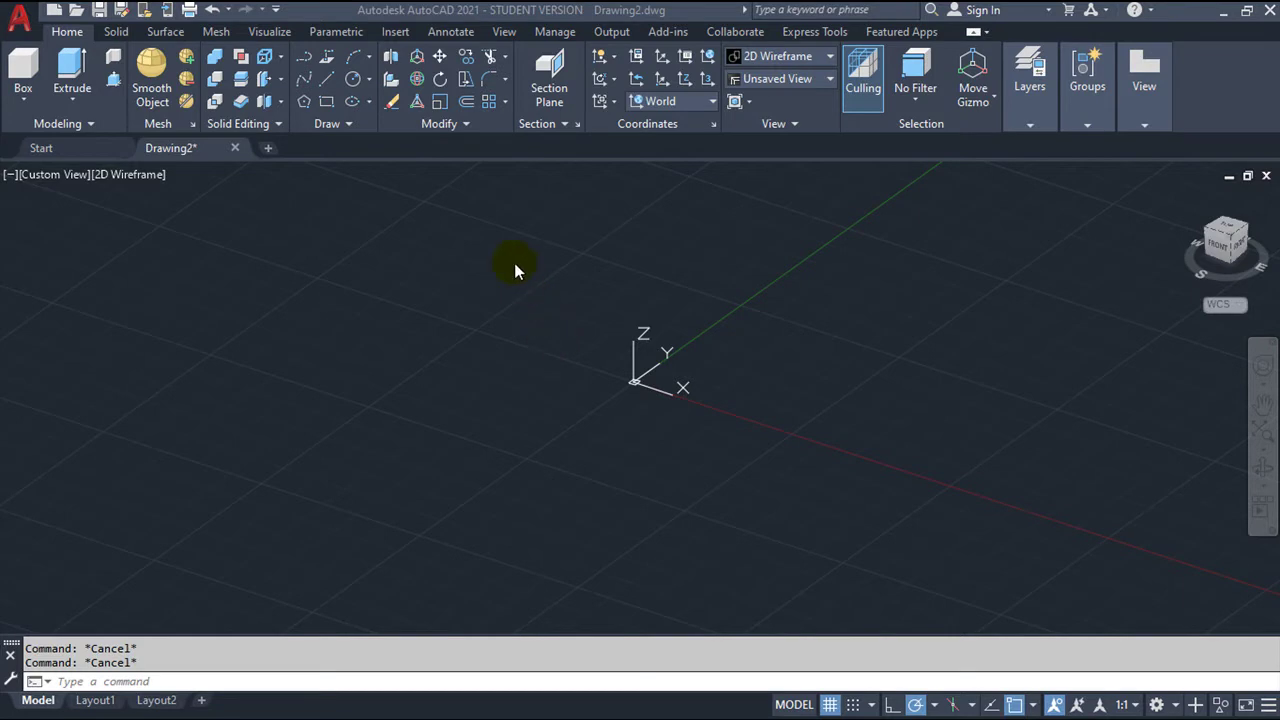
# Step: Draw the base circle with centre 0,0 and radius 25, then recentre it in the view
pyautogui.click(352, 82)
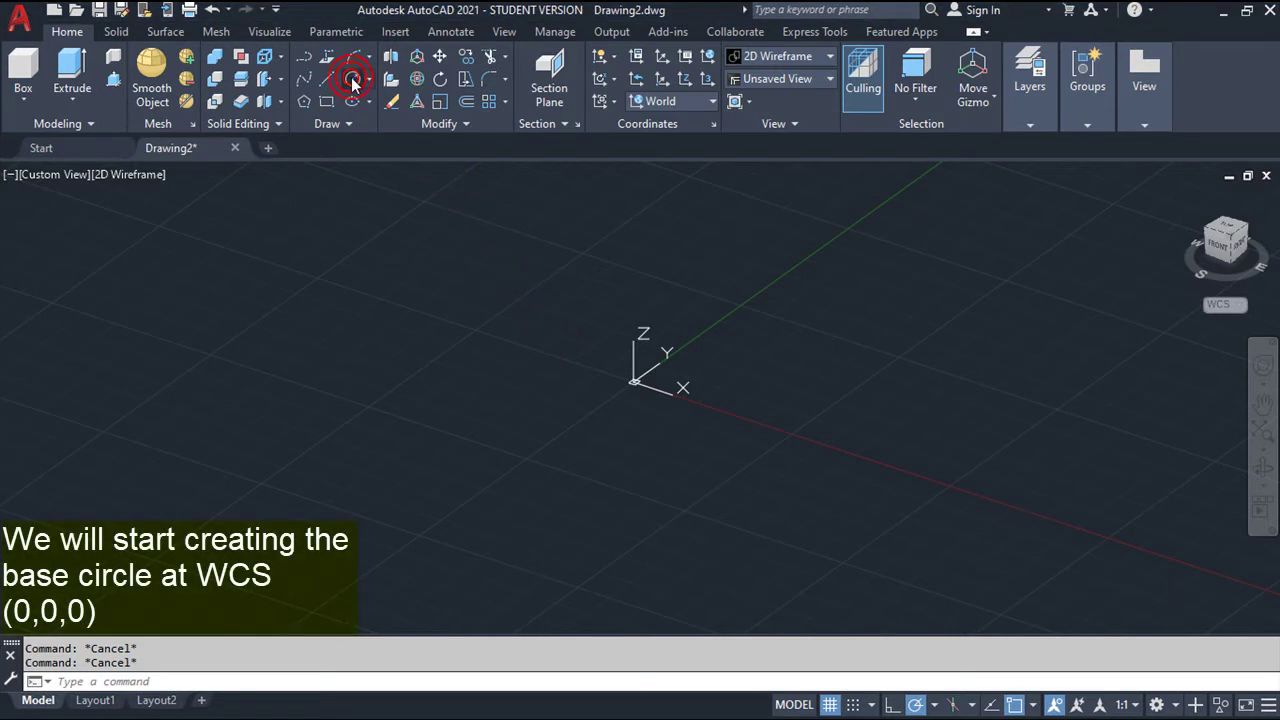
pyautogui.click(354, 84)
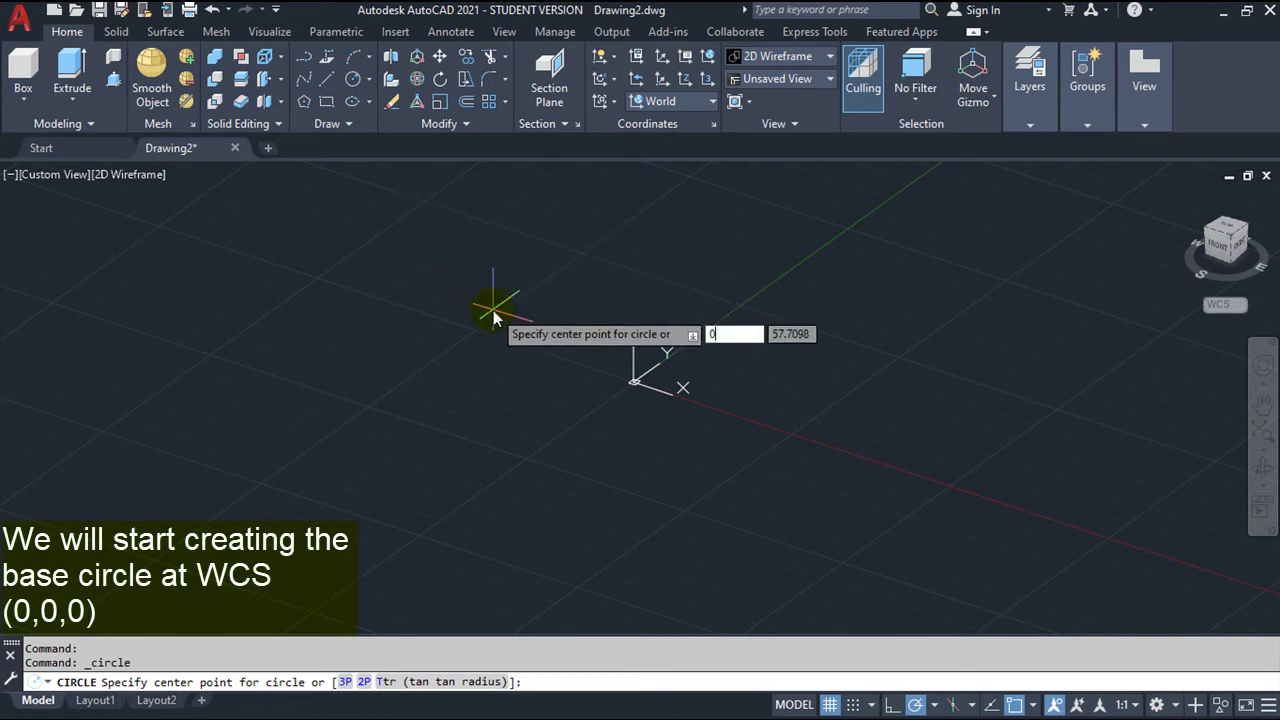
pyautogui.write('0')
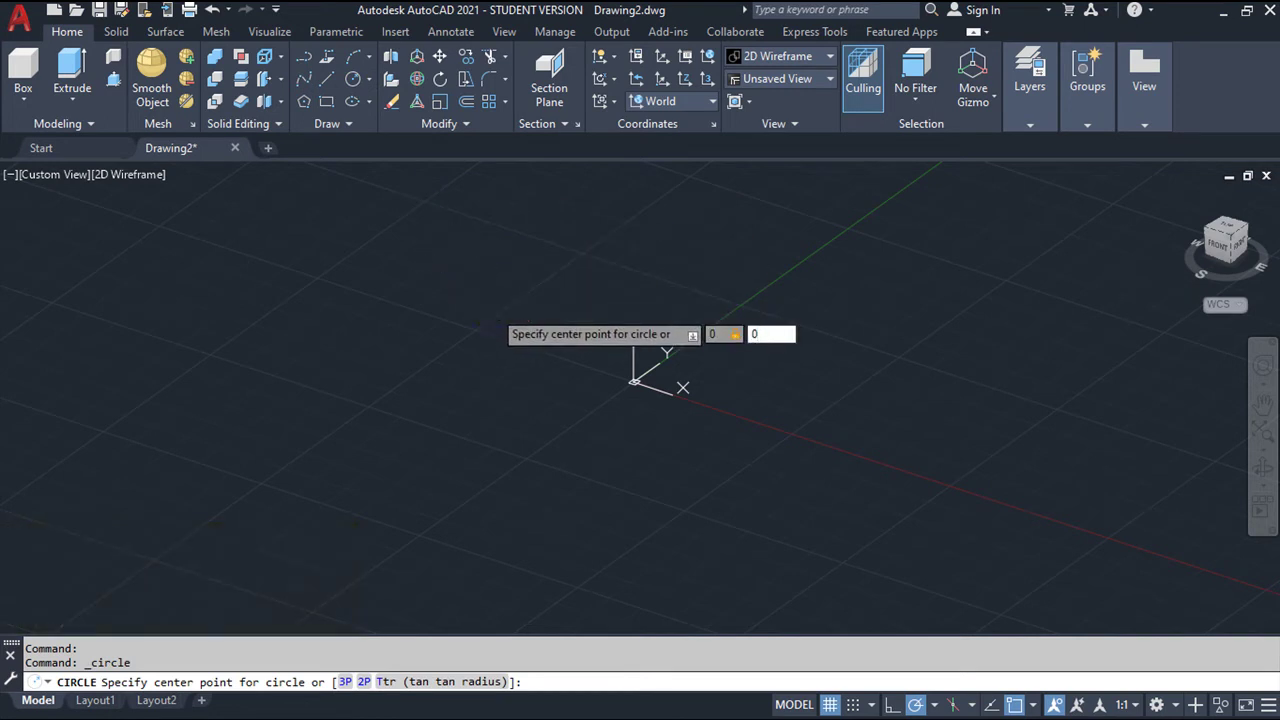
pyautogui.press('Return')
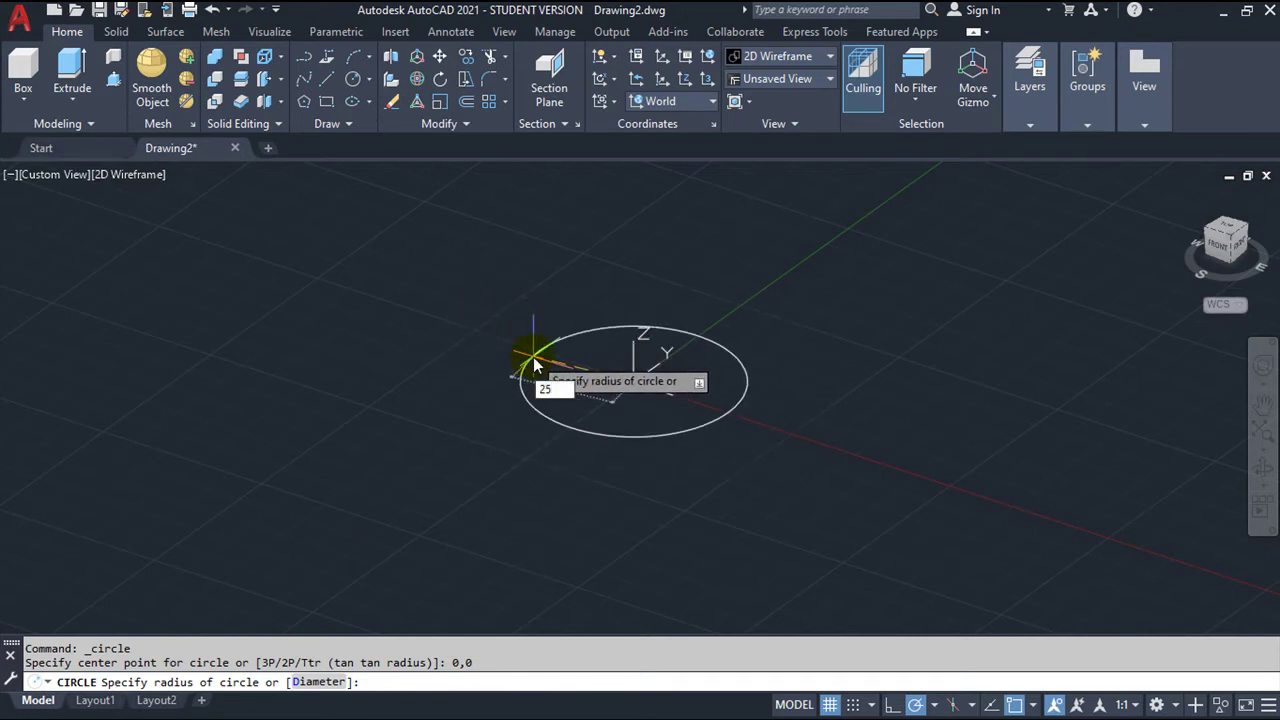
pyautogui.press('Return')
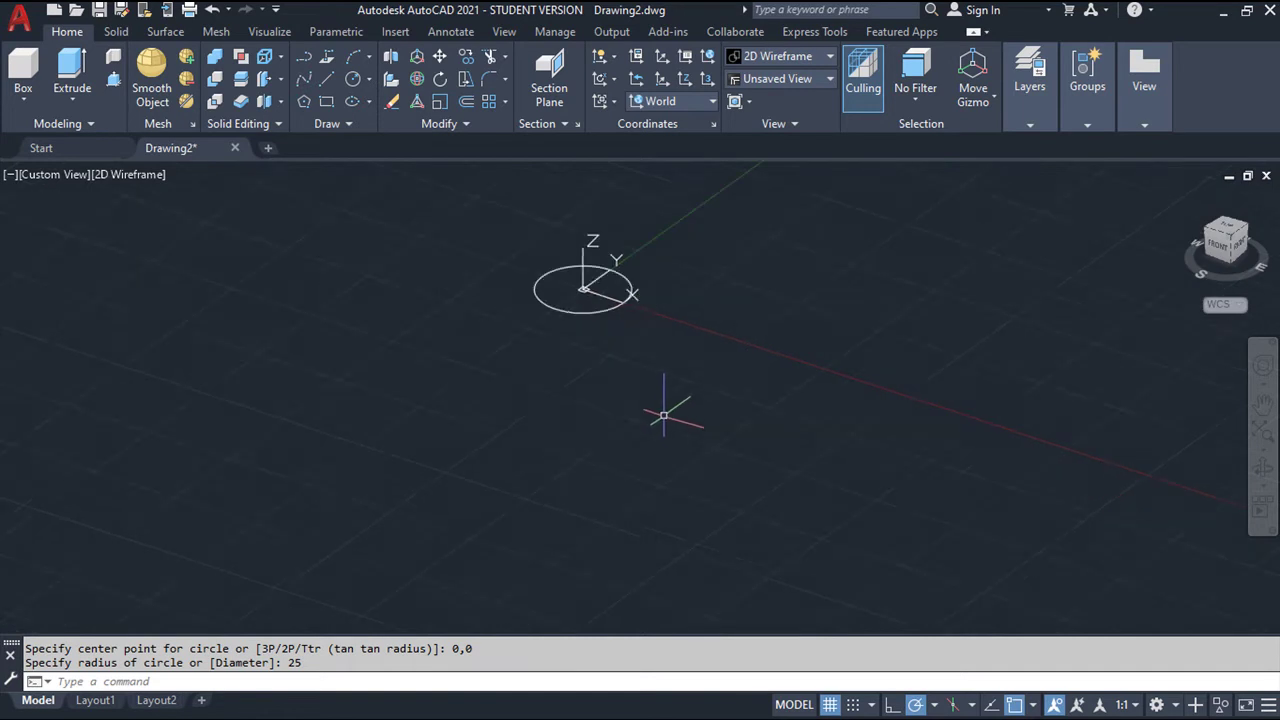
pyautogui.scroll(3, 683, 508)
pyautogui.moveTo(677, 500); pyautogui.dragTo(808, 540, button='middle')
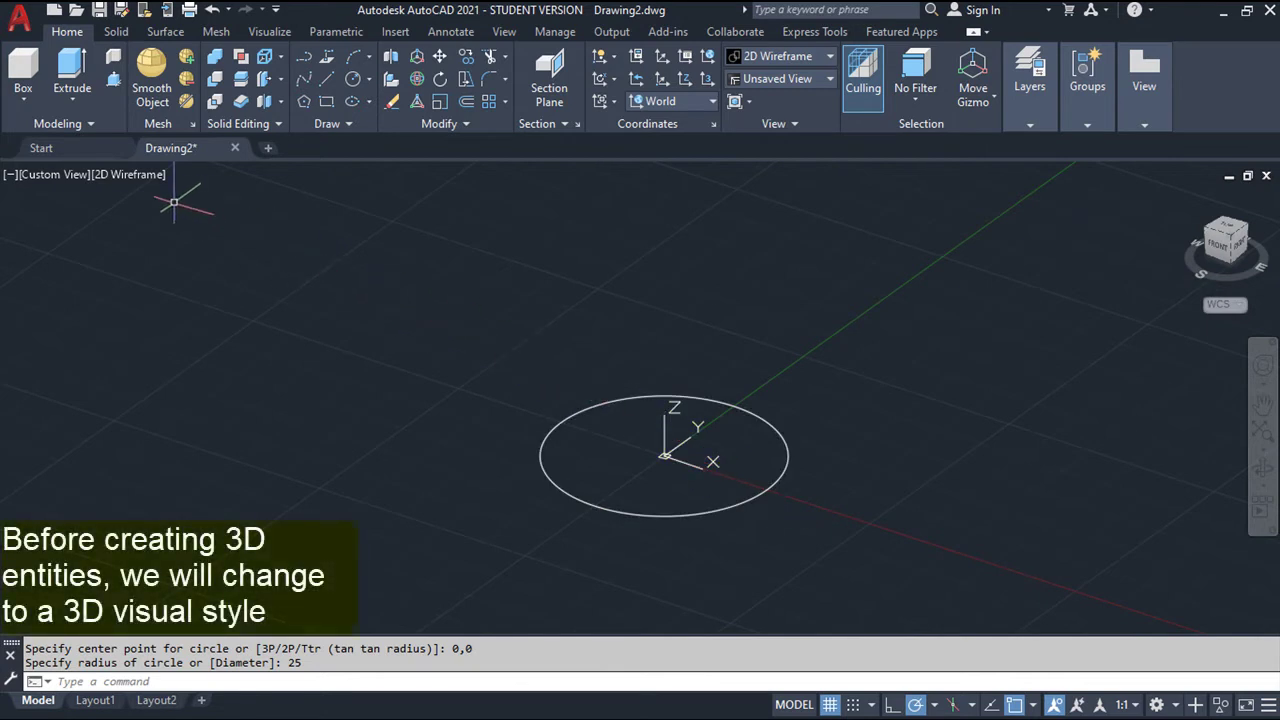
# Step: Apply the Shades of Gray visual style and press-pull the base circle up 20 units
pyautogui.click(128, 178)
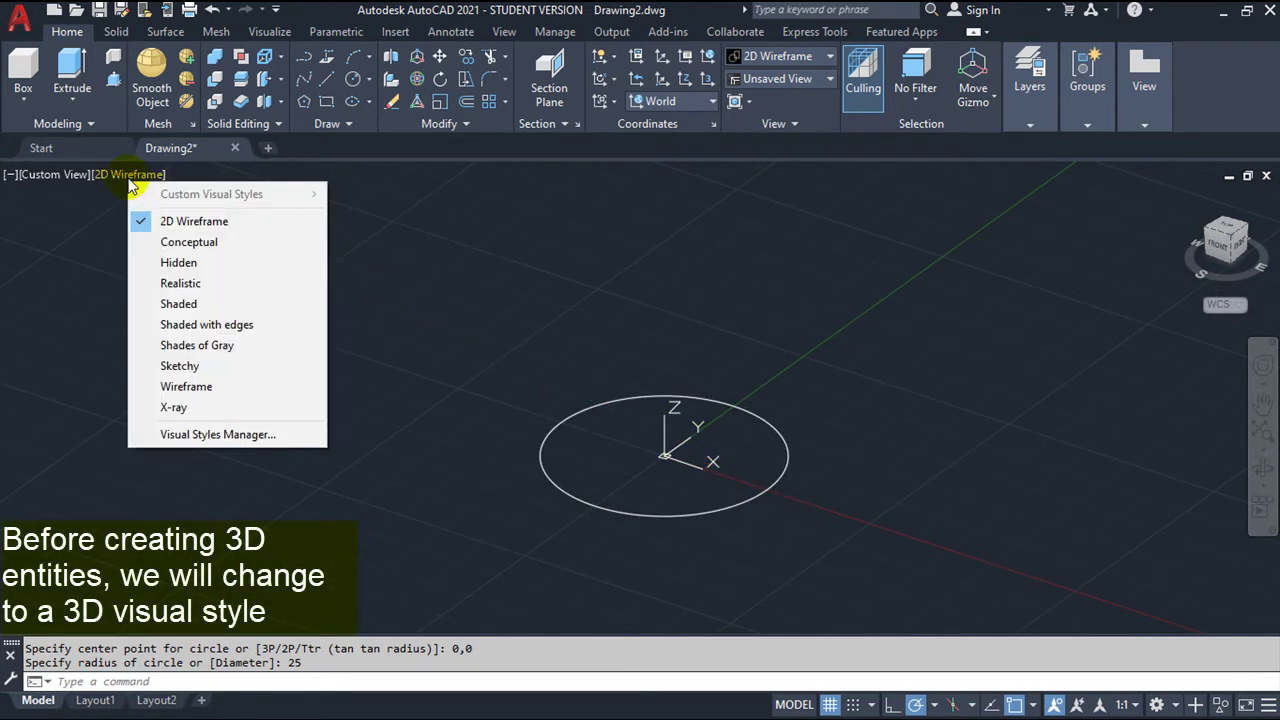
pyautogui.click(190, 345)
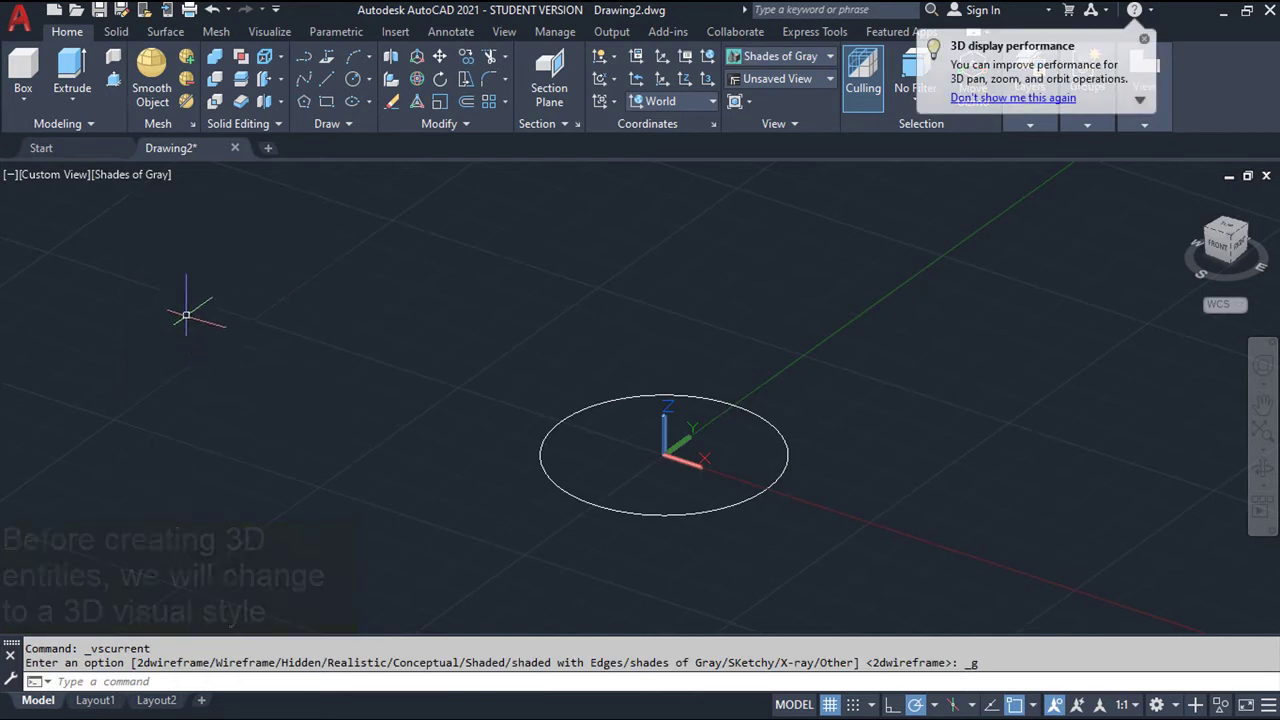
pyautogui.click(114, 80)
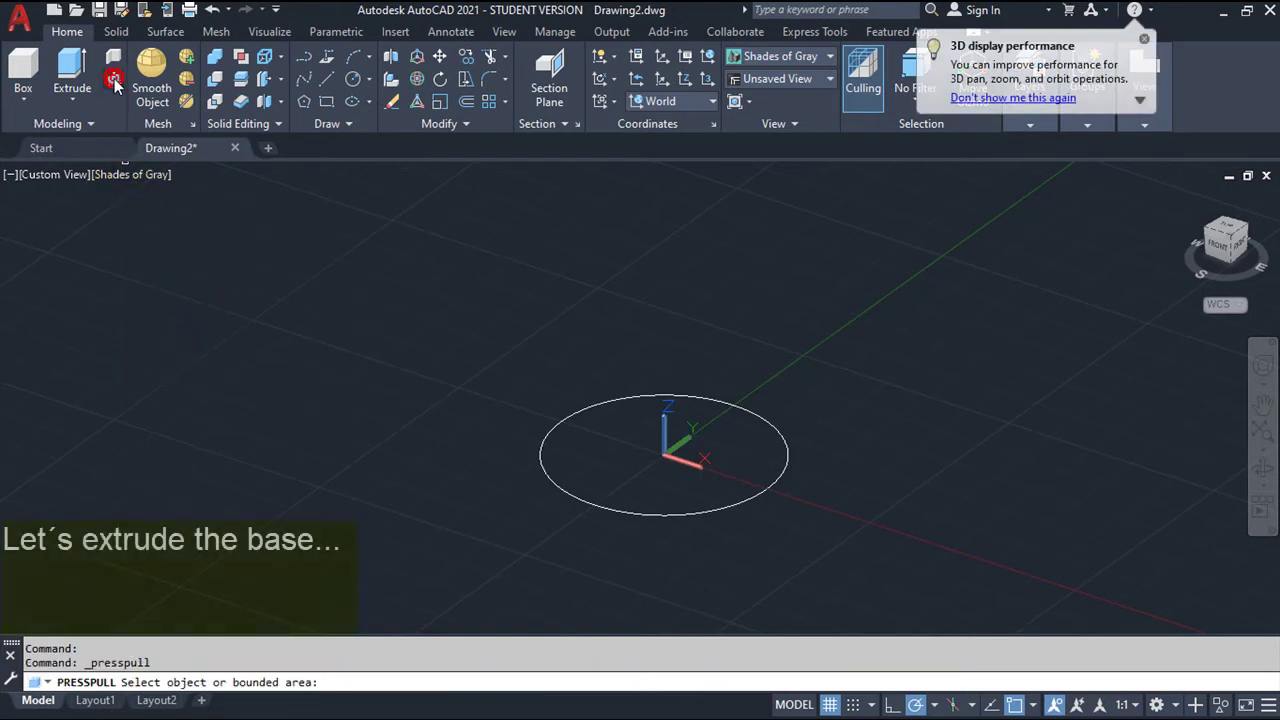
pyautogui.click(548, 442)
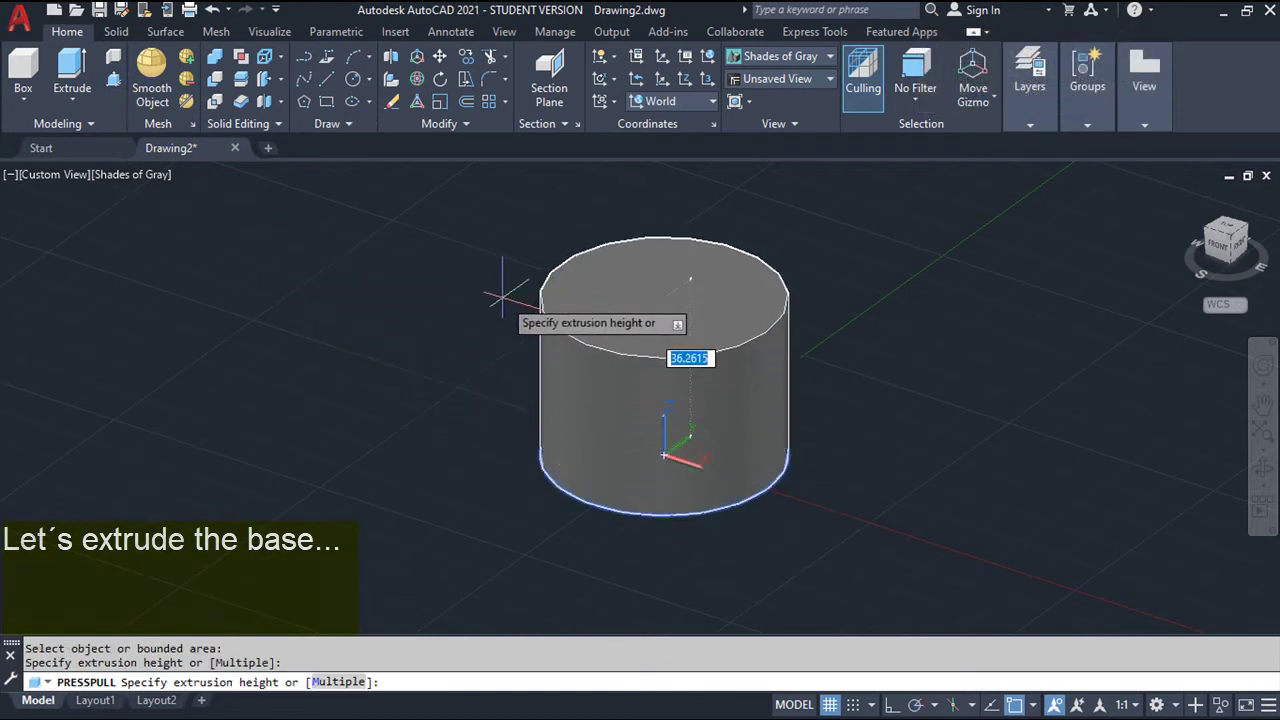
pyautogui.write('20')
pyautogui.press('Return')
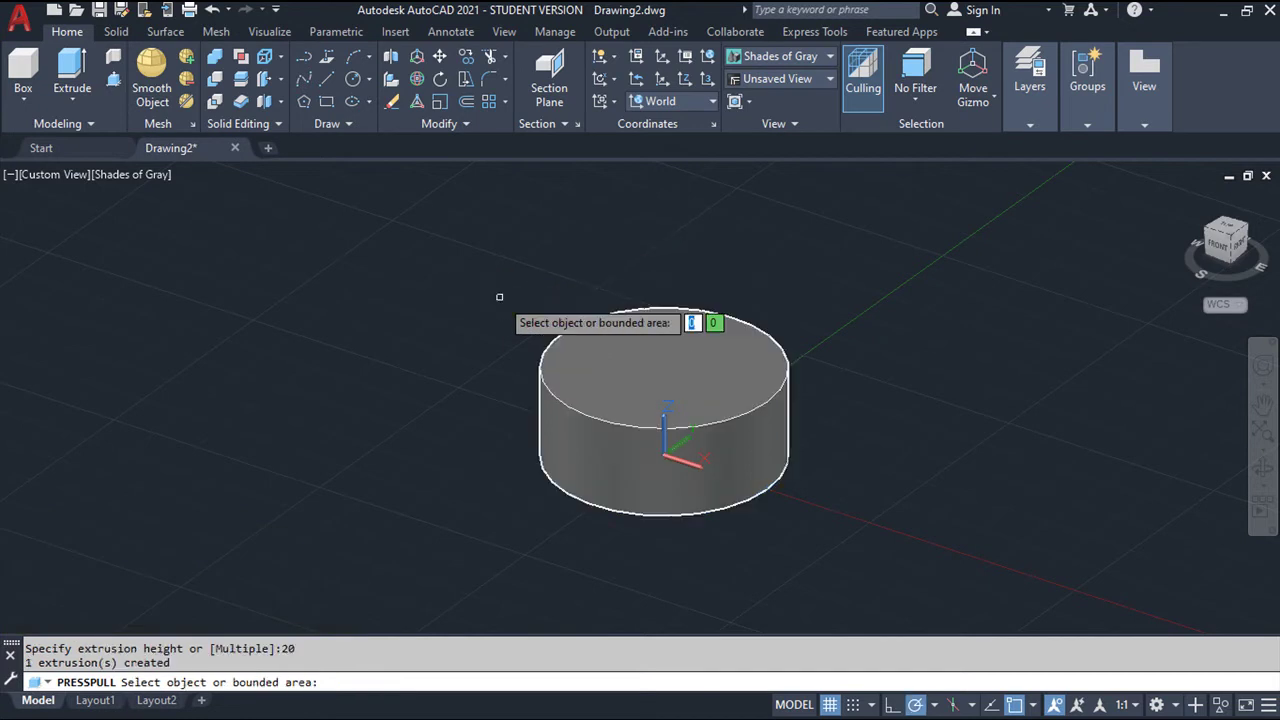
pyautogui.moveTo(500, 320); pyautogui.dragTo(451, 394, button='middle')
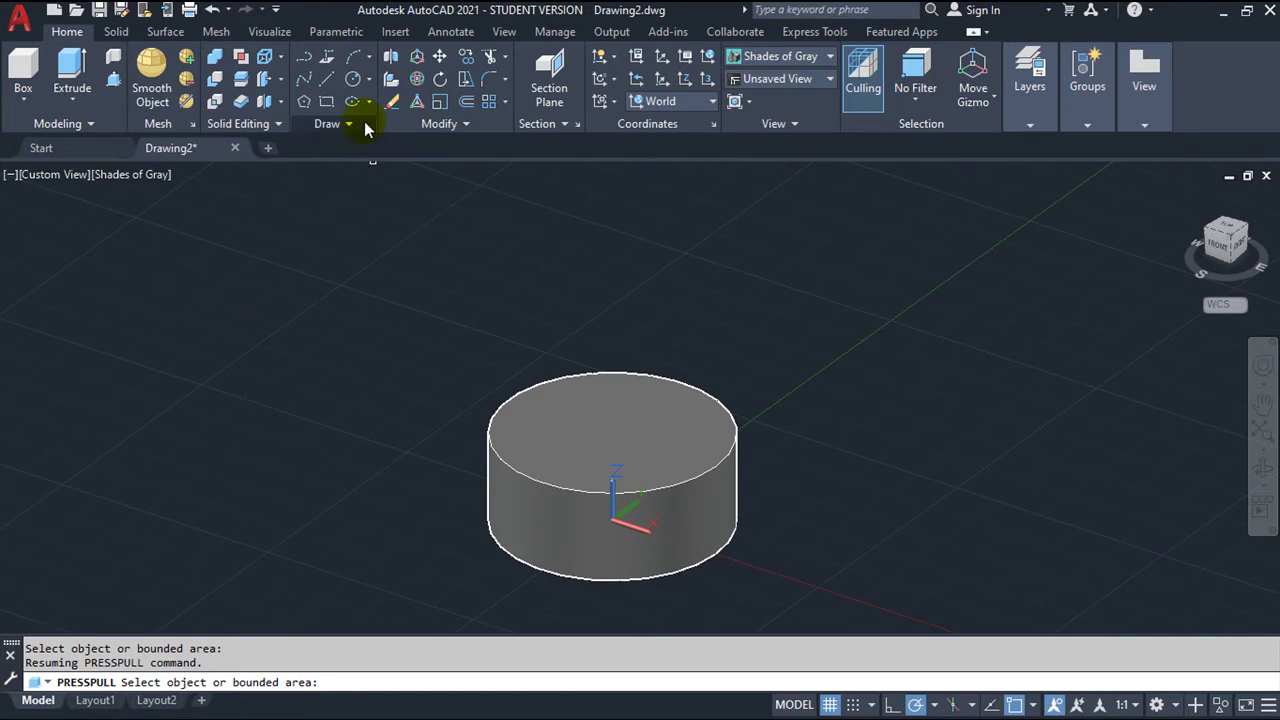
# Step: Draw a radius-15 circle centre-snapped to the base cylinder's top face
pyautogui.click(353, 79)
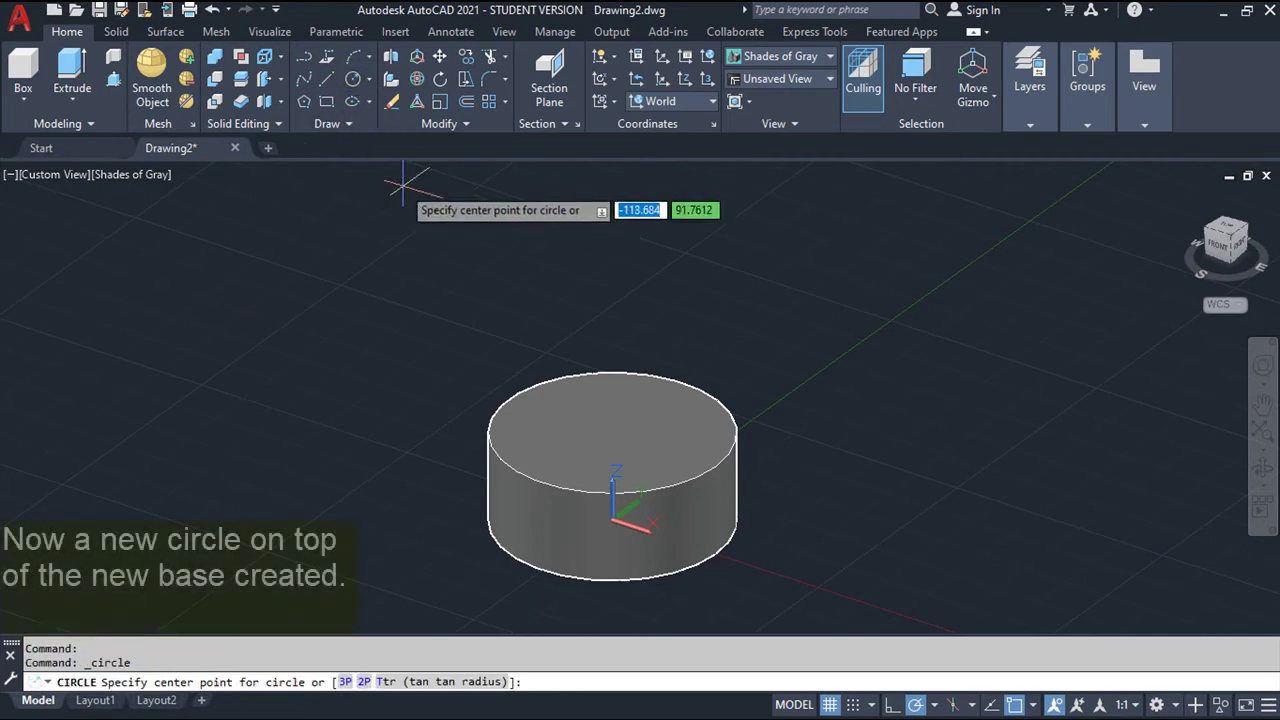
pyautogui.keyDown('shift'); pyautogui.rightClick(439, 285); pyautogui.keyUp('shift')
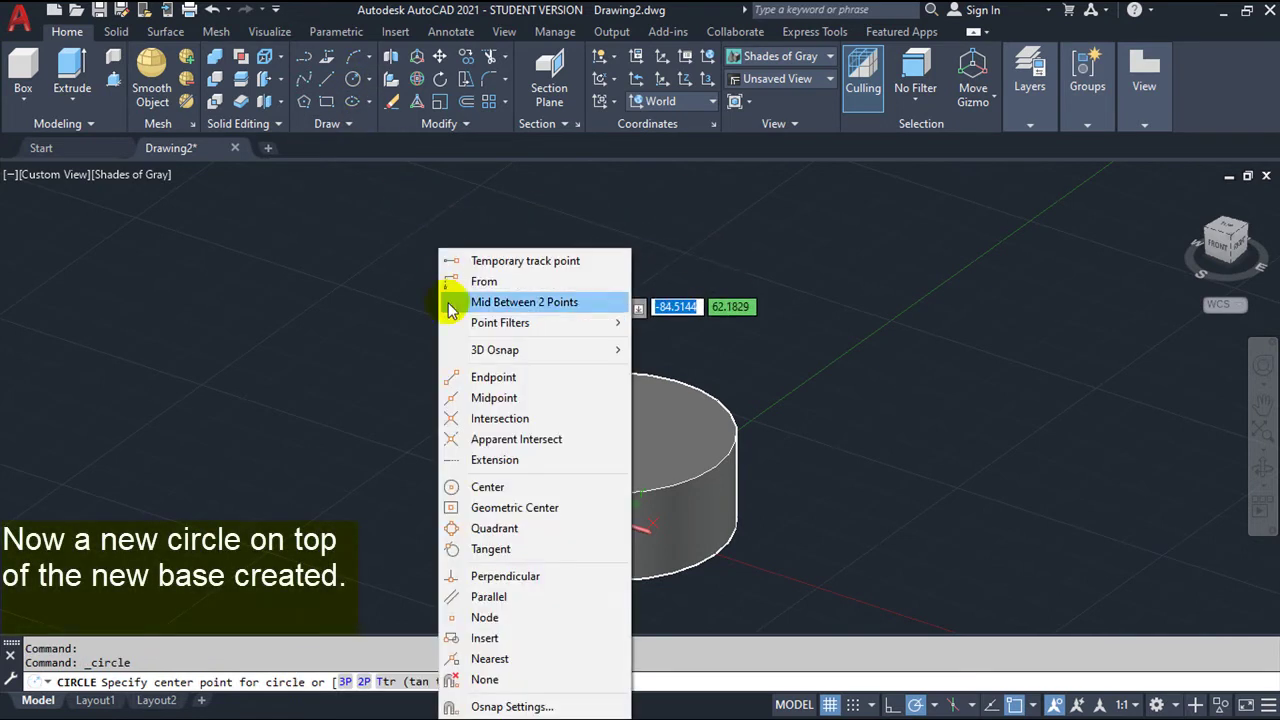
pyautogui.click(495, 487)
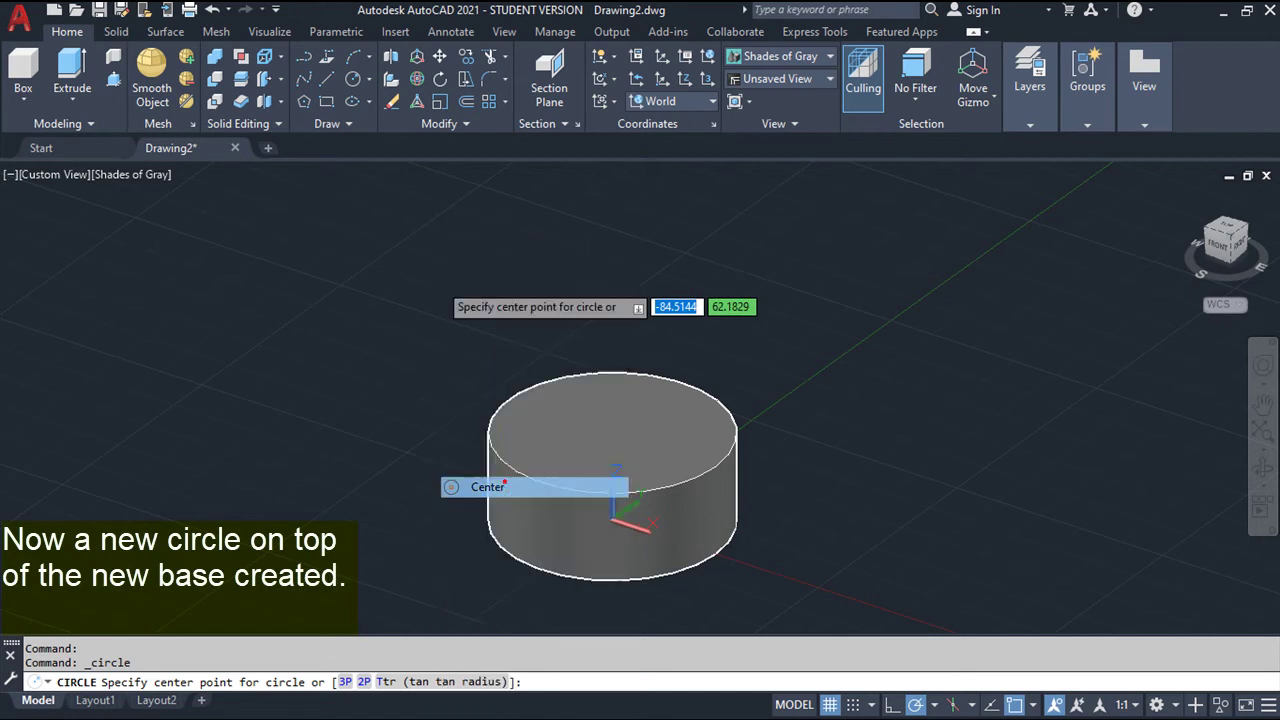
pyautogui.click(611, 432)
pyautogui.write('15')
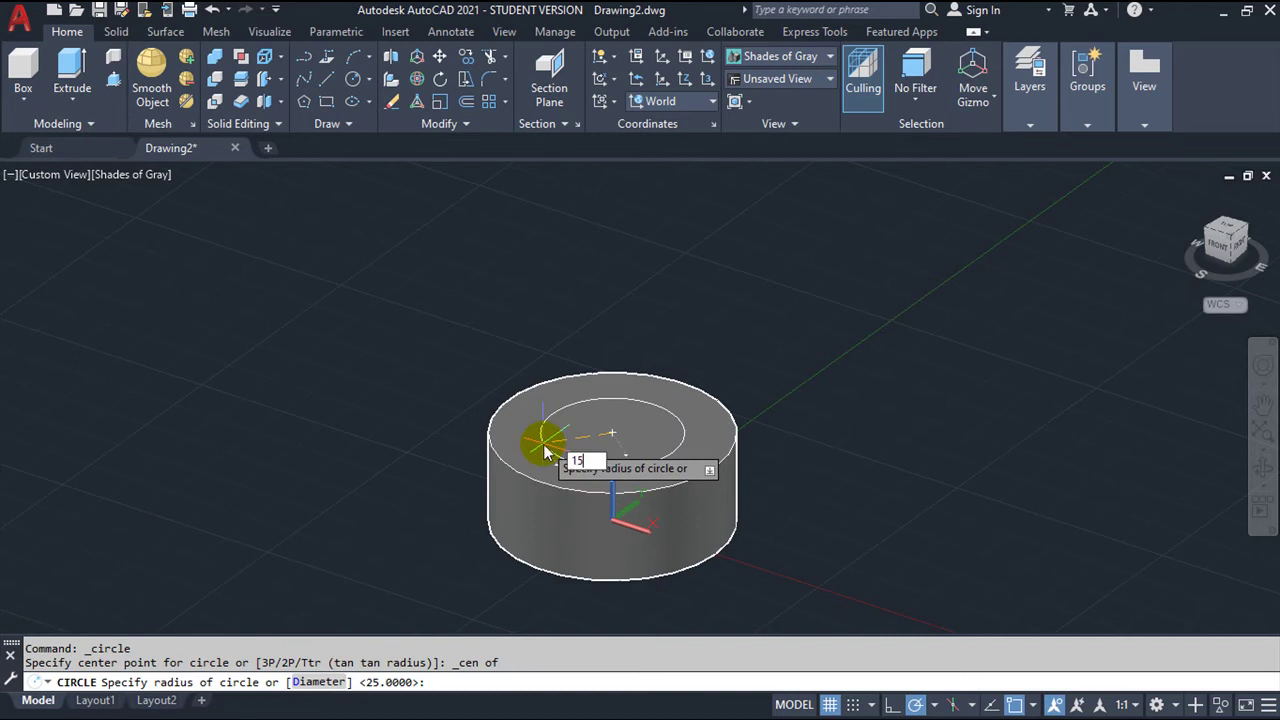
pyautogui.press('Return')
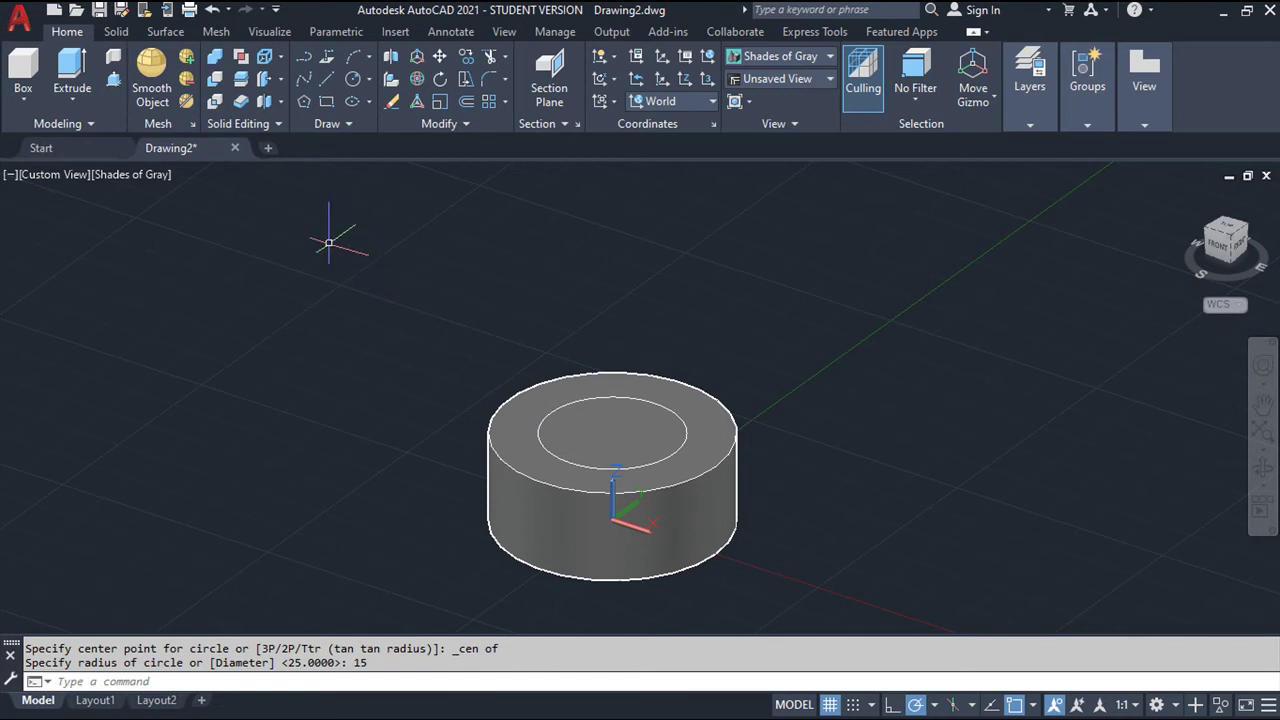
# Step: Press-pull the radius-15 circle up 70 units into the upper cylinder
pyautogui.click(114, 80)
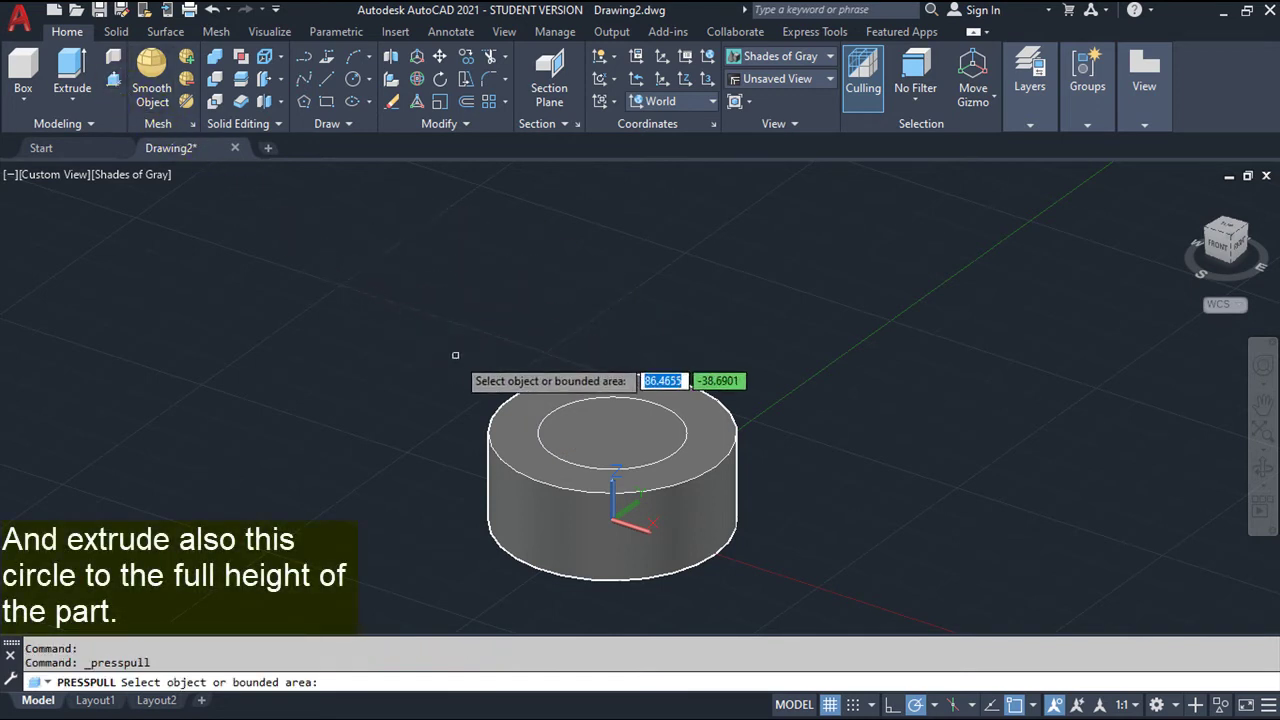
pyautogui.click(549, 414)
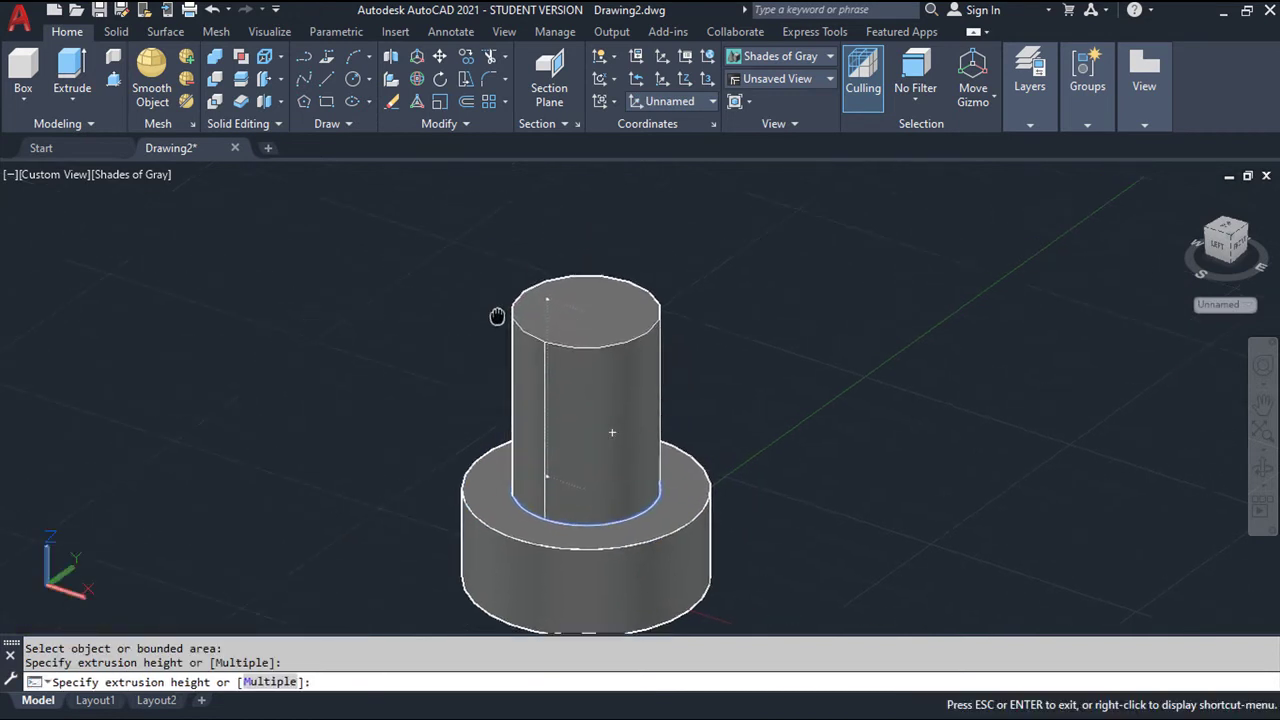
pyautogui.scroll(-2, 497, 316)
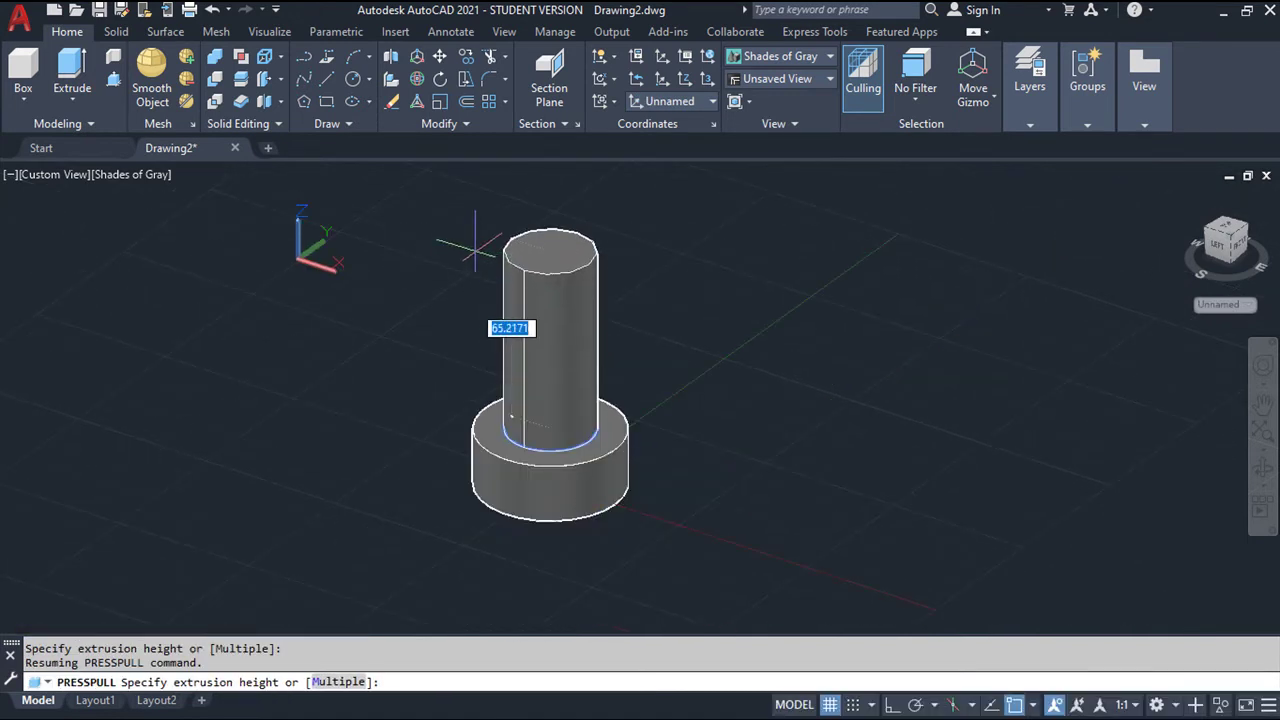
pyautogui.write('70')
pyautogui.press('Return')
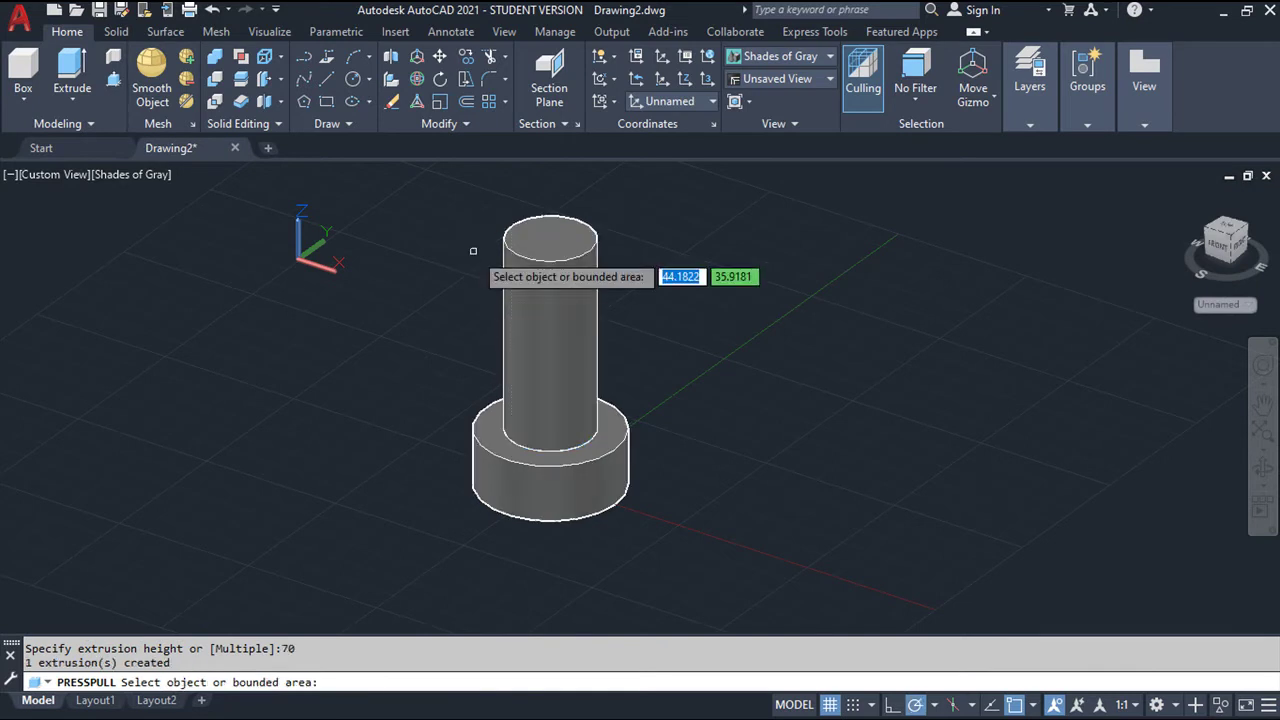
pyautogui.moveTo(474, 249); pyautogui.dragTo(528, 314, button='middle')
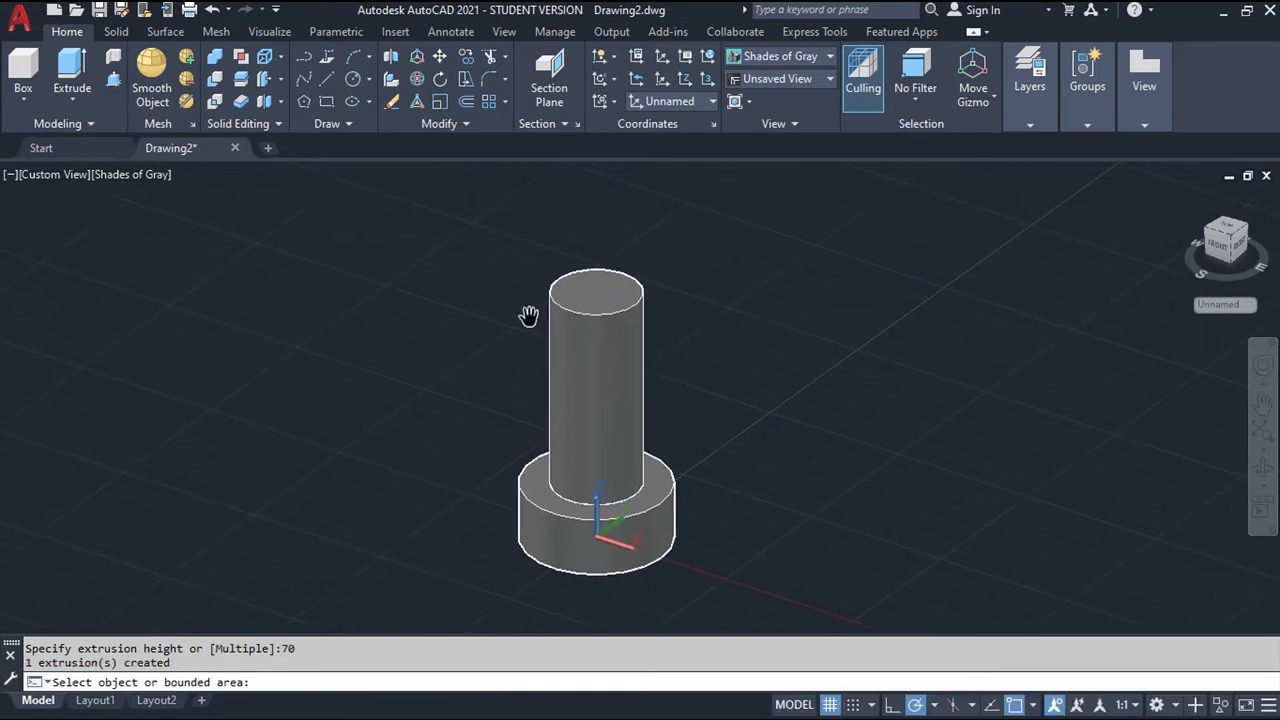
pyautogui.scroll(-2, 524, 316)
pyautogui.scroll(1, 524, 316)
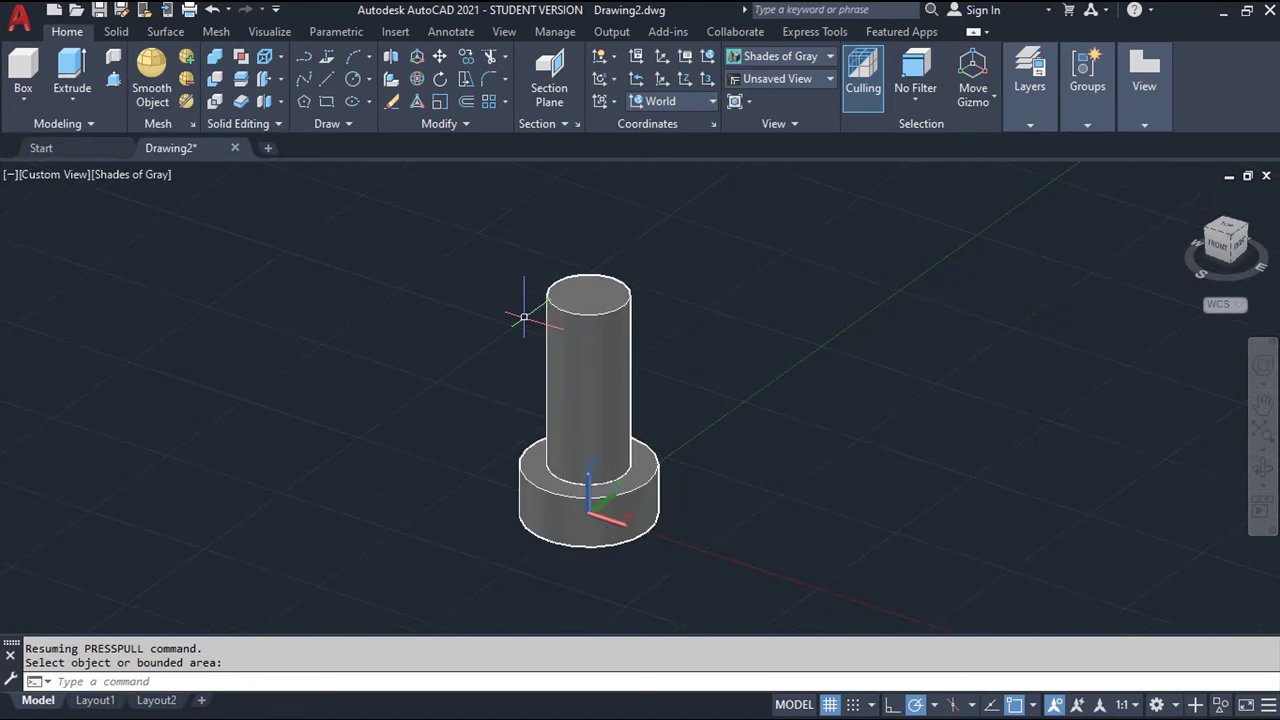
pyautogui.scroll(2, 524, 316)
pyautogui.moveTo(523, 320); pyautogui.dragTo(531, 266, button='middle')
pyautogui.press('Return')
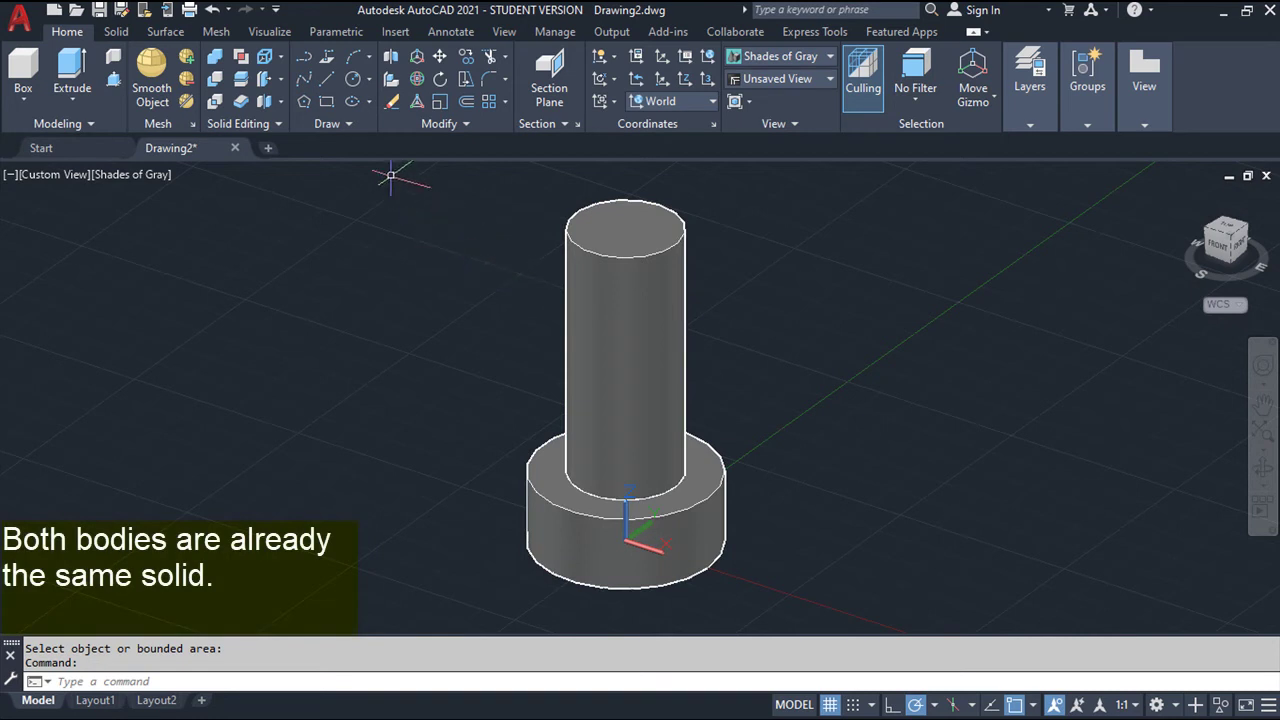
# Step: Draw a radius-15 circle centre-snapped to the upper cylinder's top face
pyautogui.click(350, 80)
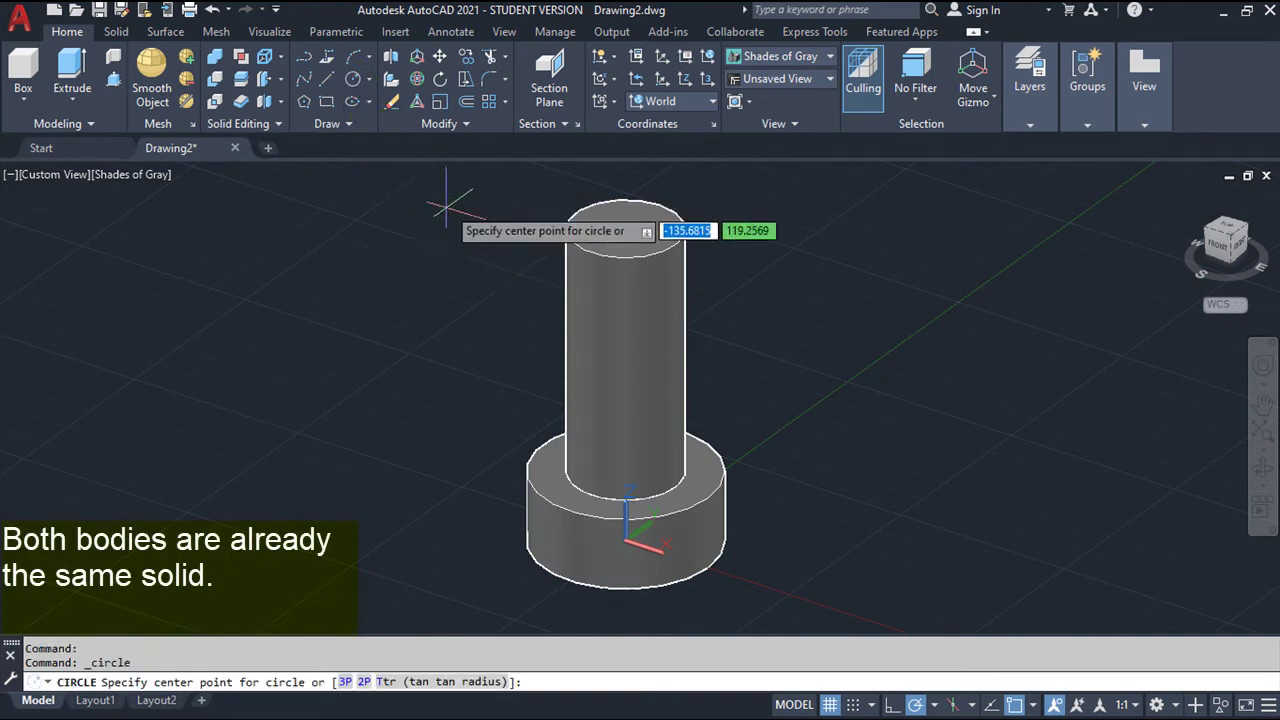
pyautogui.keyDown('shift'); pyautogui.rightClick(478, 258); pyautogui.keyUp('shift')
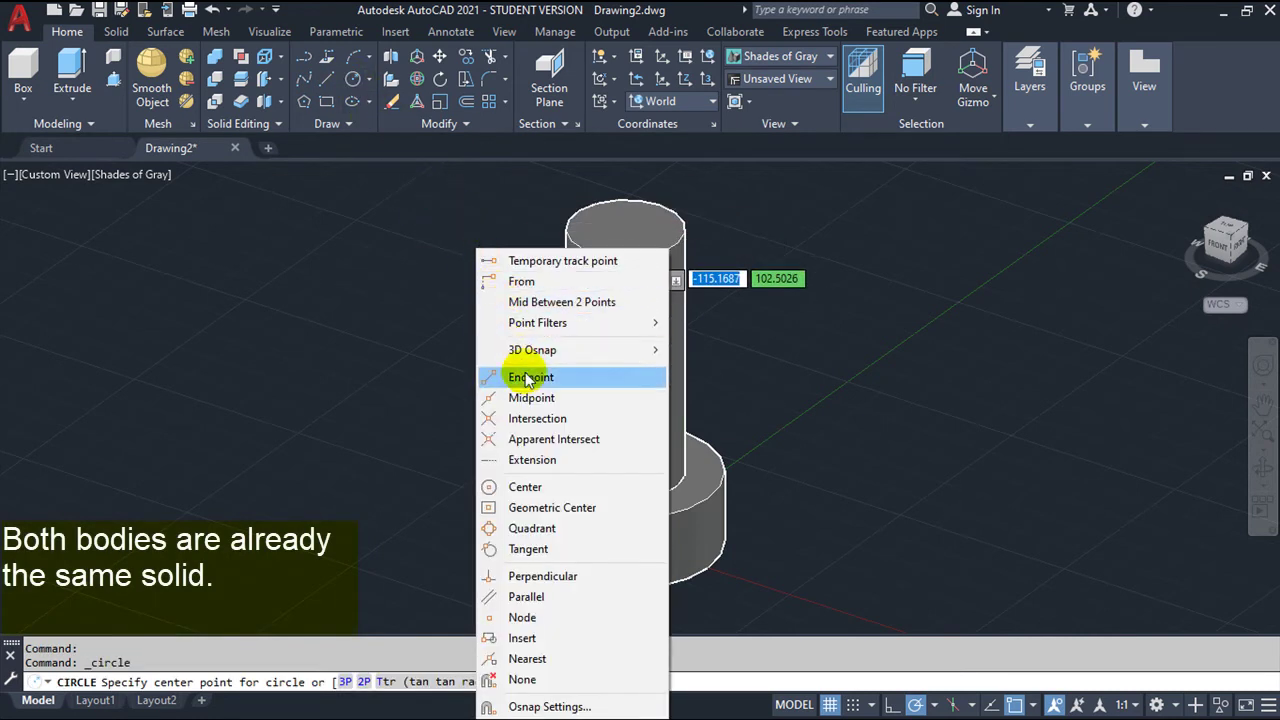
pyautogui.click(526, 487)
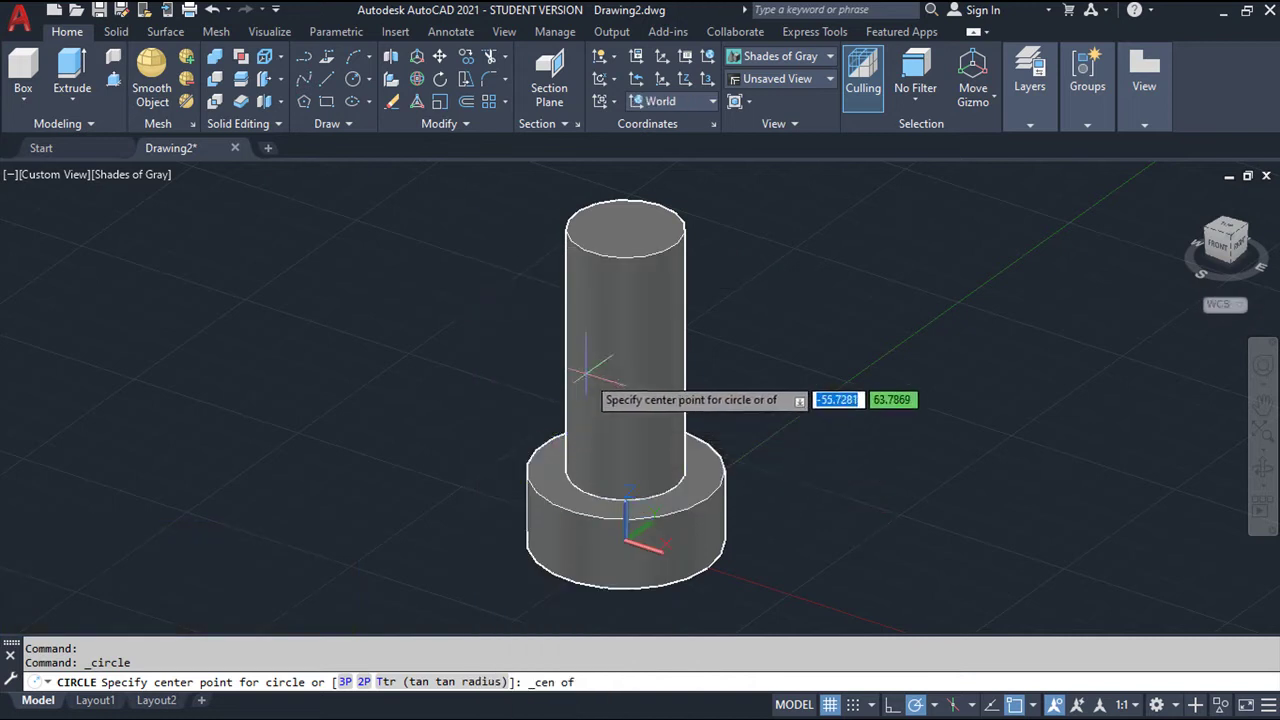
pyautogui.click(624, 229)
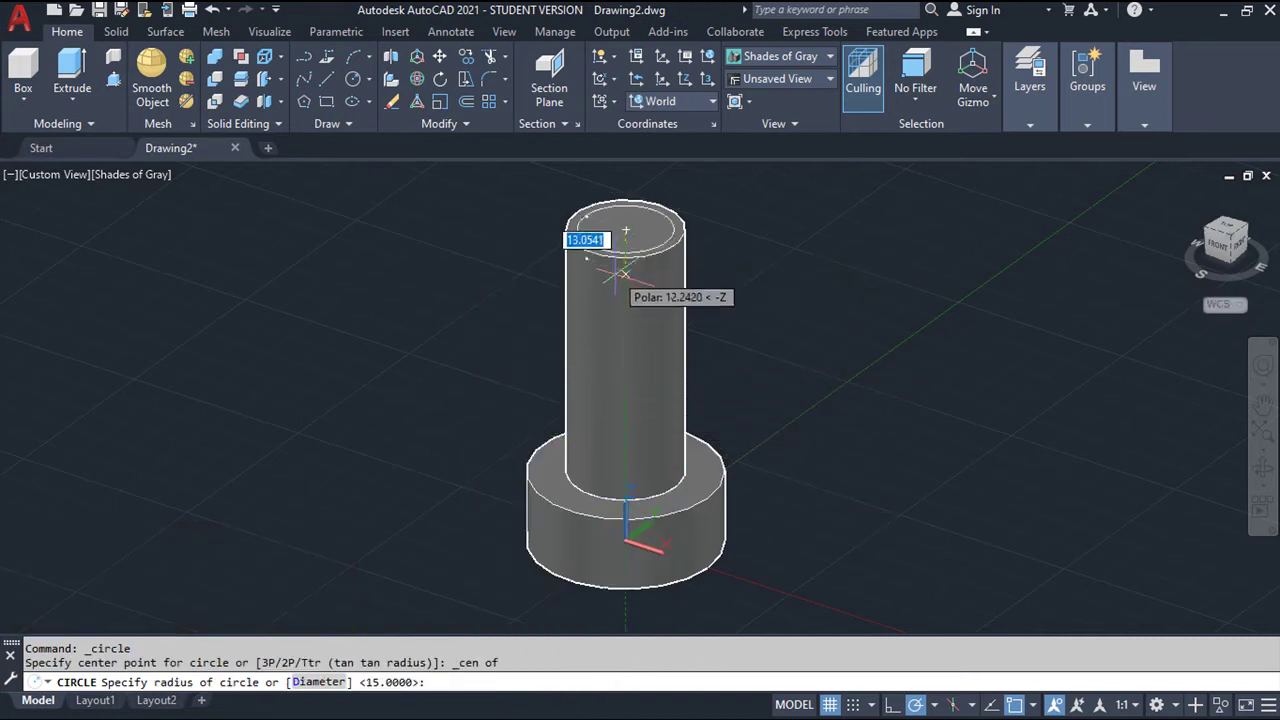
pyautogui.write('15')
pyautogui.press('Return')
pyautogui.moveTo(674, 240); pyautogui.dragTo(665, 368, button='middle')
pyautogui.scroll(2, 665, 368)
pyautogui.scroll(2, 646, 357)
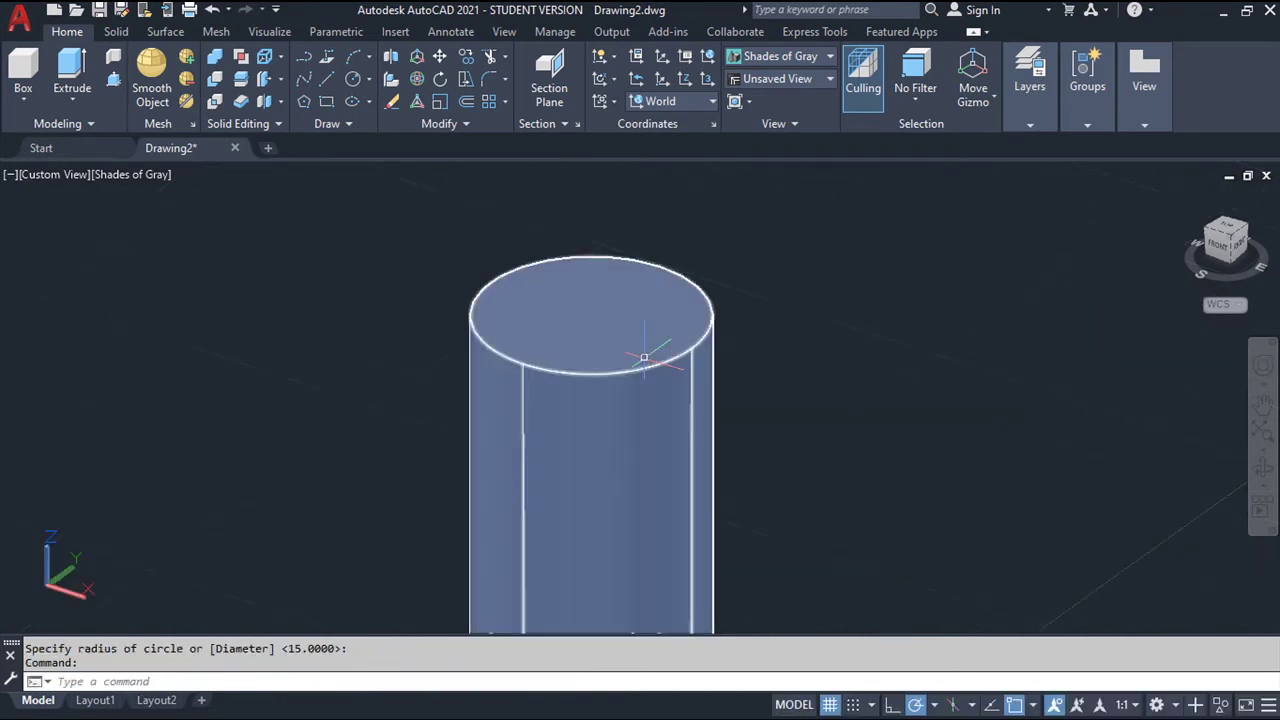
pyautogui.scroll(2, 646, 354)
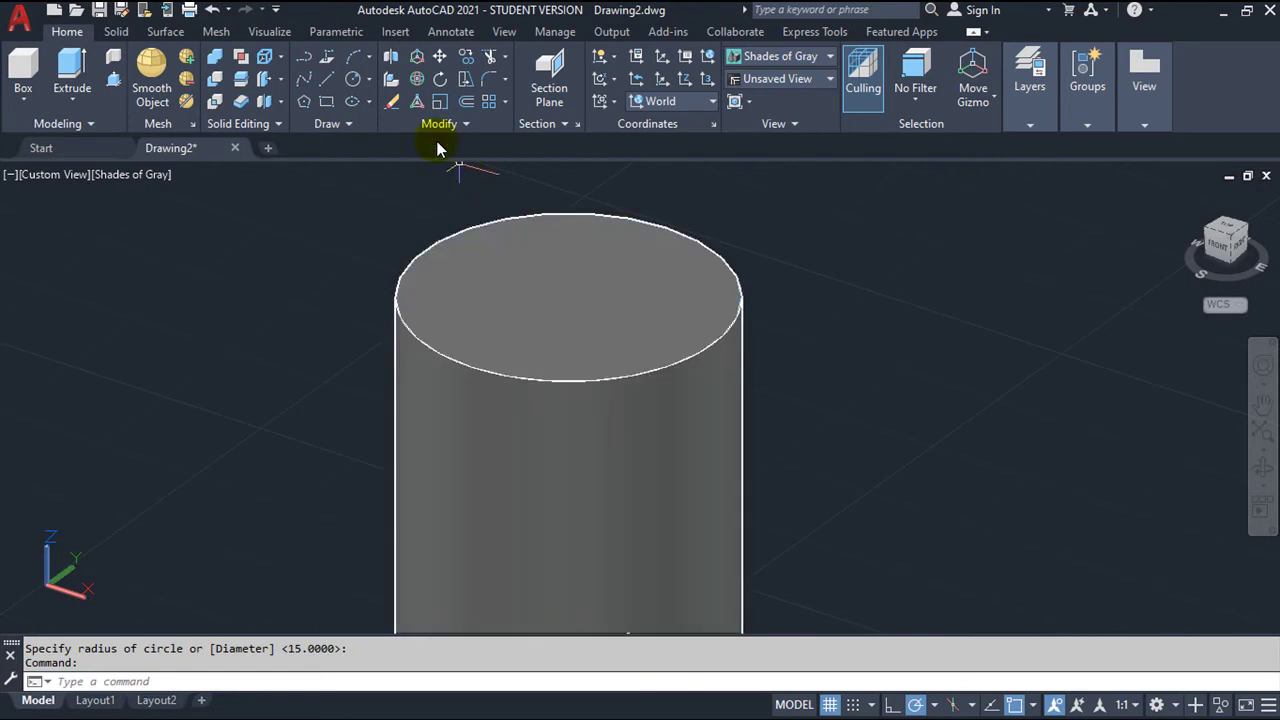
# Step: Draw a radius-8 circle centred on the top face centre for the hole
pyautogui.click(354, 80)
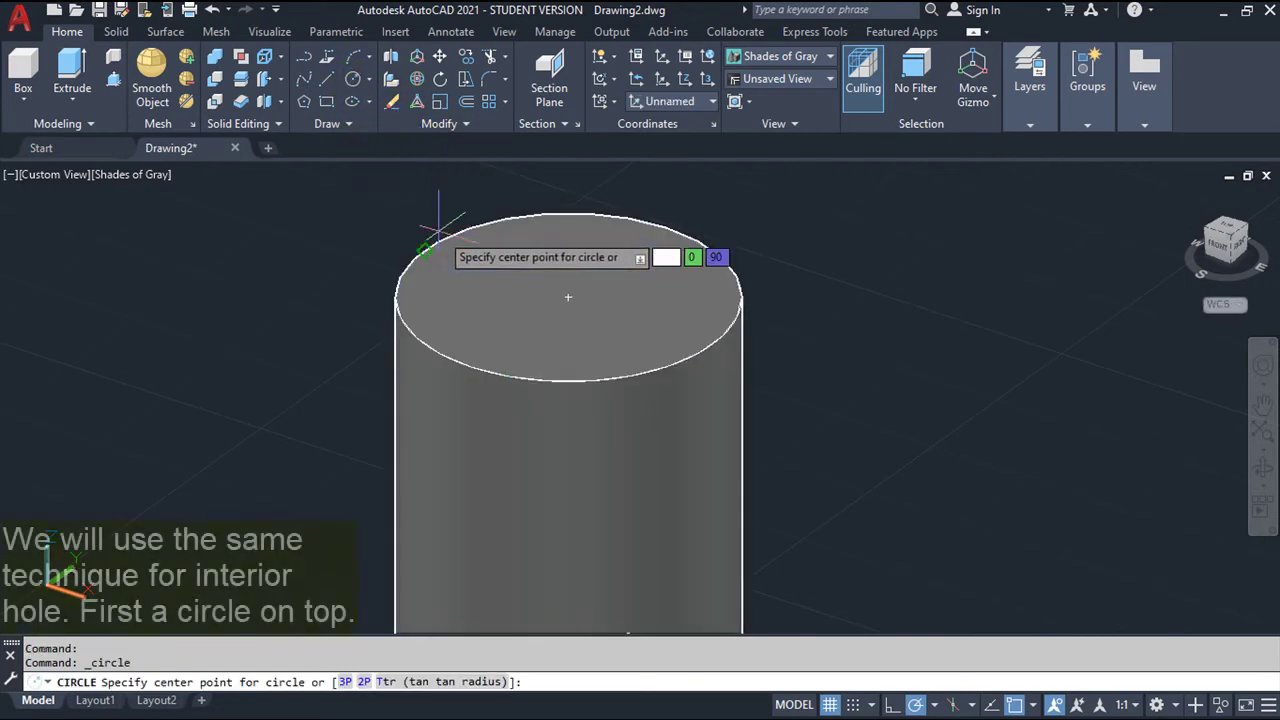
pyautogui.keyDown('shift'); pyautogui.rightClick(409, 203); pyautogui.keyUp('shift')
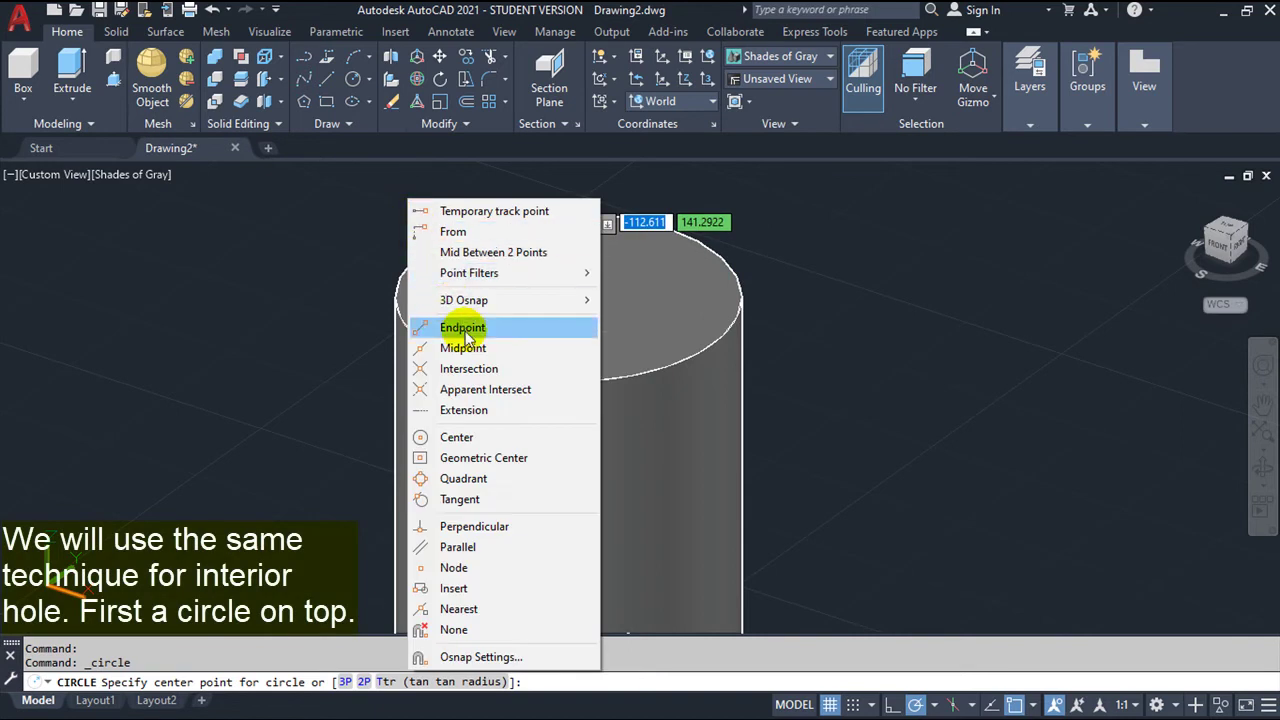
pyautogui.click(490, 438)
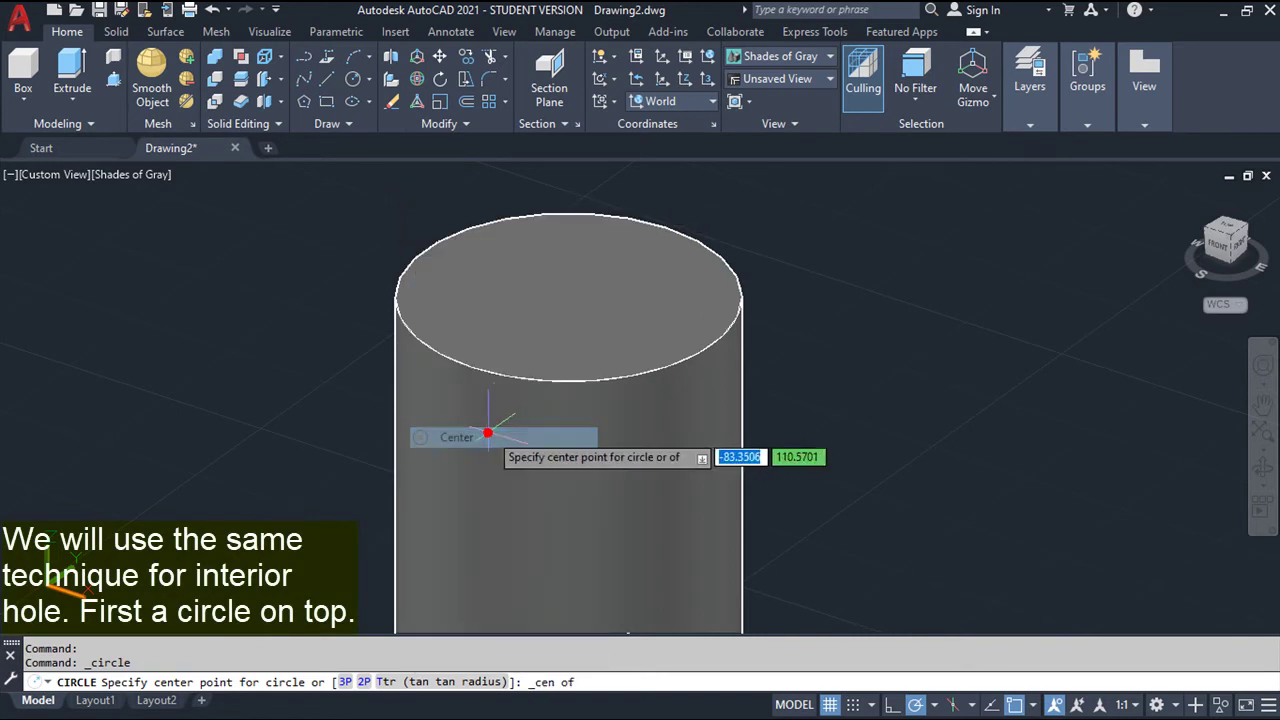
pyautogui.click(500, 376)
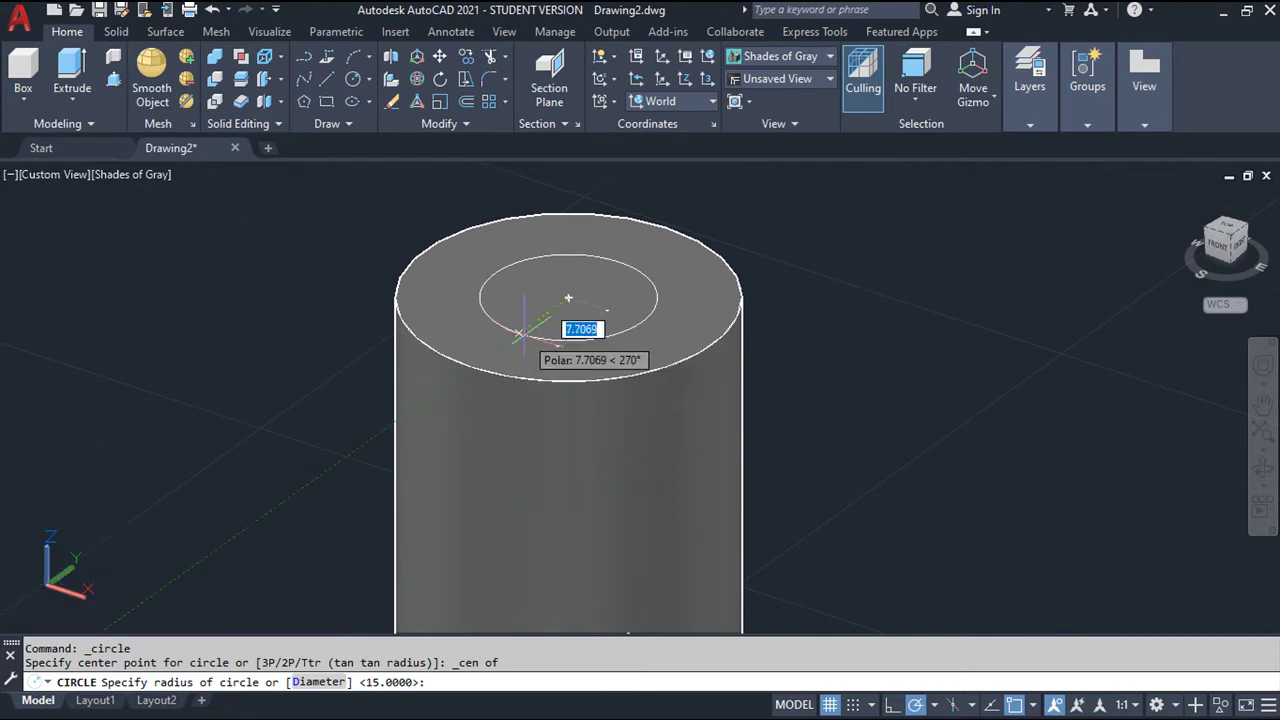
pyautogui.write('8')
pyautogui.press('Return')
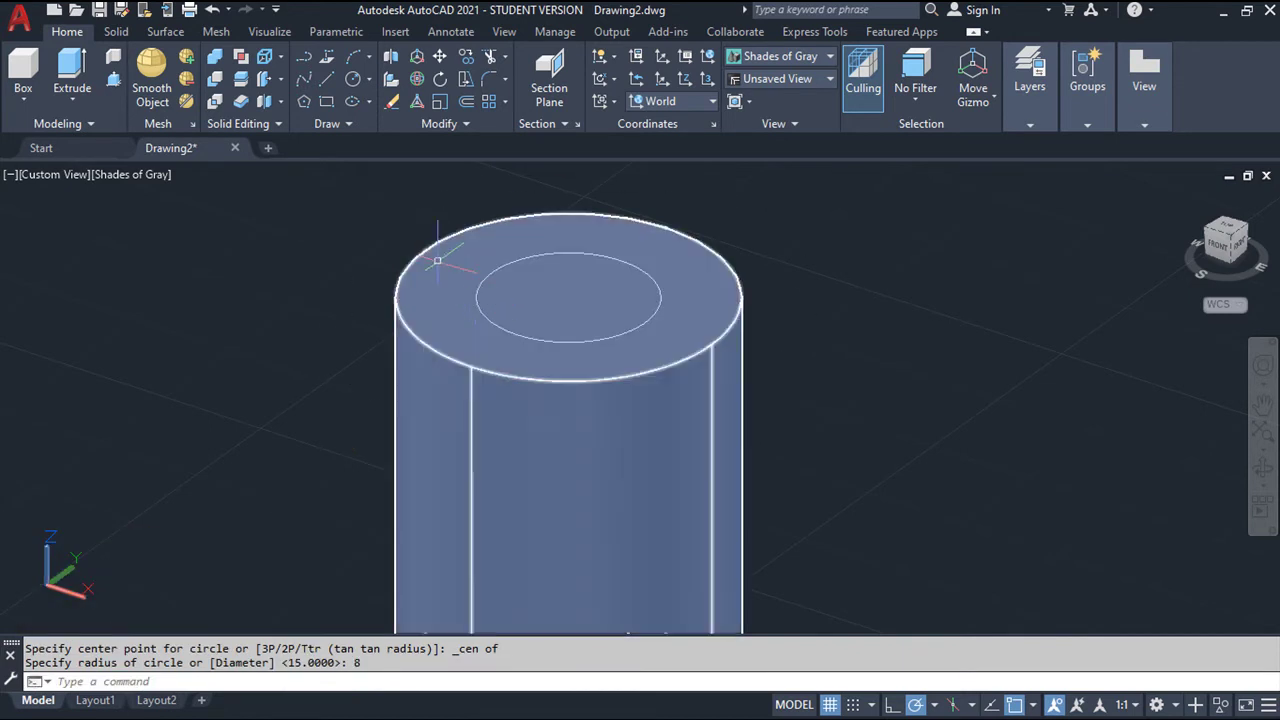
# Step: Push the radius-8 circle 70 units down into the column and orbit to inspect the hole
pyautogui.click(113, 80)
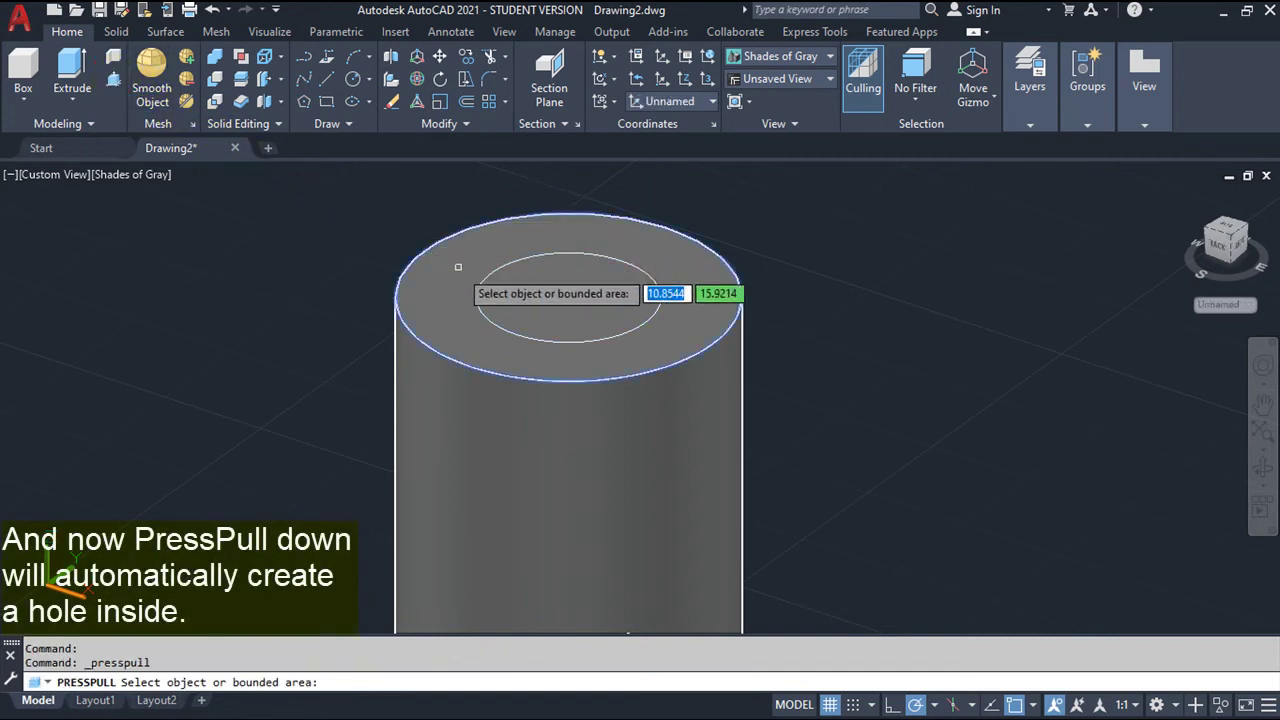
pyautogui.click(488, 286)
pyautogui.write('70')
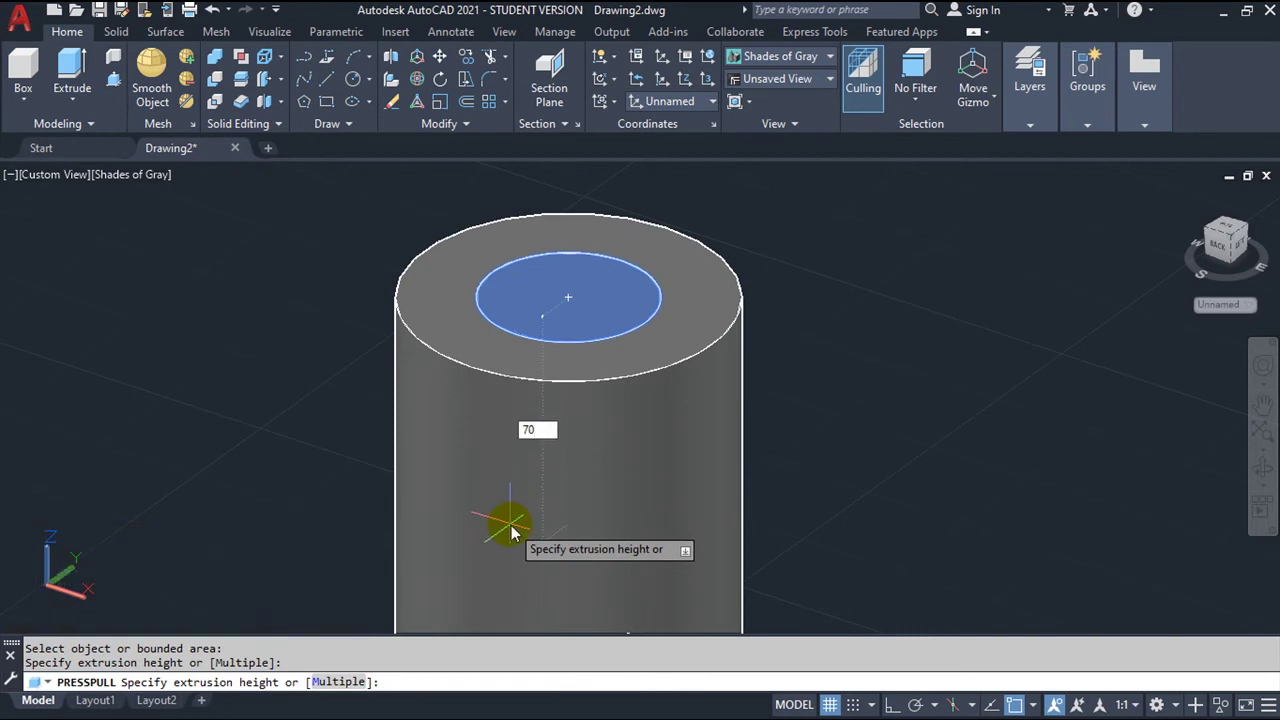
pyautogui.press('Return')
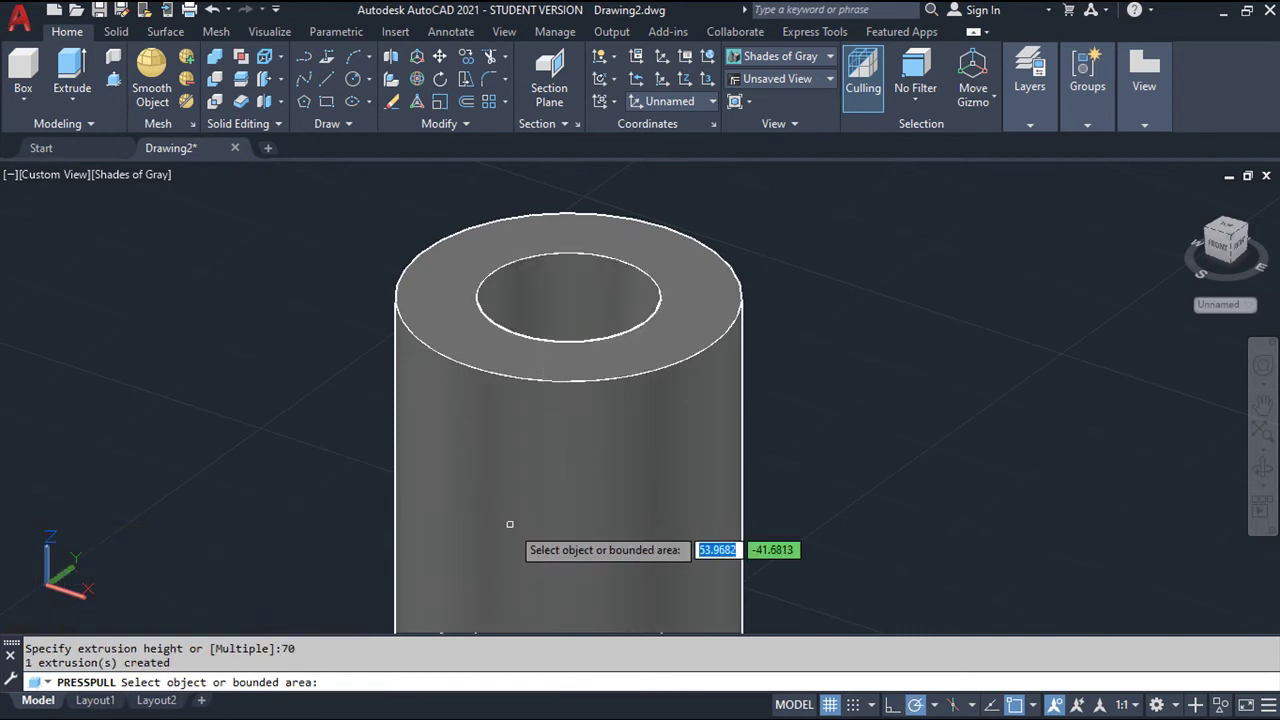
pyautogui.scroll(-2, 508, 524)
pyautogui.moveTo(508, 524); pyautogui.dragTo(517, 294, button='middle')
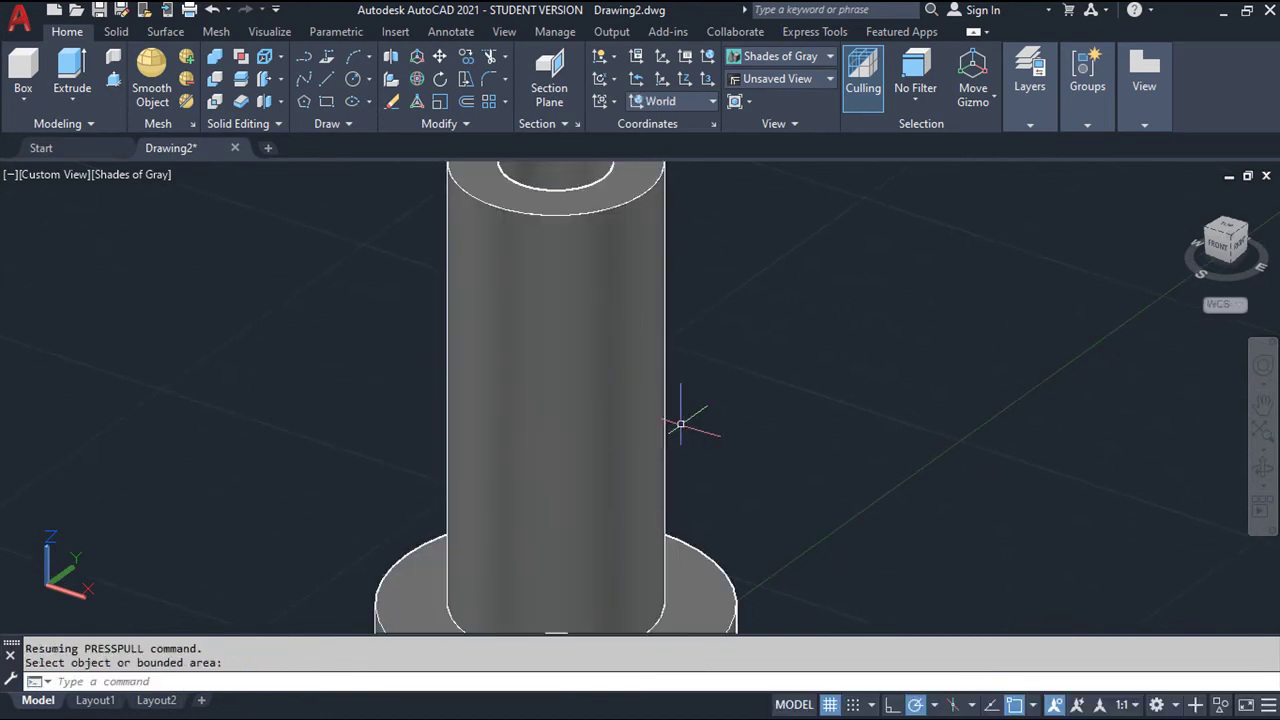
pyautogui.keyDown('shift'); pyautogui.rightClick(775, 385); pyautogui.keyUp('shift')
pyautogui.moveTo(759, 405)
pyautogui.keyDown('shift'); pyautogui.mouseDown(button='middle')
pyautogui.moveTo(744, 408)
pyautogui.moveTo(731, 534)
pyautogui.moveTo(697, 389)
pyautogui.mouseUp(button='middle'); pyautogui.keyUp('shift')
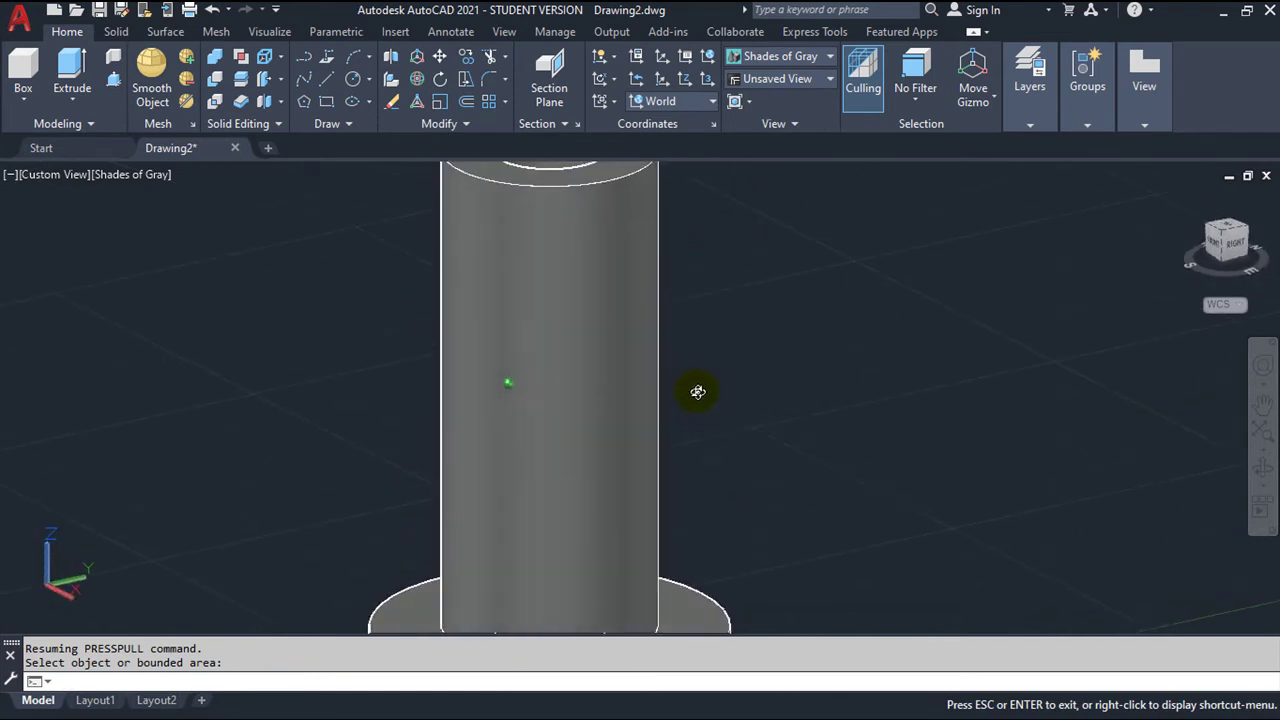
pyautogui.press('Return')
pyautogui.scroll(-2, 705, 424)
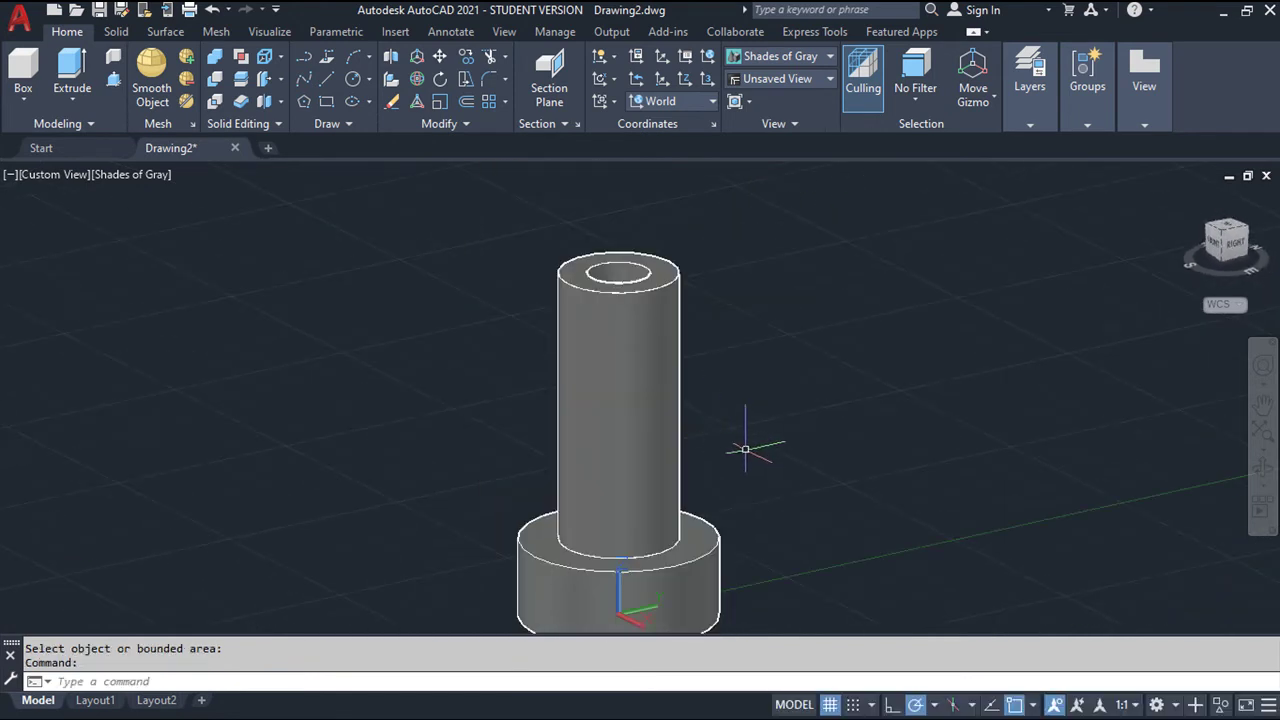
pyautogui.moveTo(745, 449); pyautogui.dragTo(713, 345, button='middle')
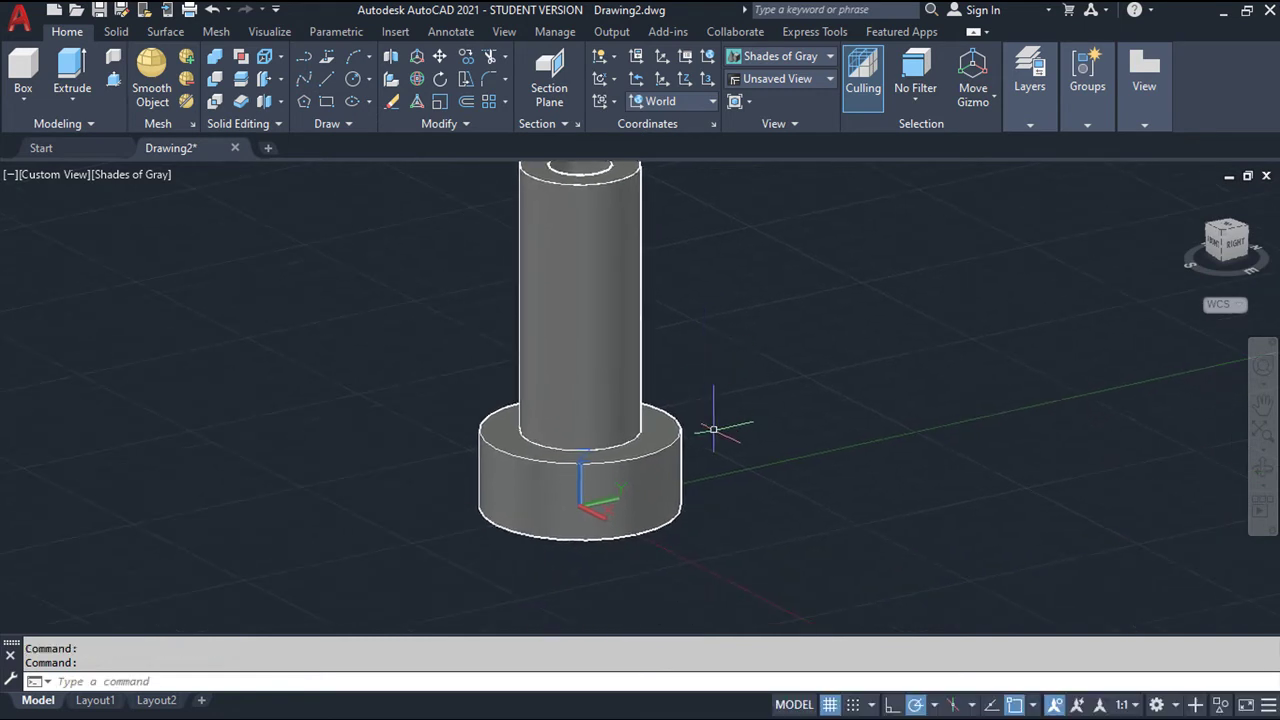
pyautogui.moveTo(747, 432)
pyautogui.keyDown('shift'); pyautogui.mouseDown(button='middle')
pyautogui.moveTo(766, 397)
pyautogui.moveTo(826, 423)
pyautogui.moveTo(809, 466)
pyautogui.moveTo(784, 479)
pyautogui.moveTo(800, 466)
pyautogui.moveTo(777, 449)
pyautogui.moveTo(776, 472)
pyautogui.mouseUp(button='middle'); pyautogui.keyUp('shift')
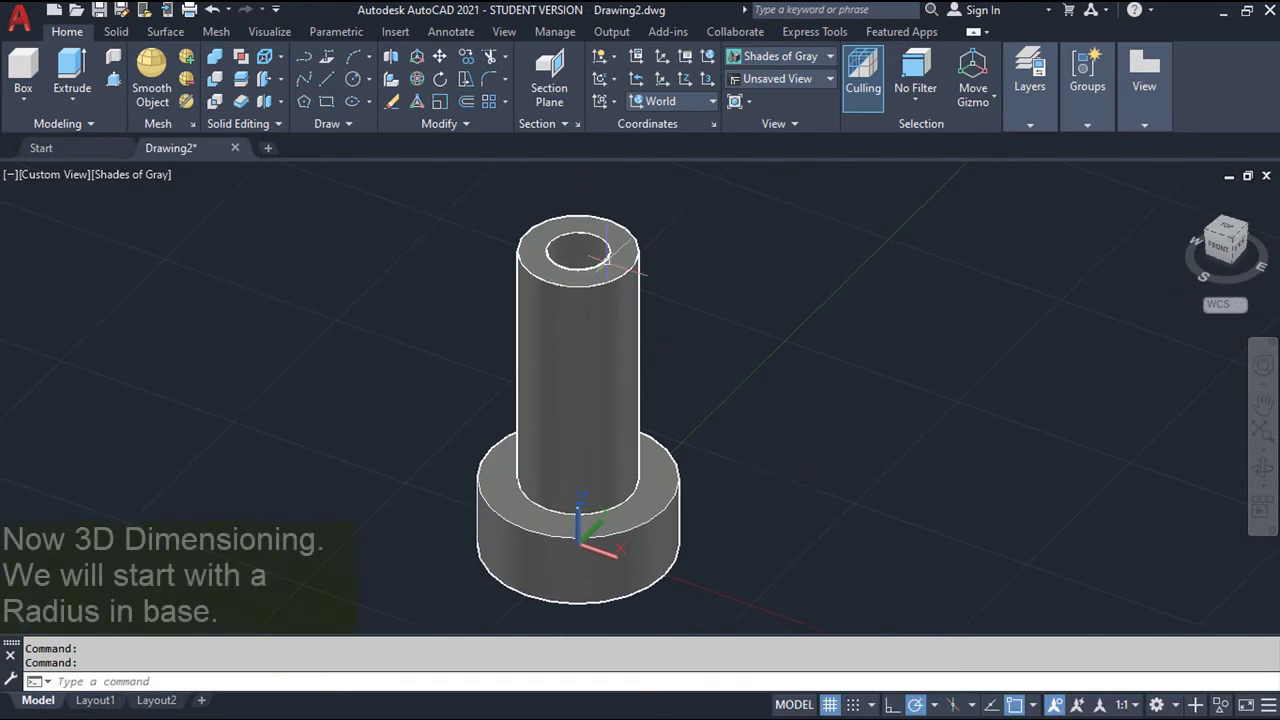
# Step: Place a Ø50 diameter dimension below the base cylinder's bottom circular edge
pyautogui.click(446, 34)
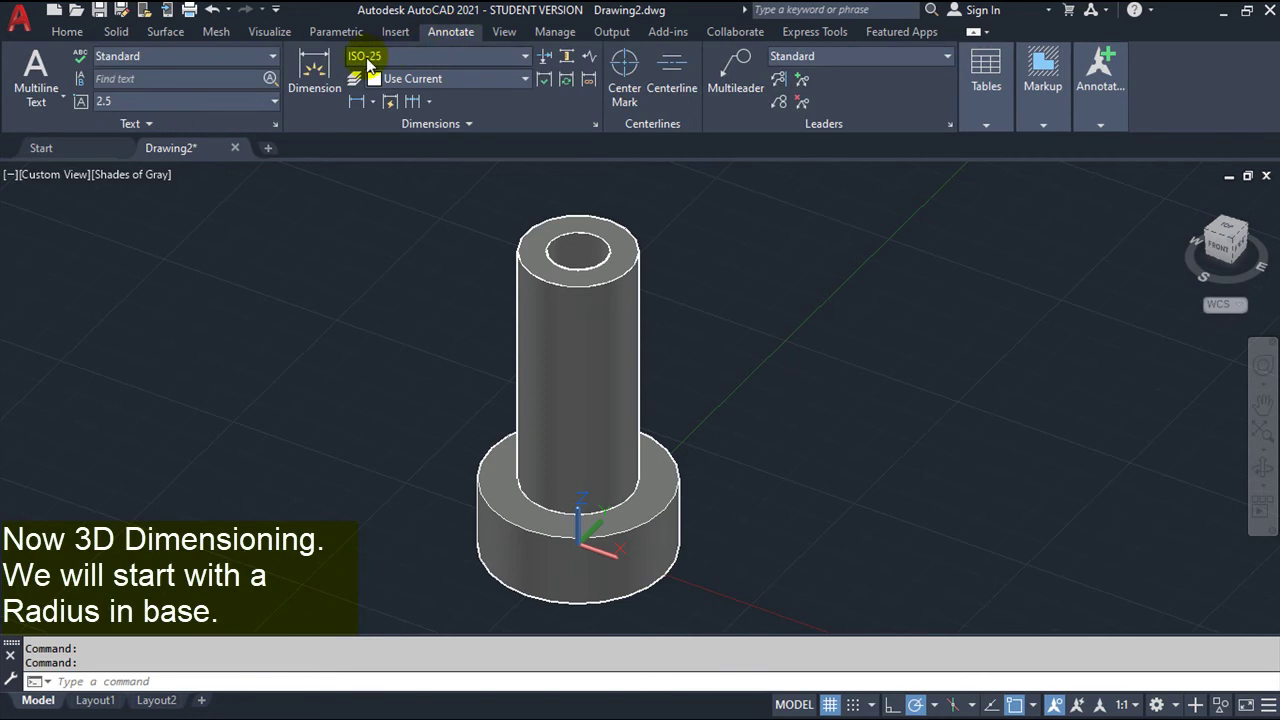
pyautogui.click(327, 77)
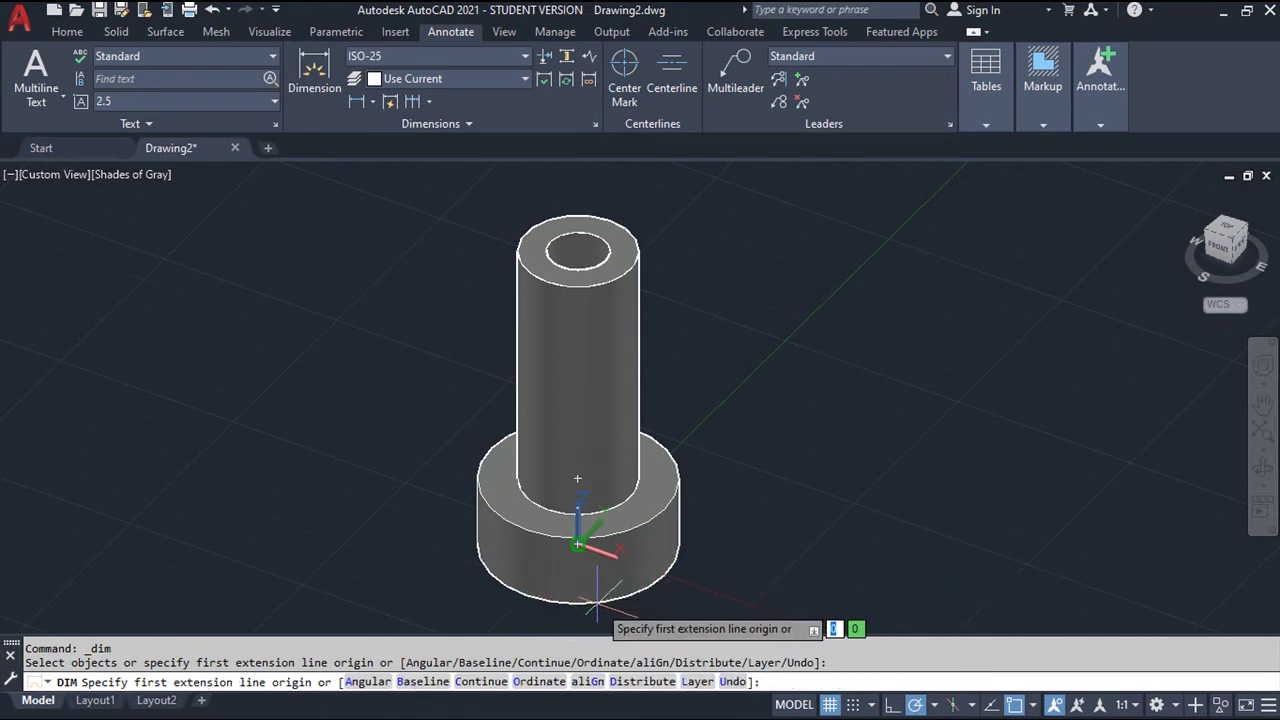
pyautogui.scroll(1, 597, 600)
pyautogui.scroll(2, 630, 530)
pyautogui.scroll(2, 640, 500)
pyautogui.scroll(2, 644, 450)
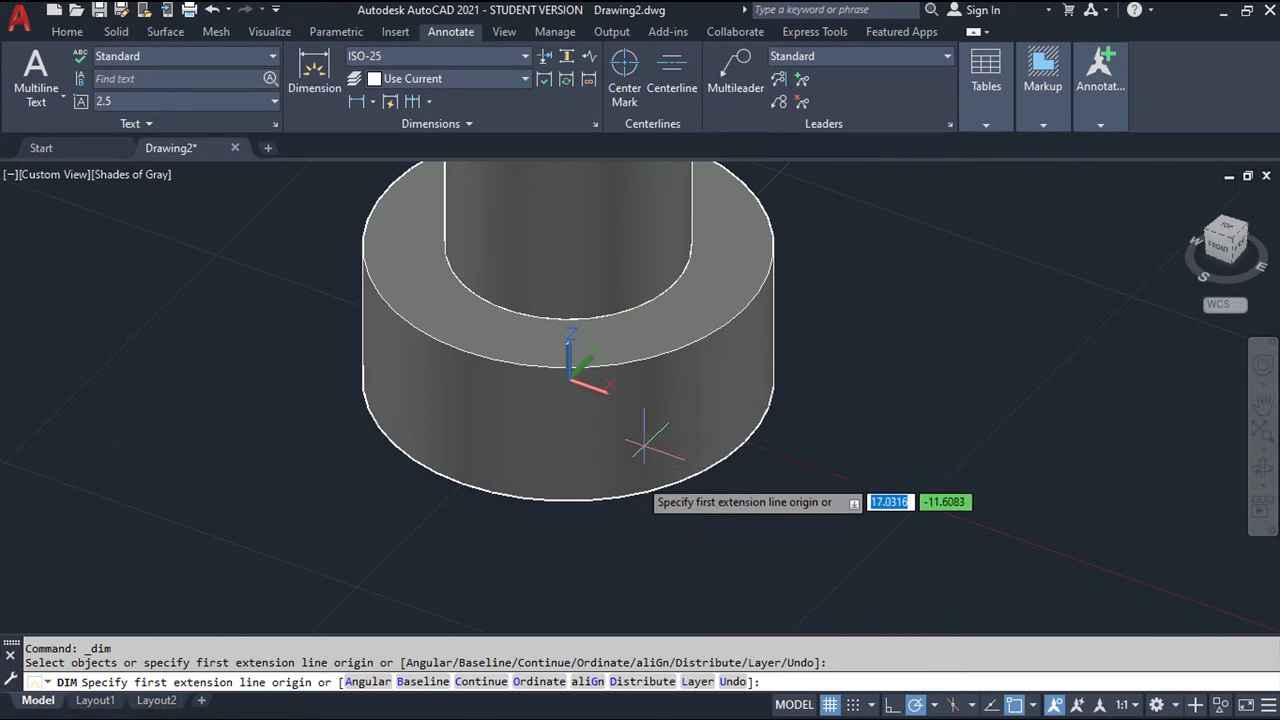
pyautogui.click(633, 496)
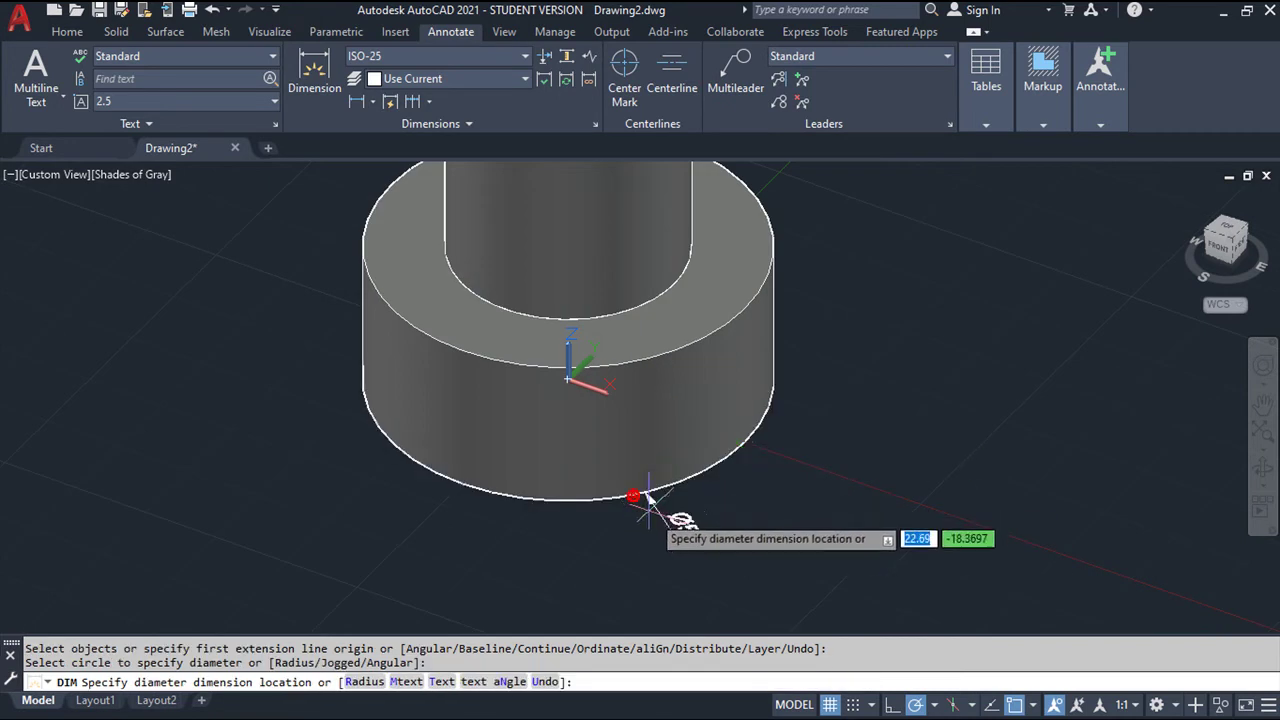
pyautogui.click(700, 580)
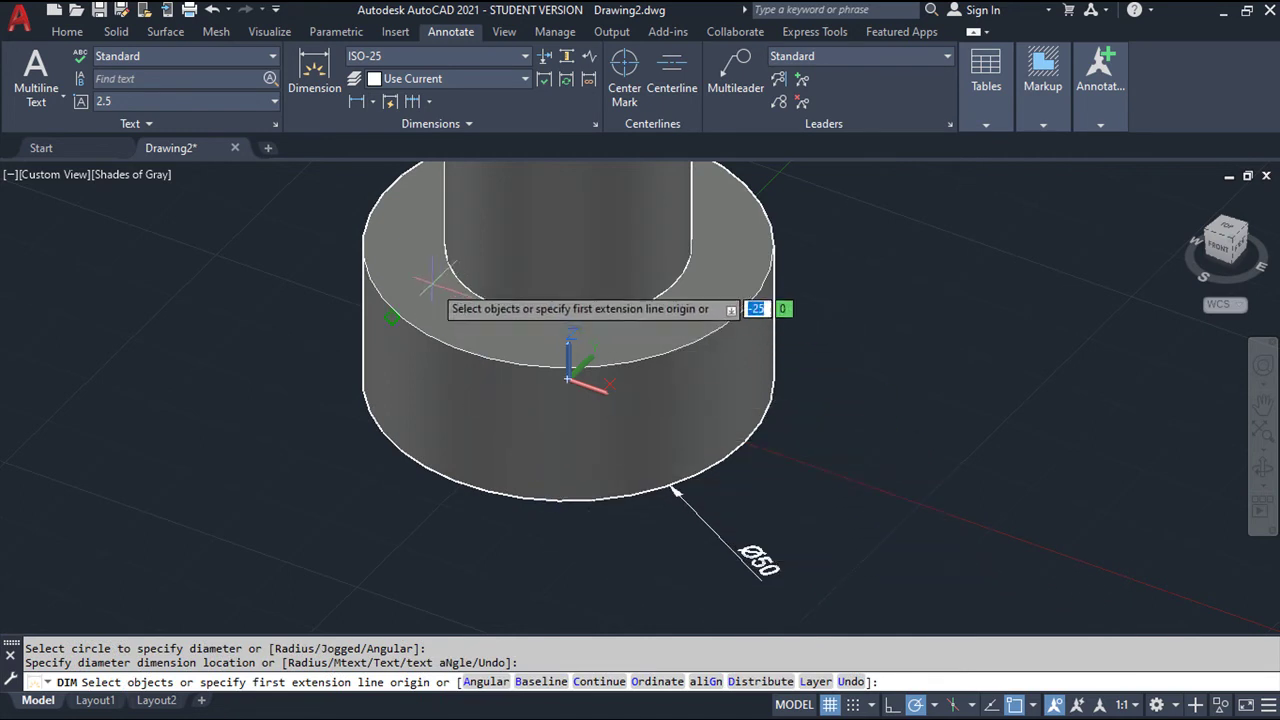
pyautogui.press('Return')
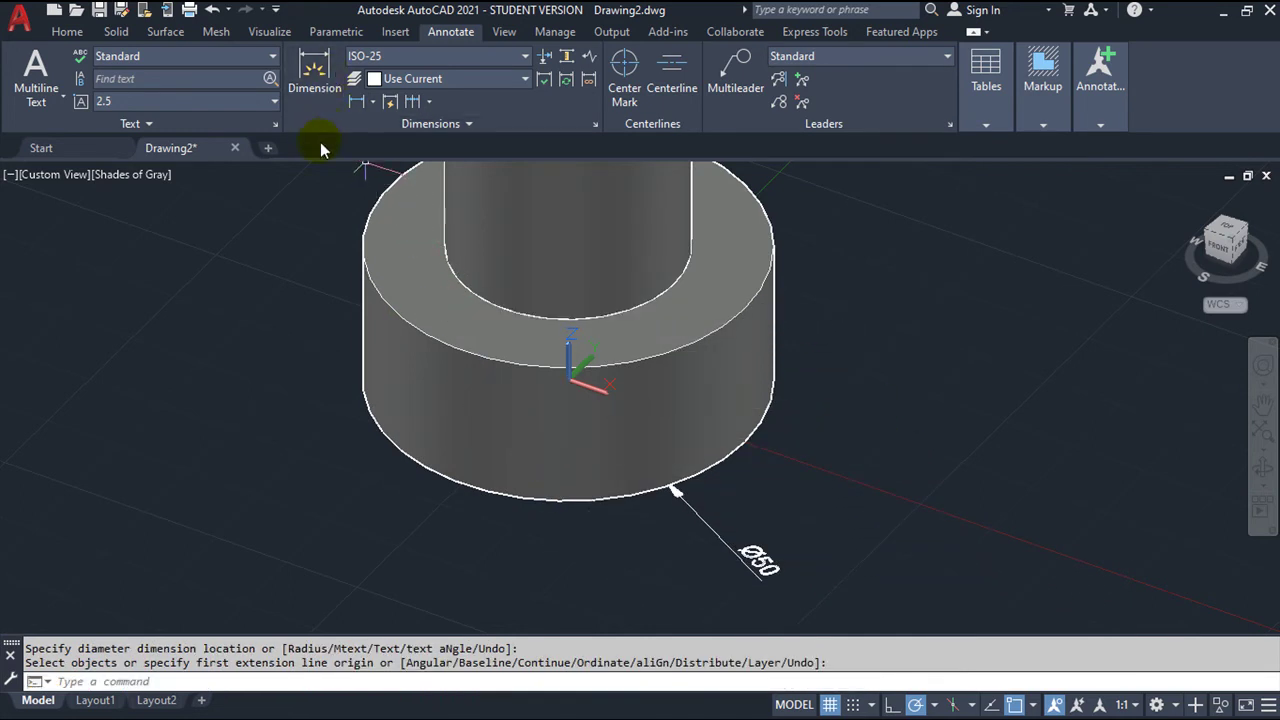
pyautogui.moveTo(291, 246); pyautogui.dragTo(342, 332, button='middle')
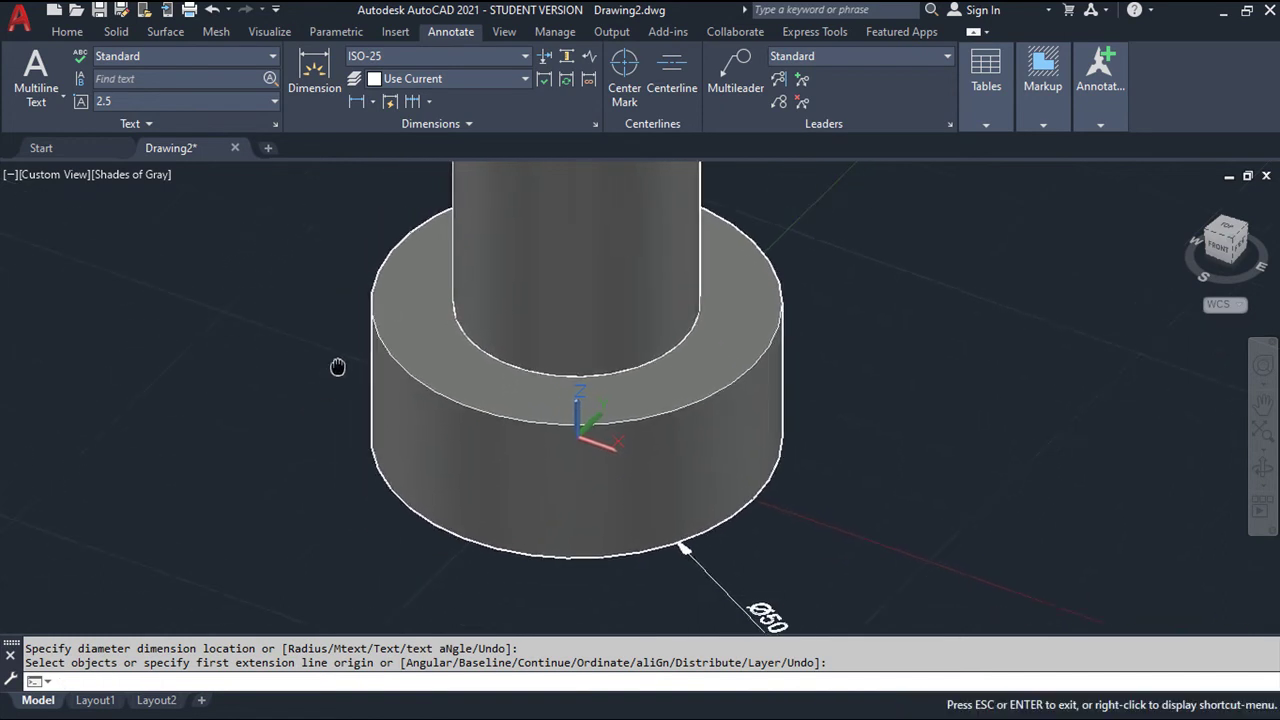
pyautogui.press('Escape')
pyautogui.press('Escape')
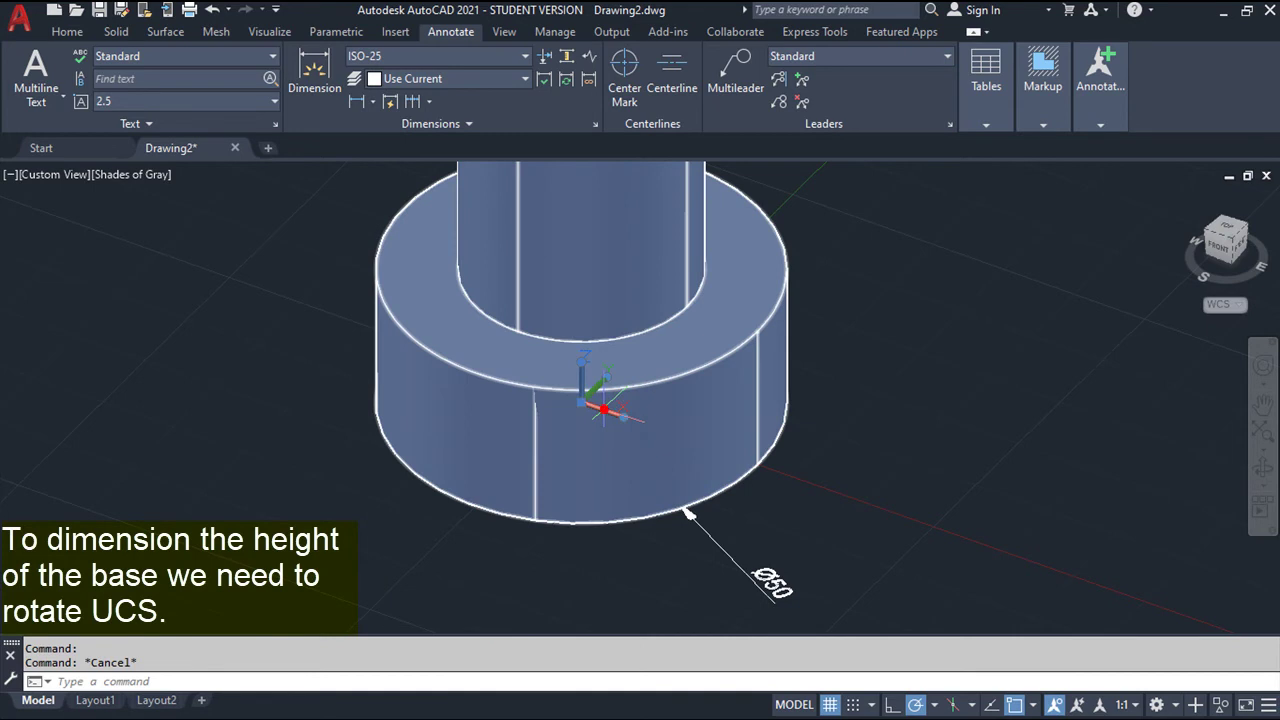
# Step: Re-aim the coordinate system's Z axis onto the base cylinder
pyautogui.click(604, 409)
pyautogui.click(580, 361)
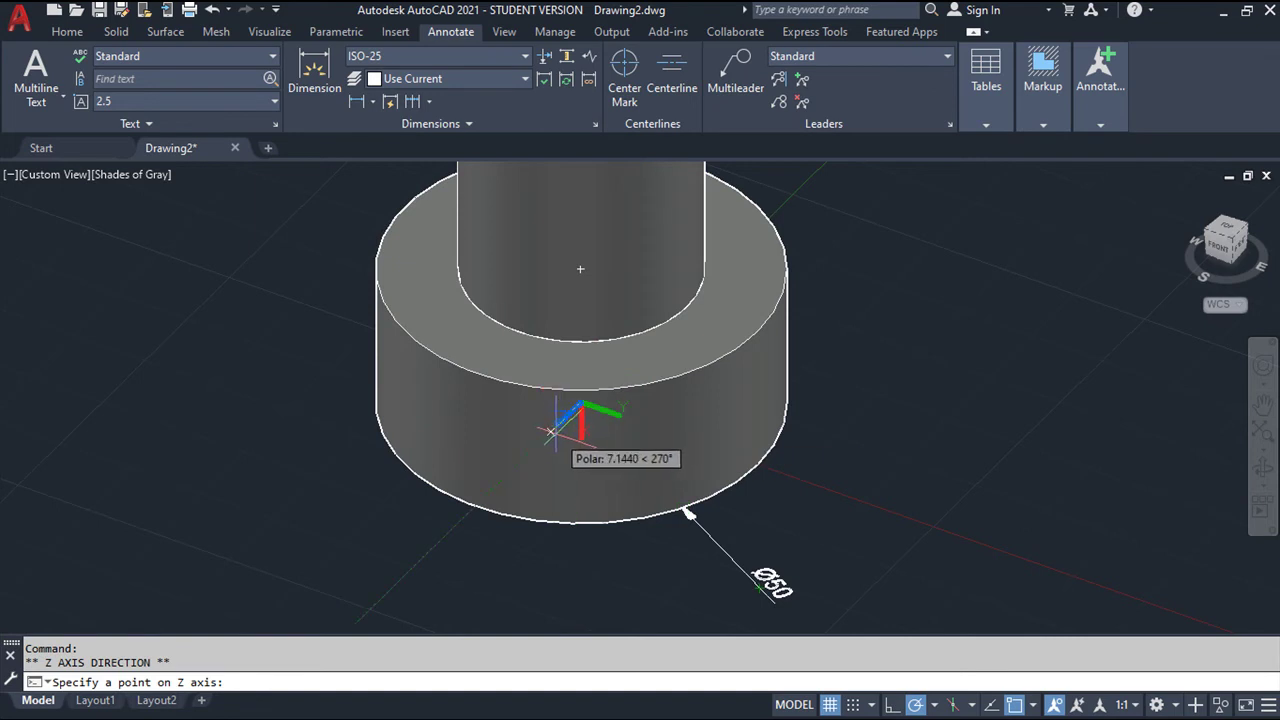
pyautogui.click(549, 438)
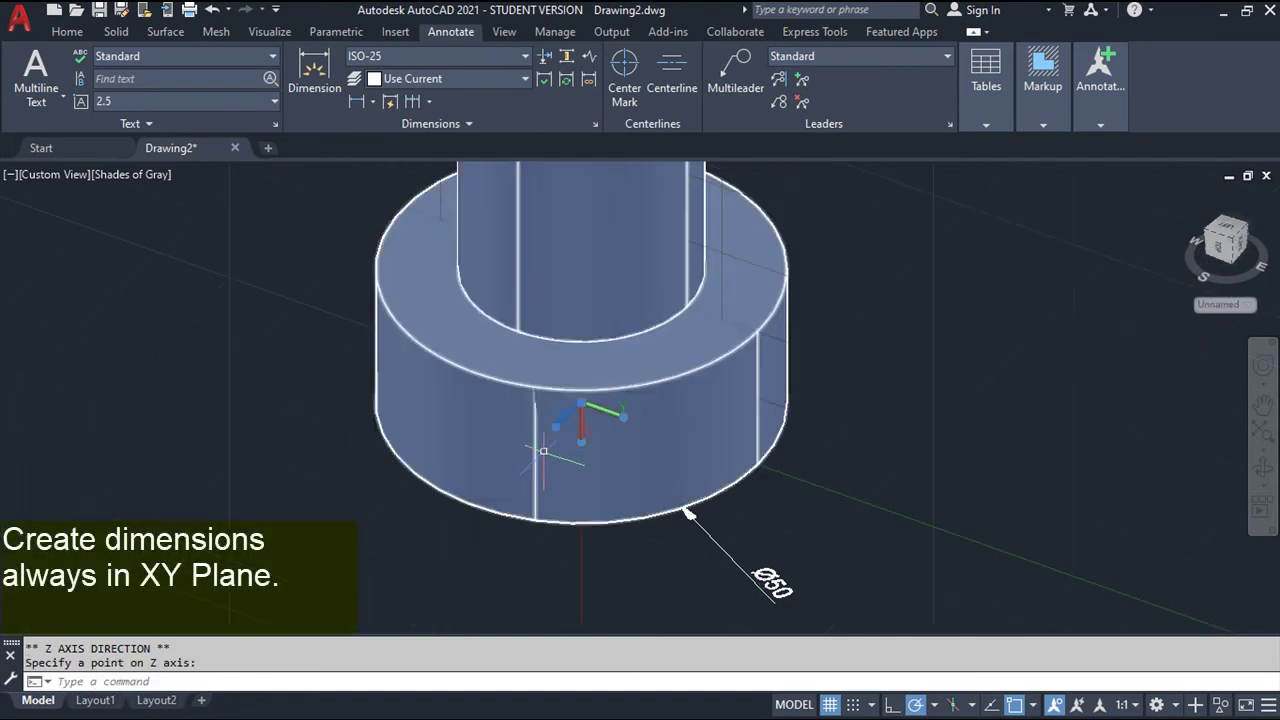
pyautogui.moveTo(571, 543); pyautogui.dragTo(506, 548, button='middle')
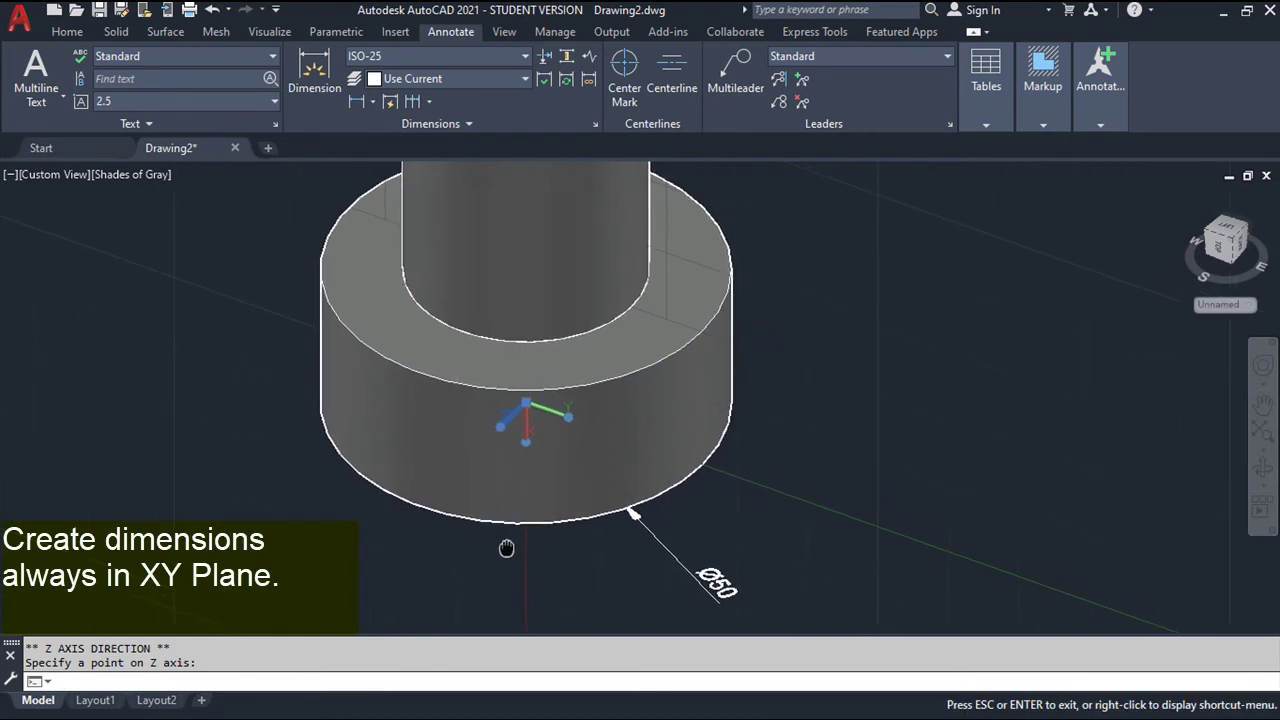
# Step: Add a vertical 20 height dimension from the base's bottom edge to its top edge, placed at right
pyautogui.click(316, 72)
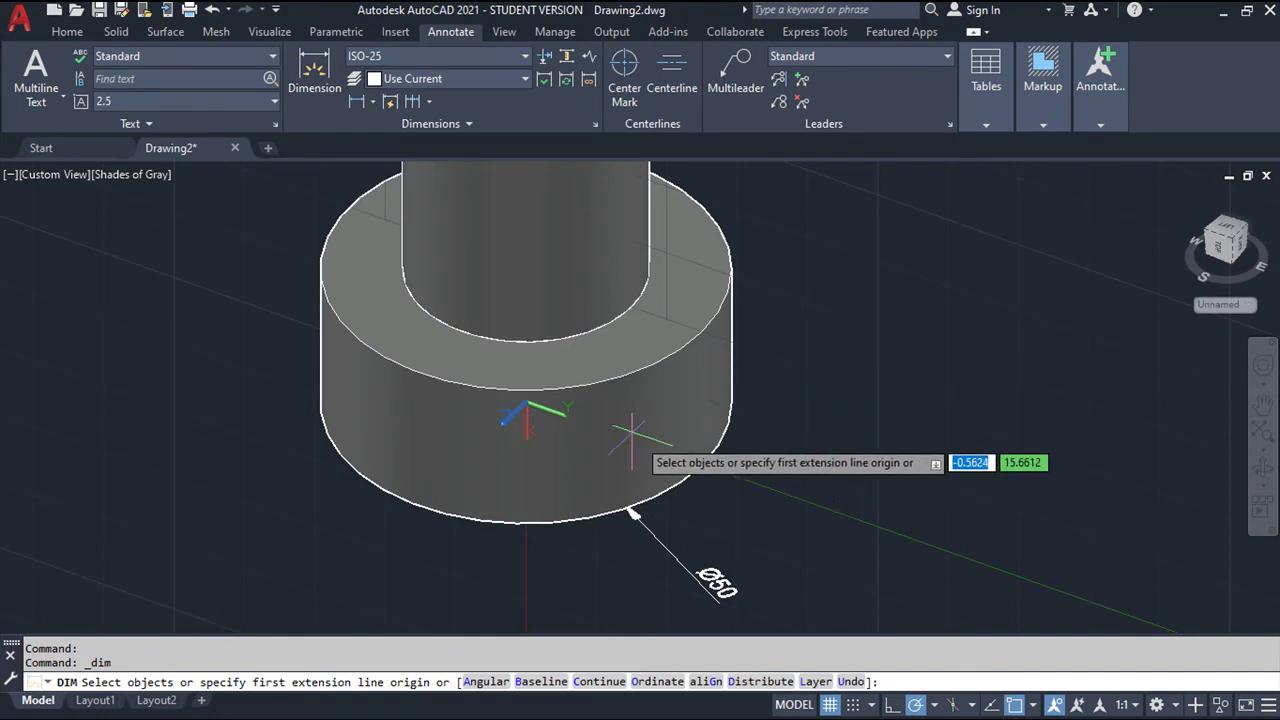
pyautogui.press('Return')
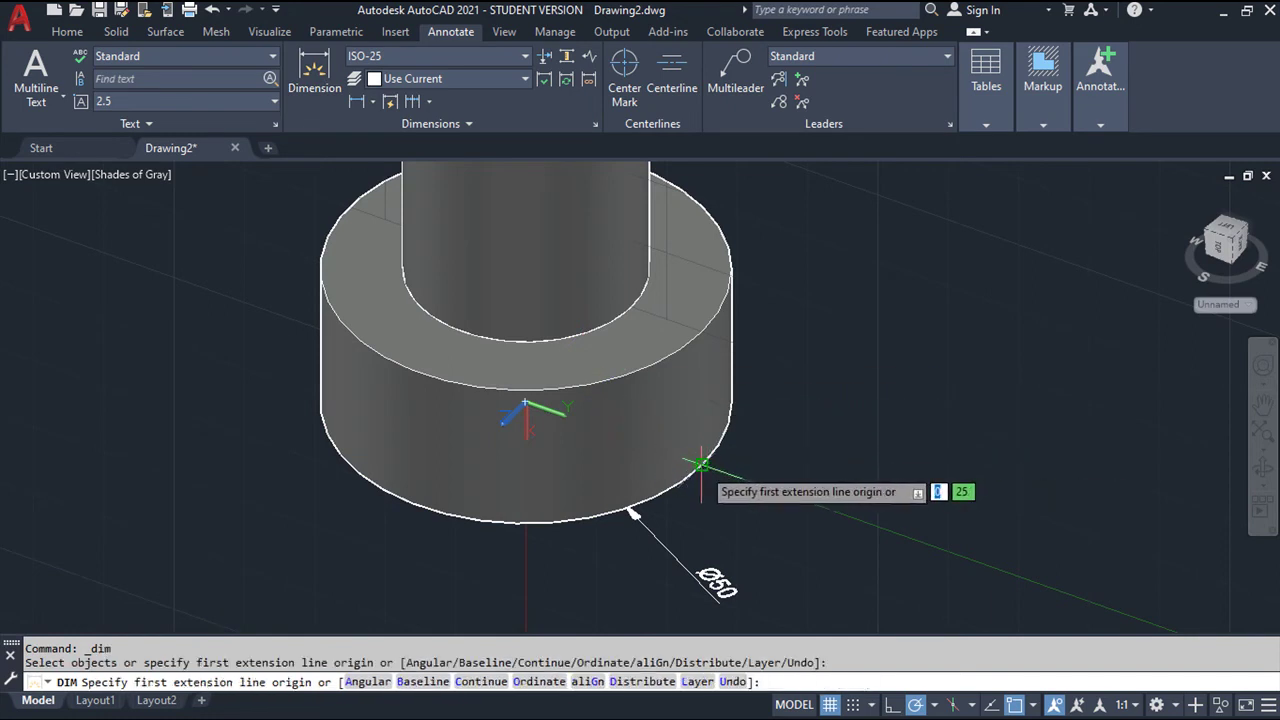
pyautogui.click(702, 465)
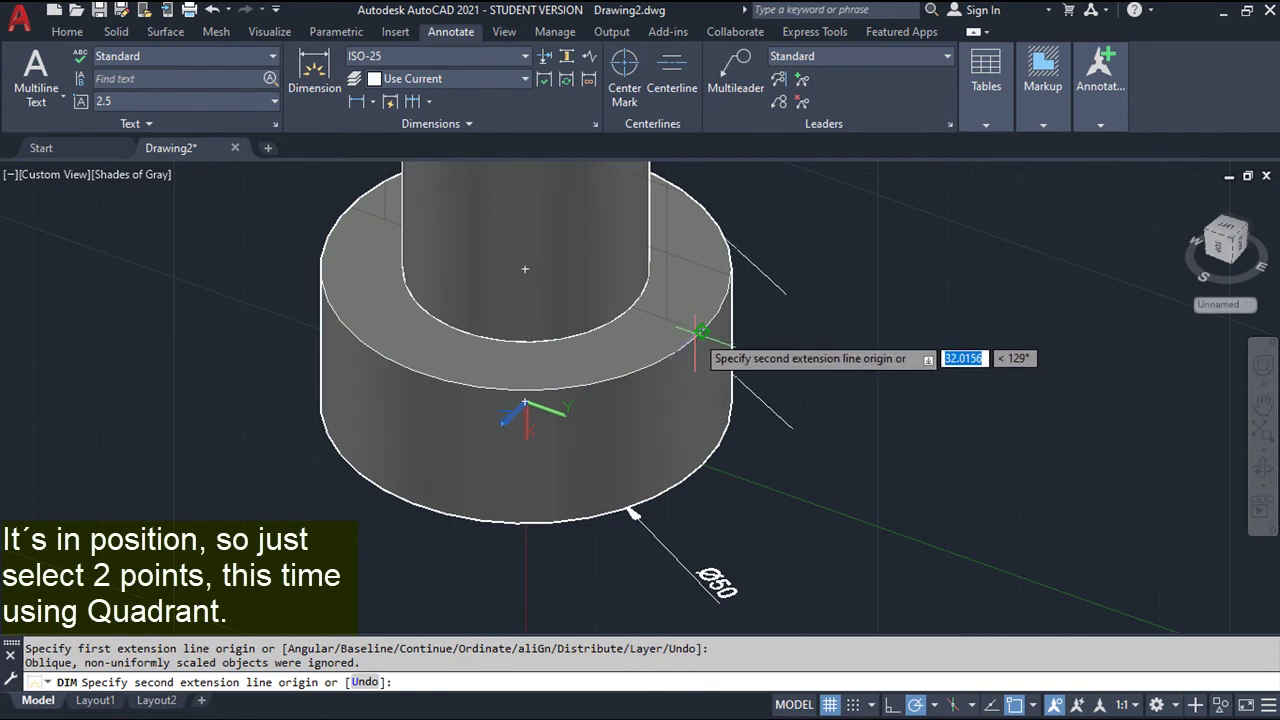
pyautogui.click(702, 330)
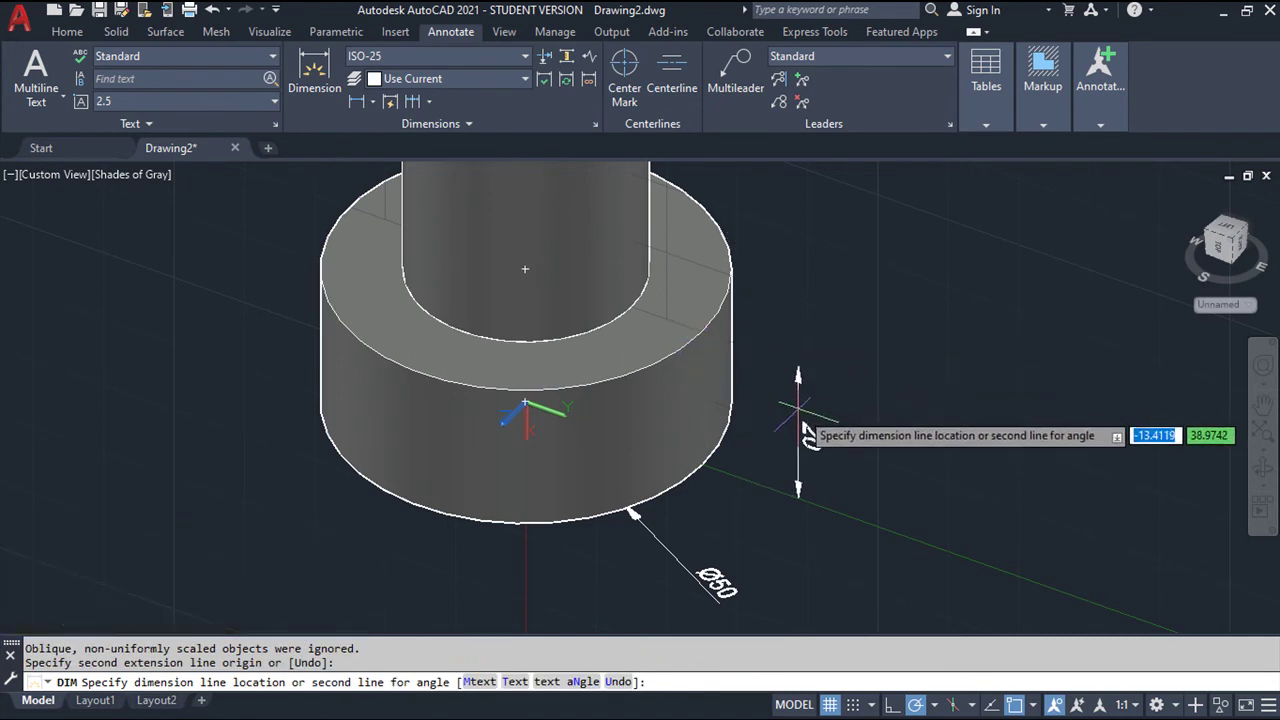
pyautogui.click(820, 435)
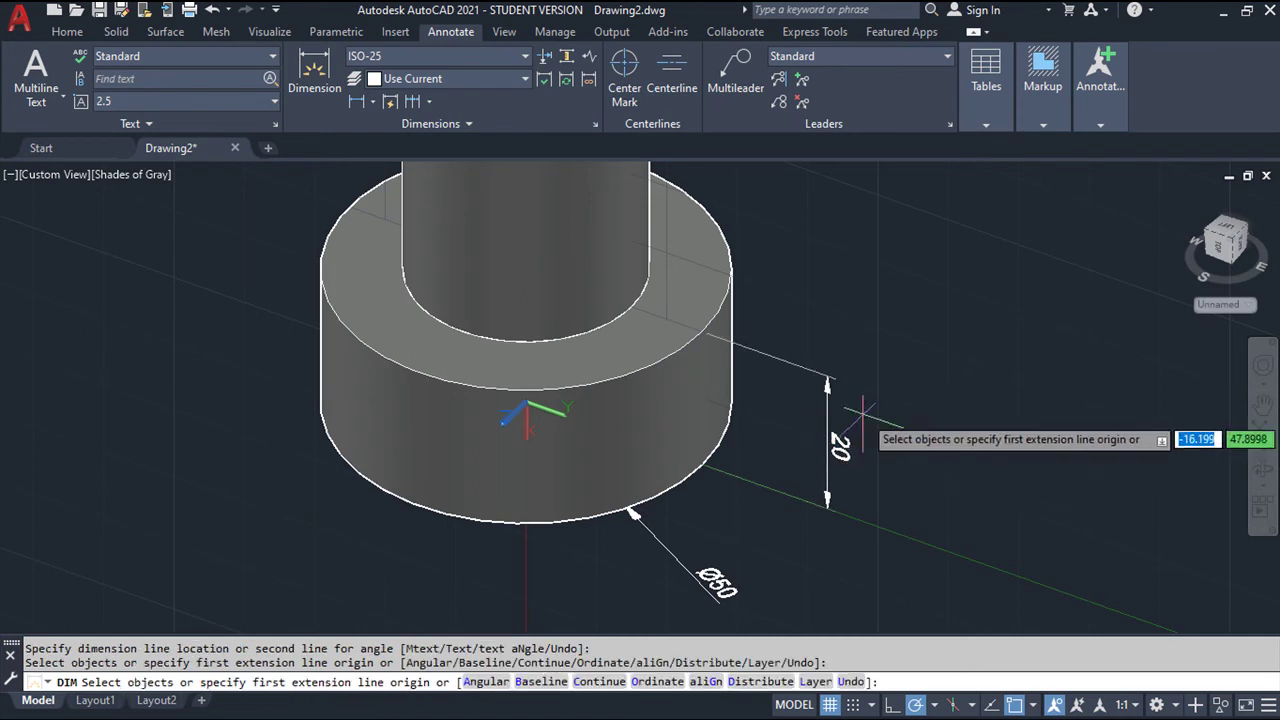
pyautogui.scroll(2, 865, 415)
pyautogui.scroll(-2, 865, 415)
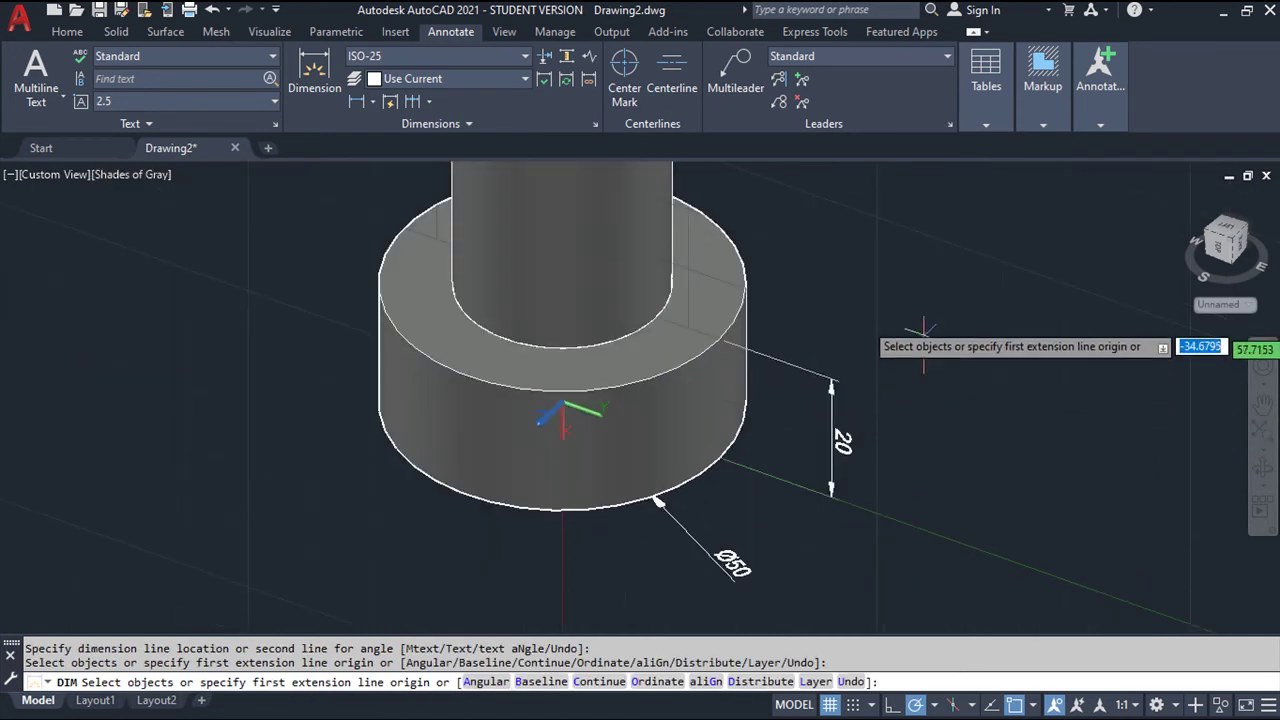
pyautogui.moveTo(929, 300); pyautogui.dragTo(862, 427, button='middle')
pyautogui.press('Escape')
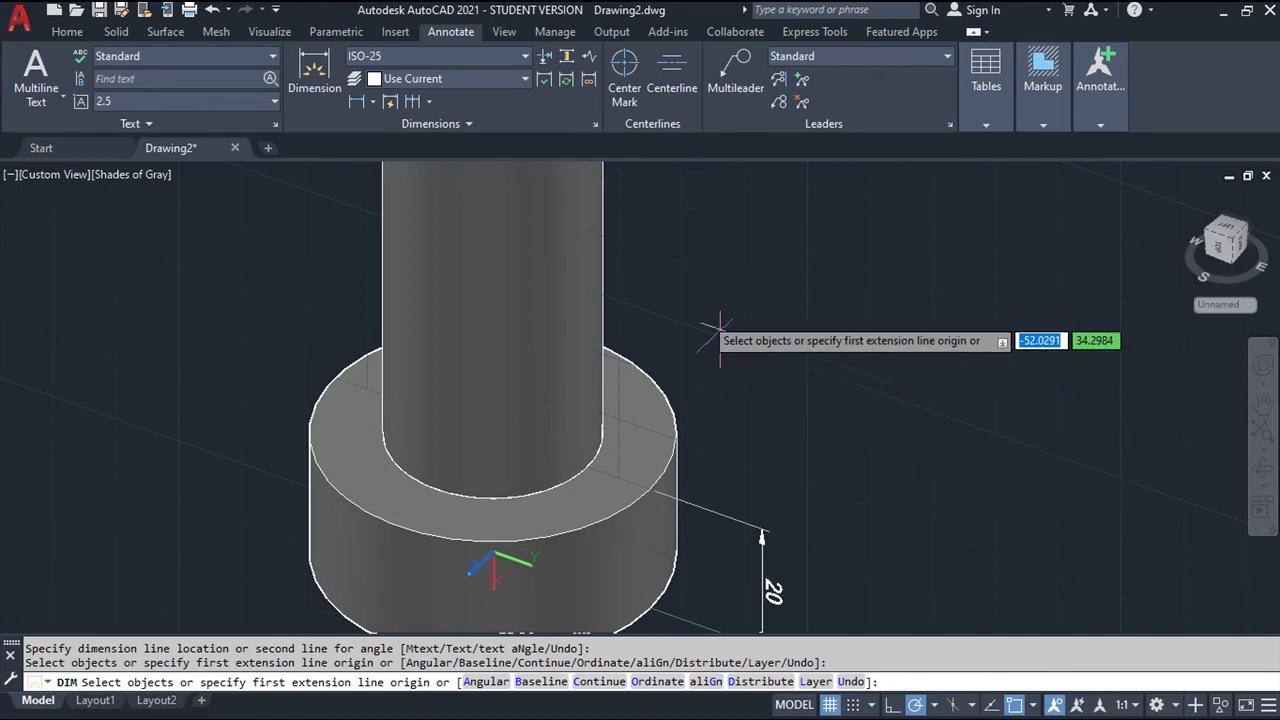
pyautogui.press('Escape')
pyautogui.click(514, 186)
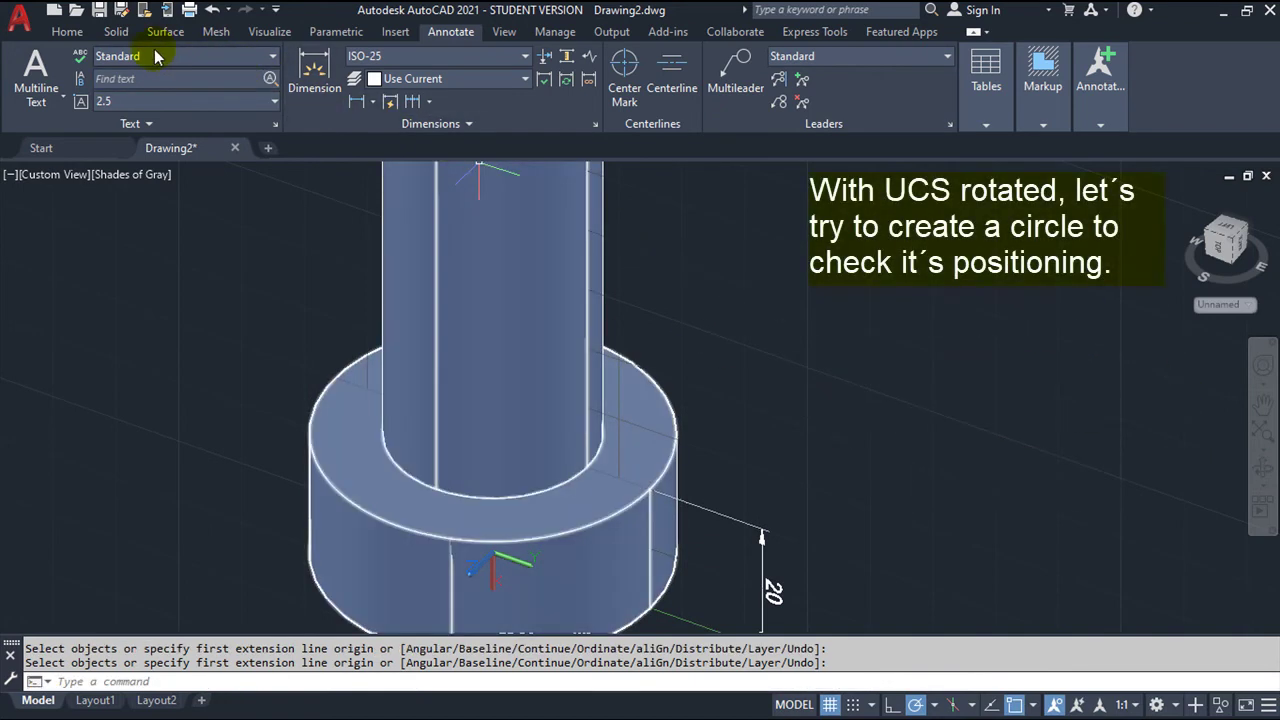
# Step: Trial a circle centred on the top face, cancel it, then grab the UCS Z-axis grip
pyautogui.click(79, 36)
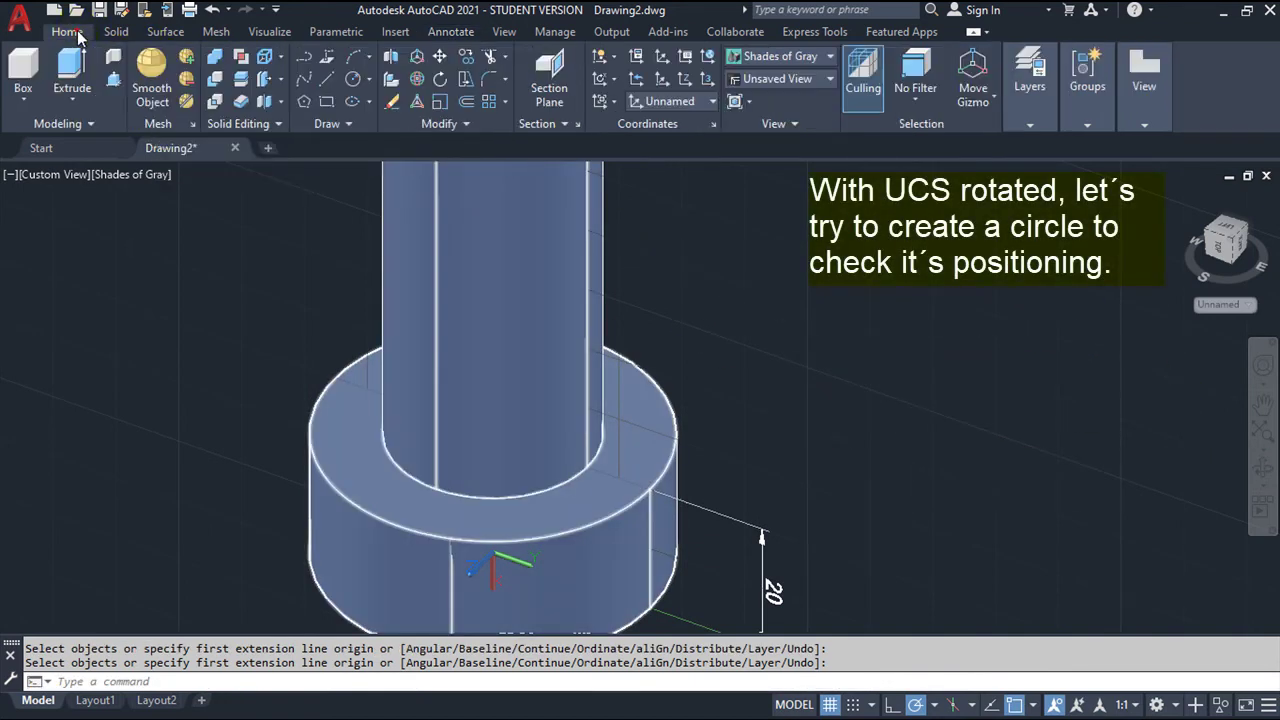
pyautogui.click(353, 80)
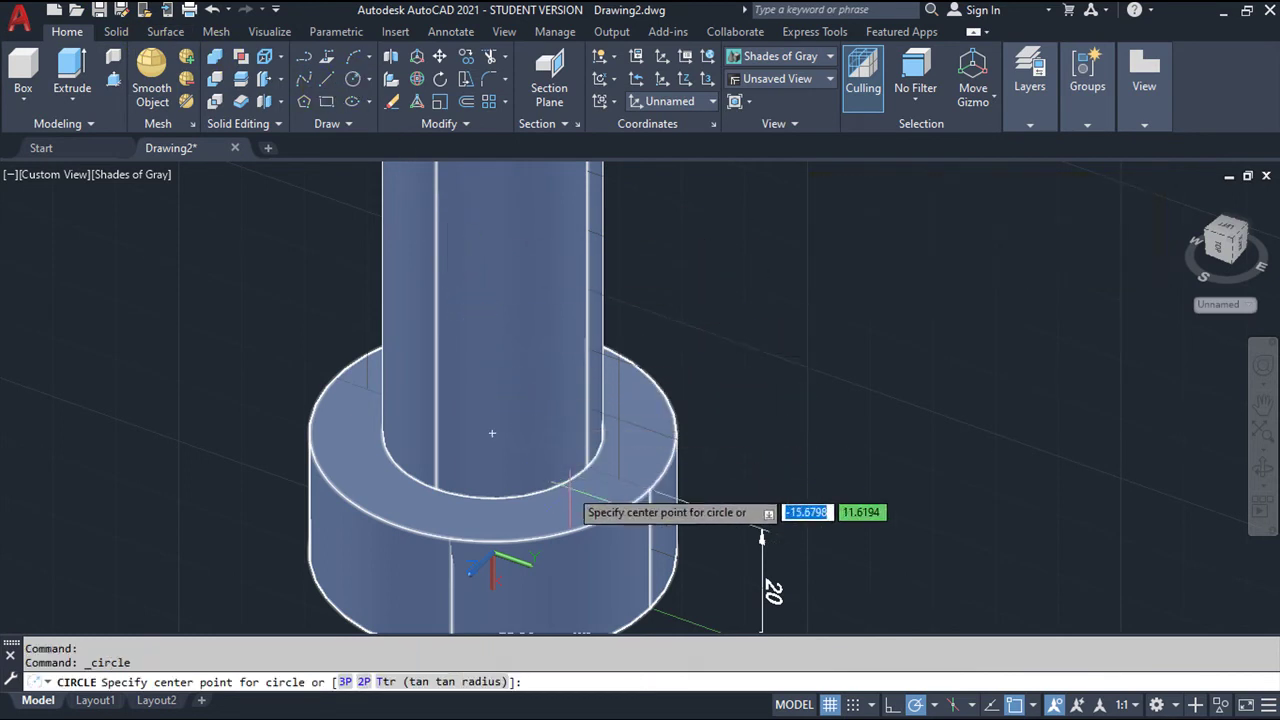
pyautogui.keyDown('shift'); pyautogui.rightClick(758, 428); pyautogui.keyUp('shift')
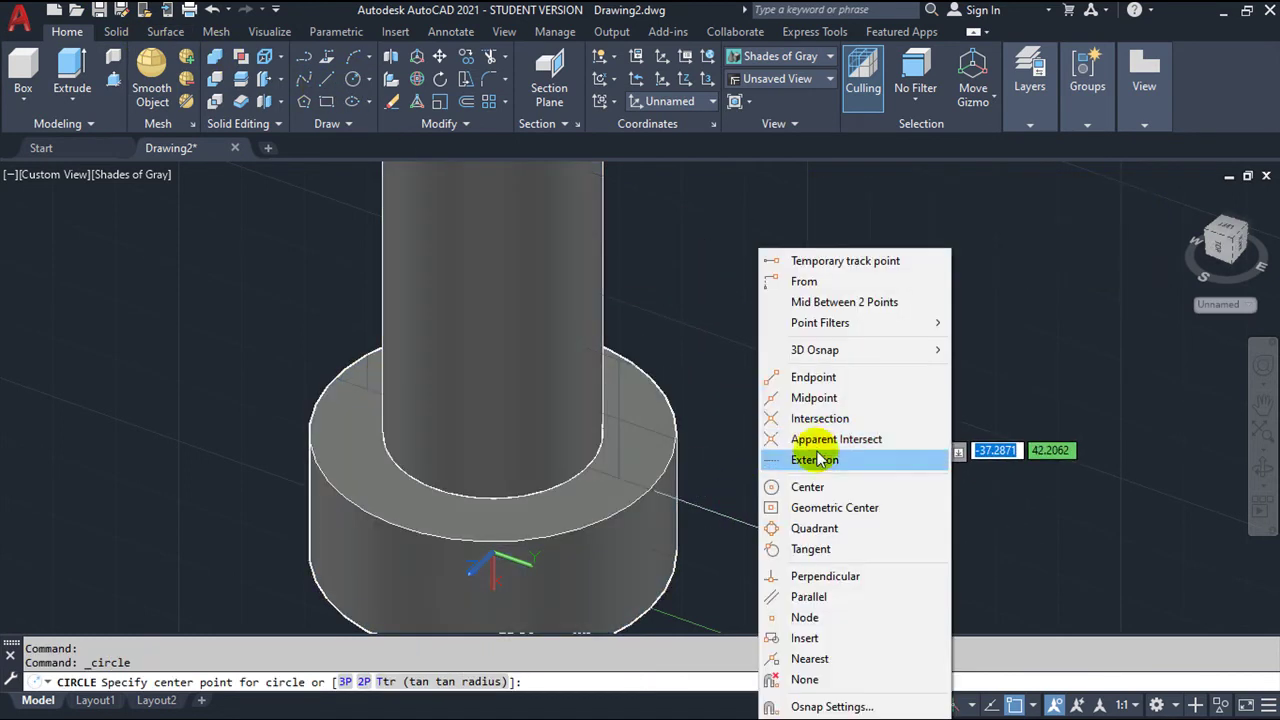
pyautogui.click(808, 487)
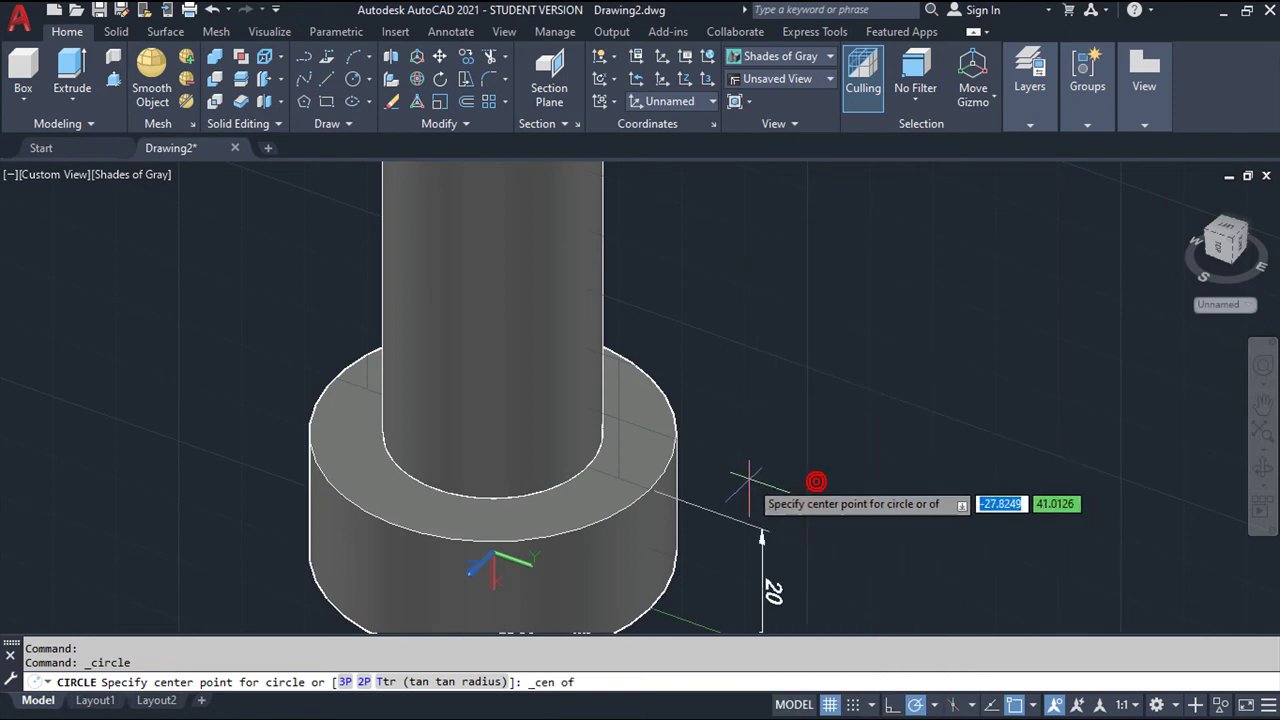
pyautogui.click(666, 468)
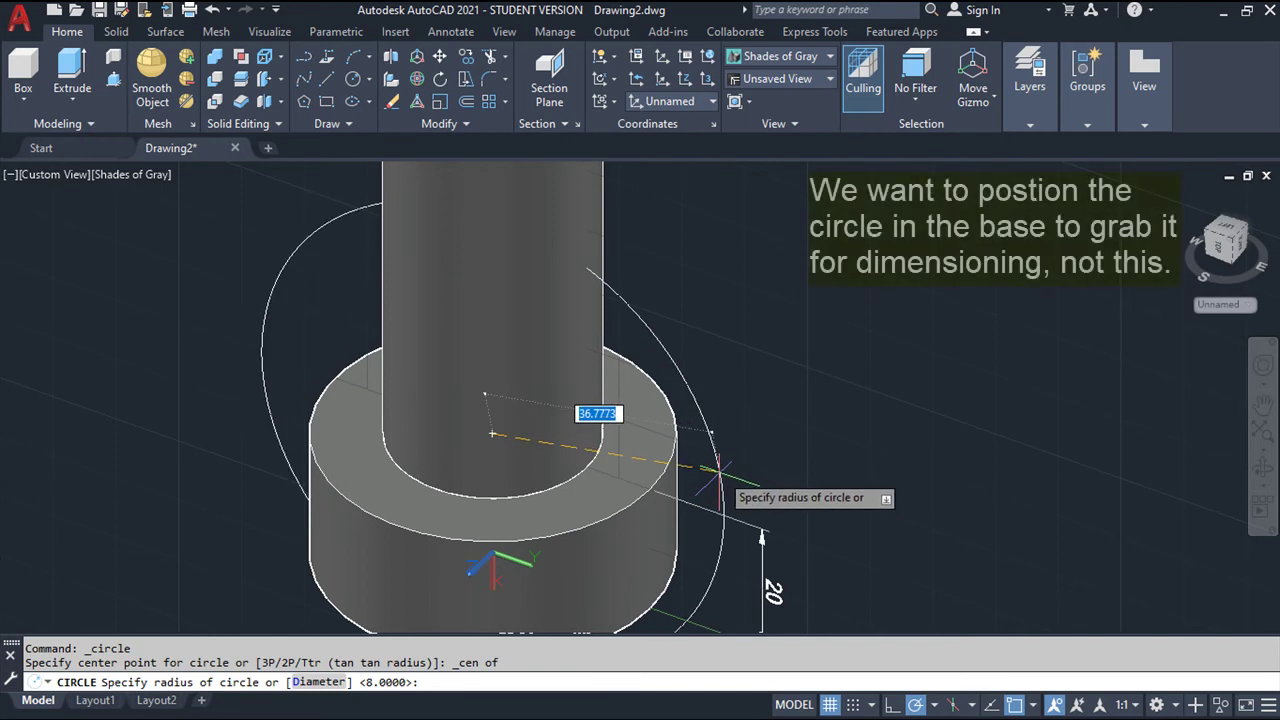
pyautogui.press('Escape')
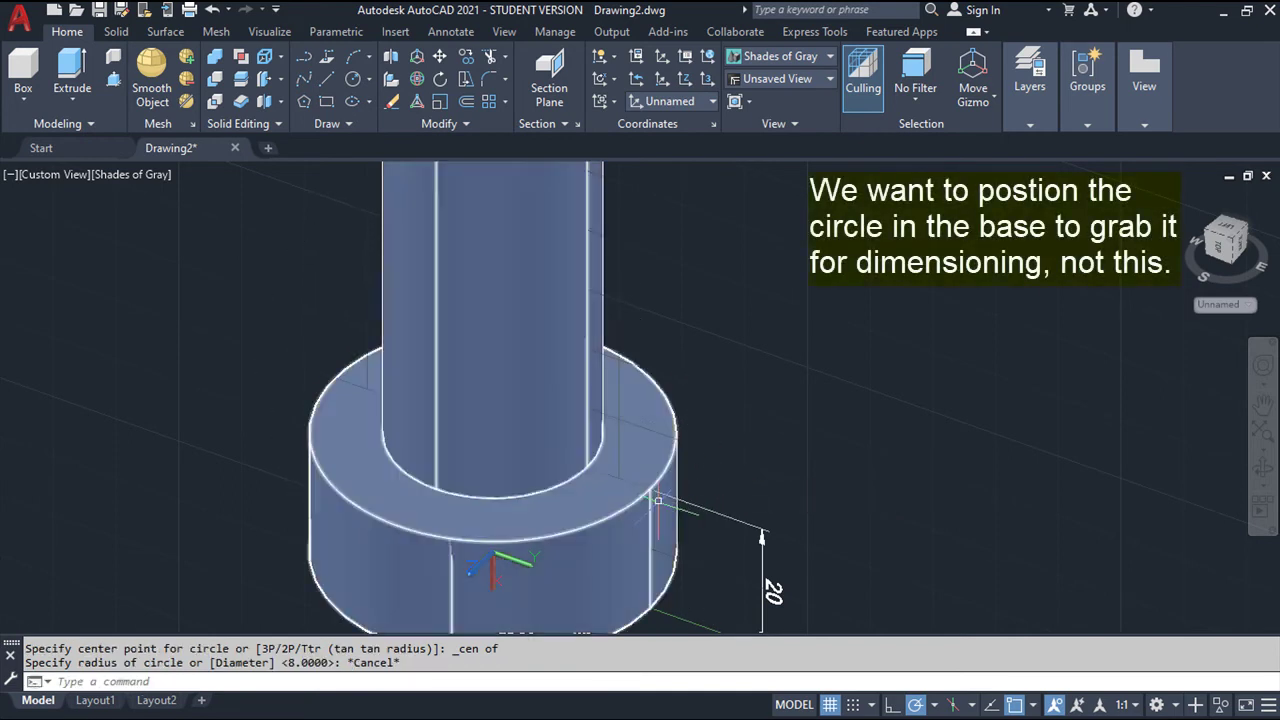
pyautogui.click(511, 556)
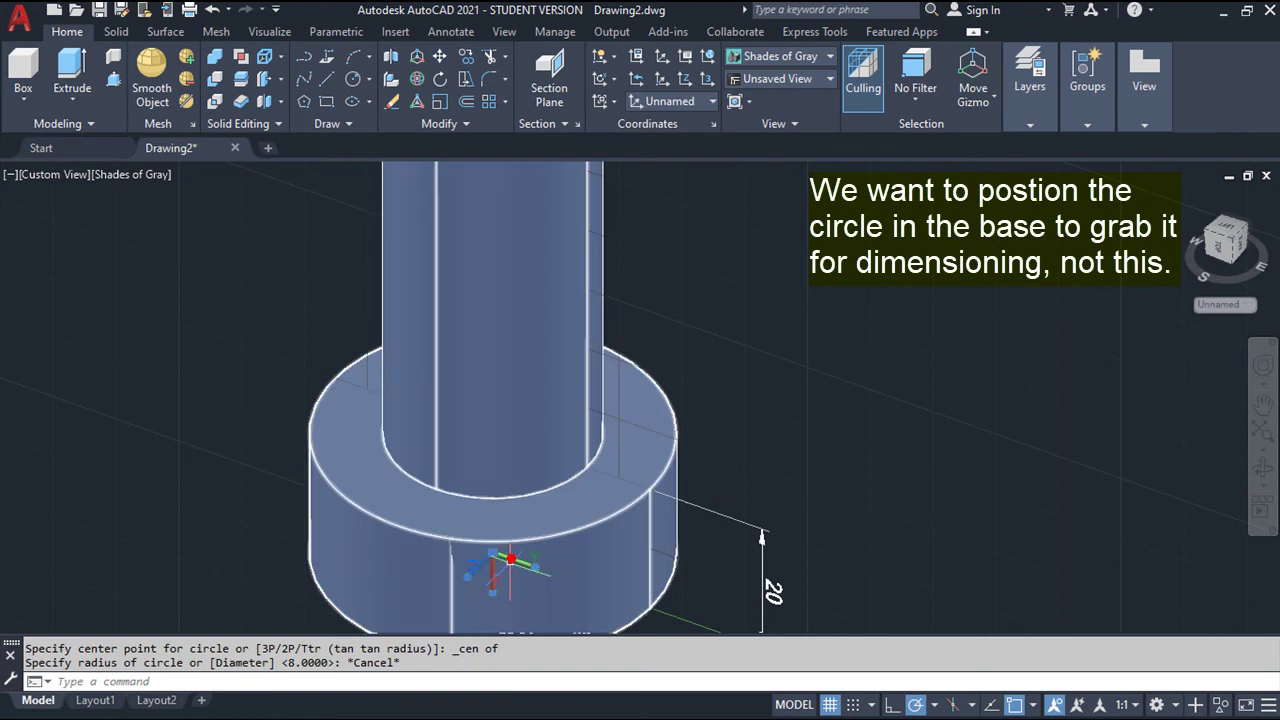
pyautogui.click(493, 553)
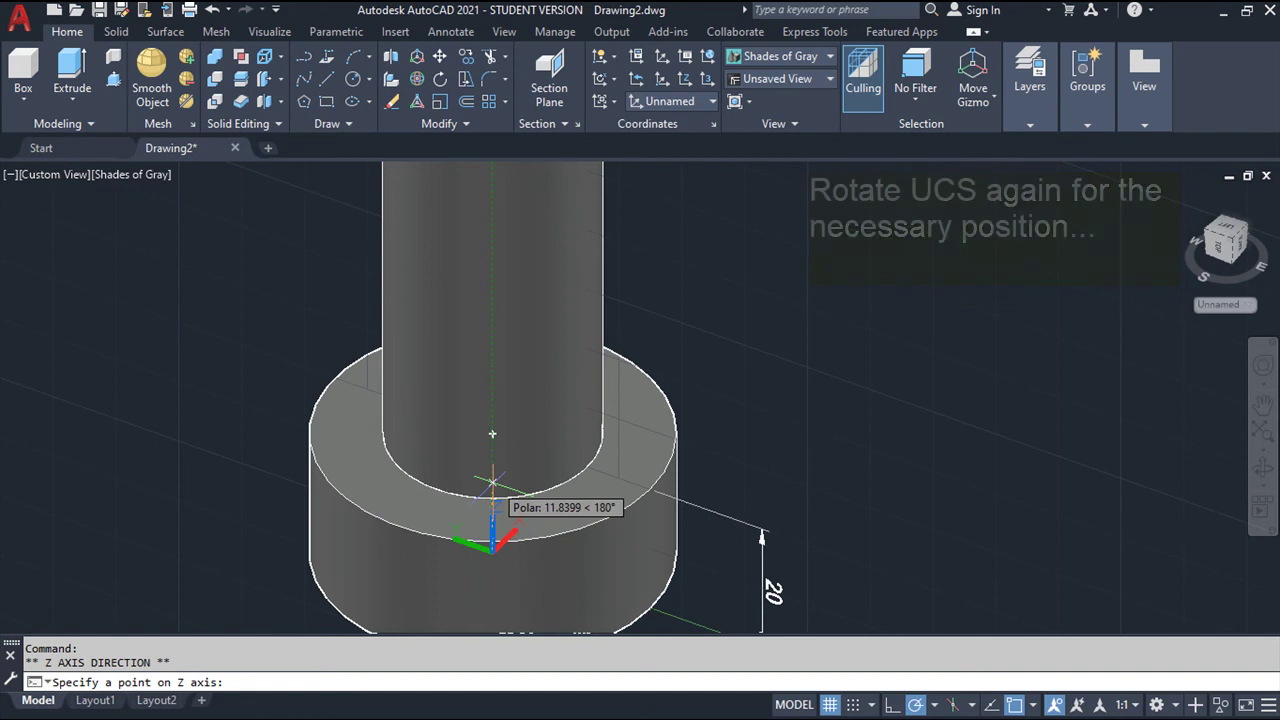
# Step: Point the UCS Z axis up the cylinder and verify it with a discarded top-face circle
pyautogui.click(492, 482)
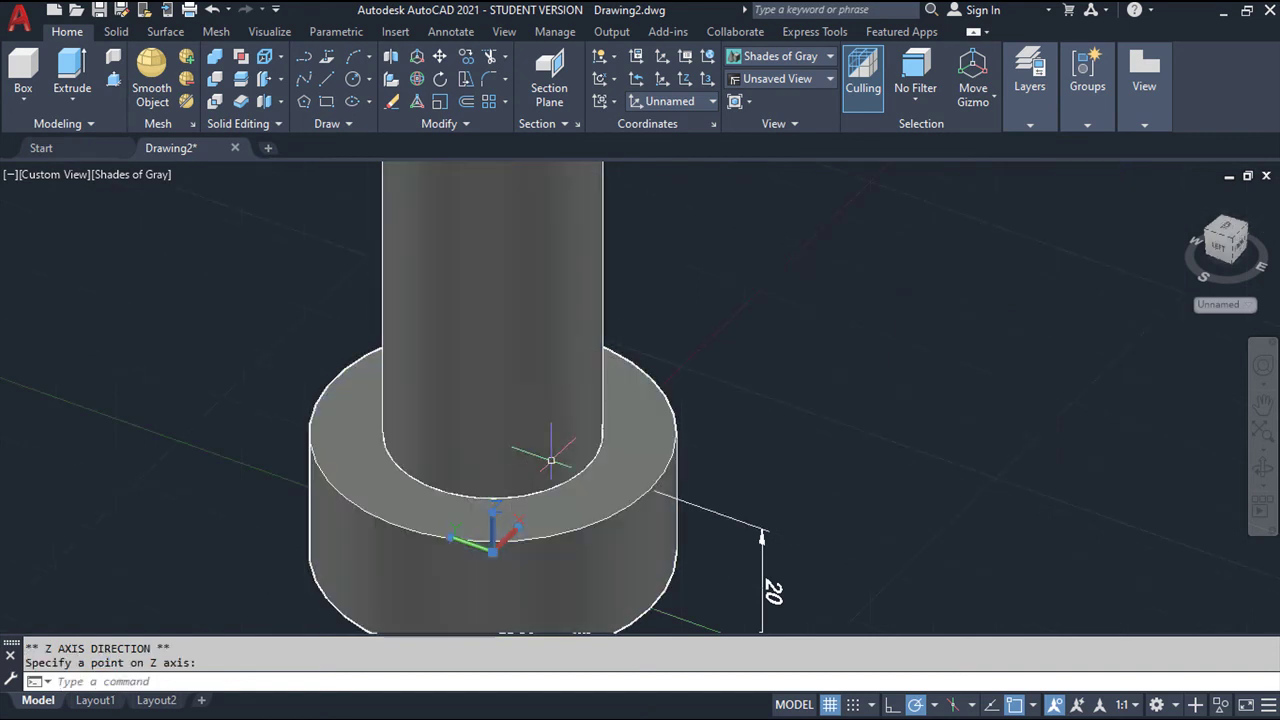
pyautogui.press('Escape')
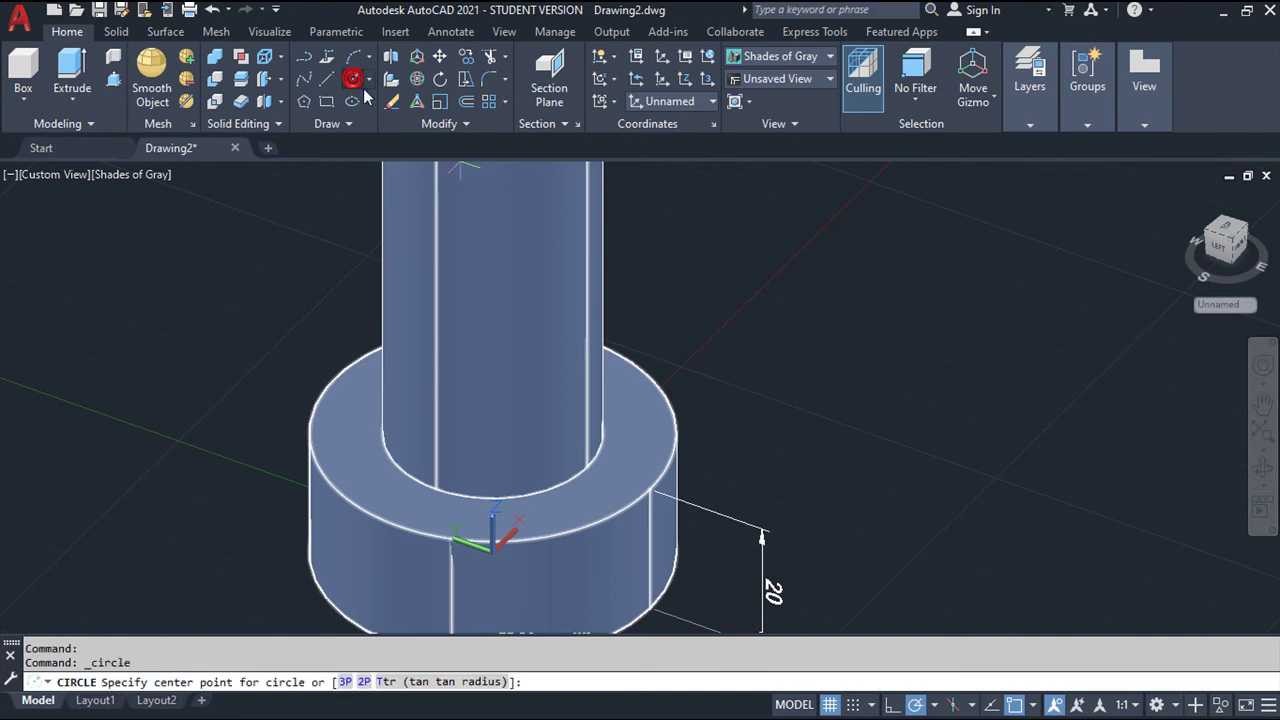
pyautogui.keyDown('shift'); pyautogui.rightClick(747, 364); pyautogui.keyUp('shift')
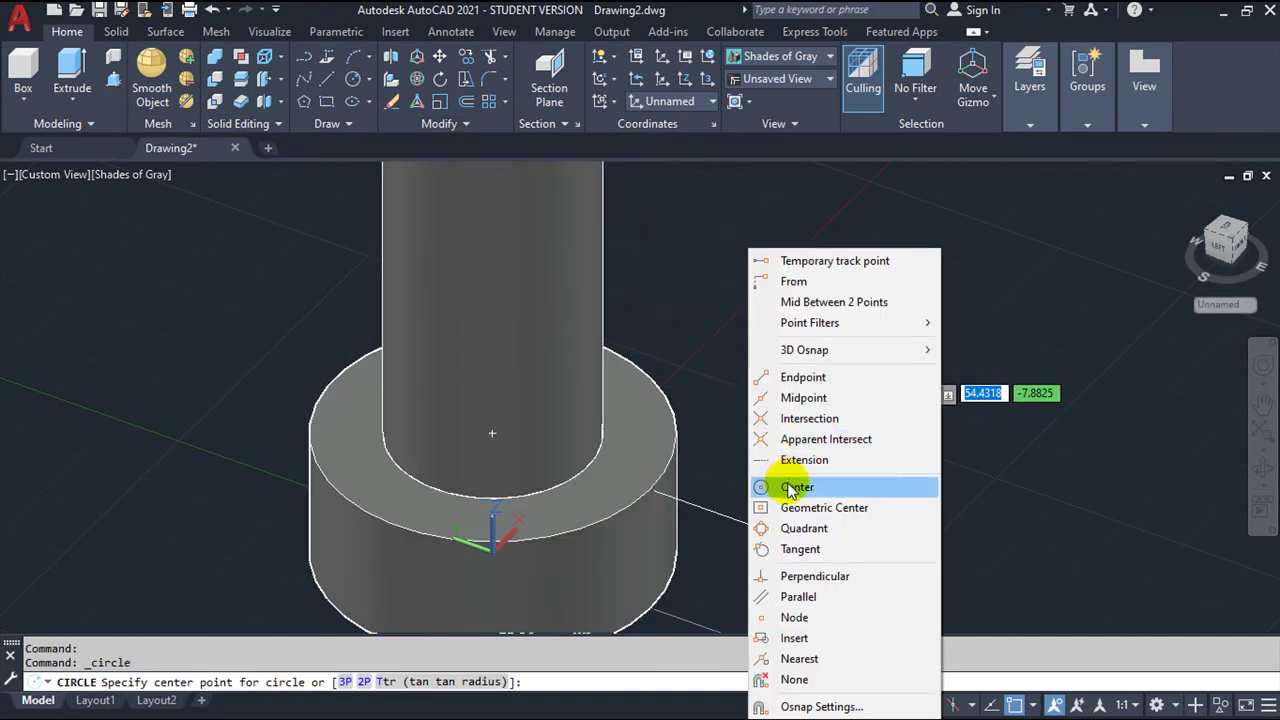
pyautogui.click(790, 489)
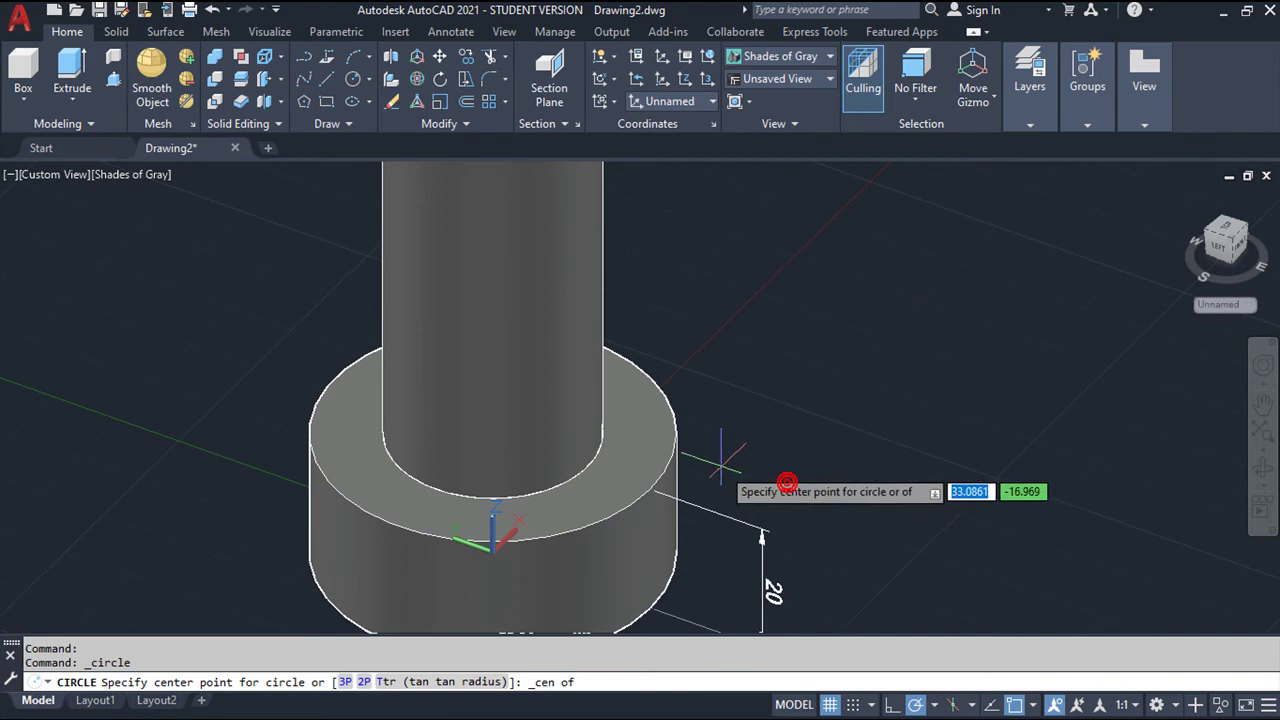
pyautogui.click(588, 456)
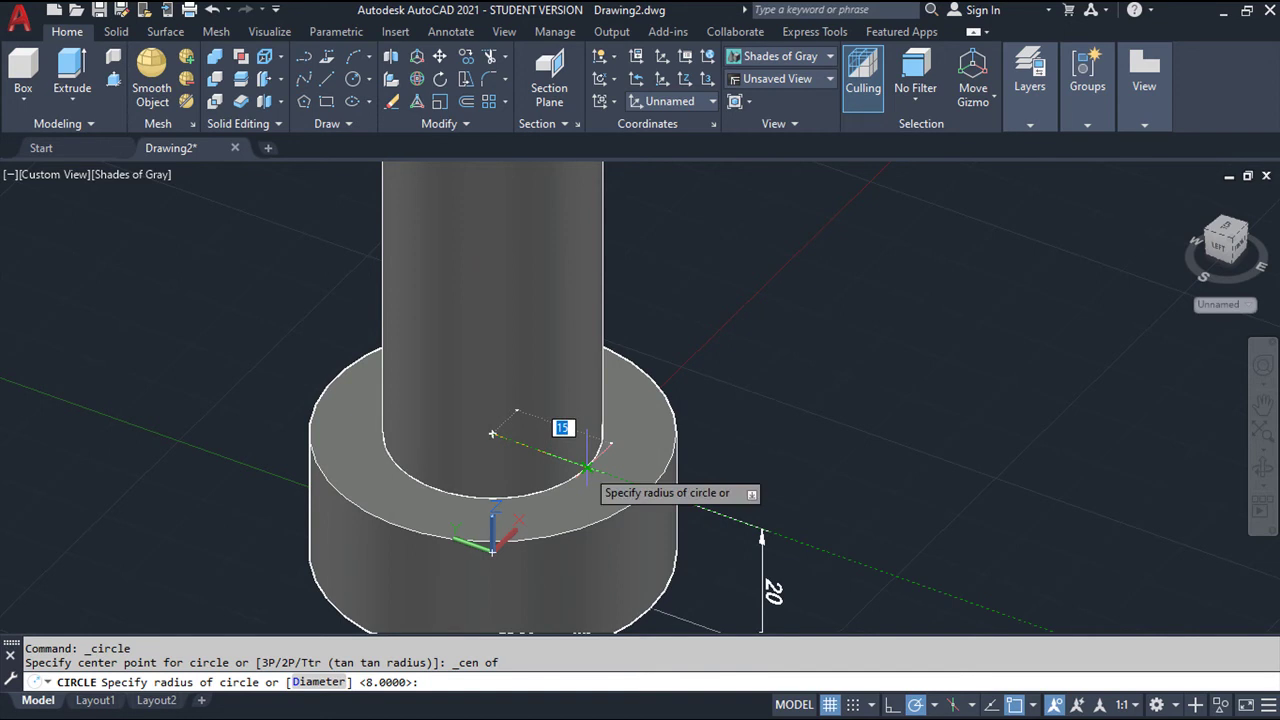
pyautogui.press('Return')
pyautogui.click(636, 428)
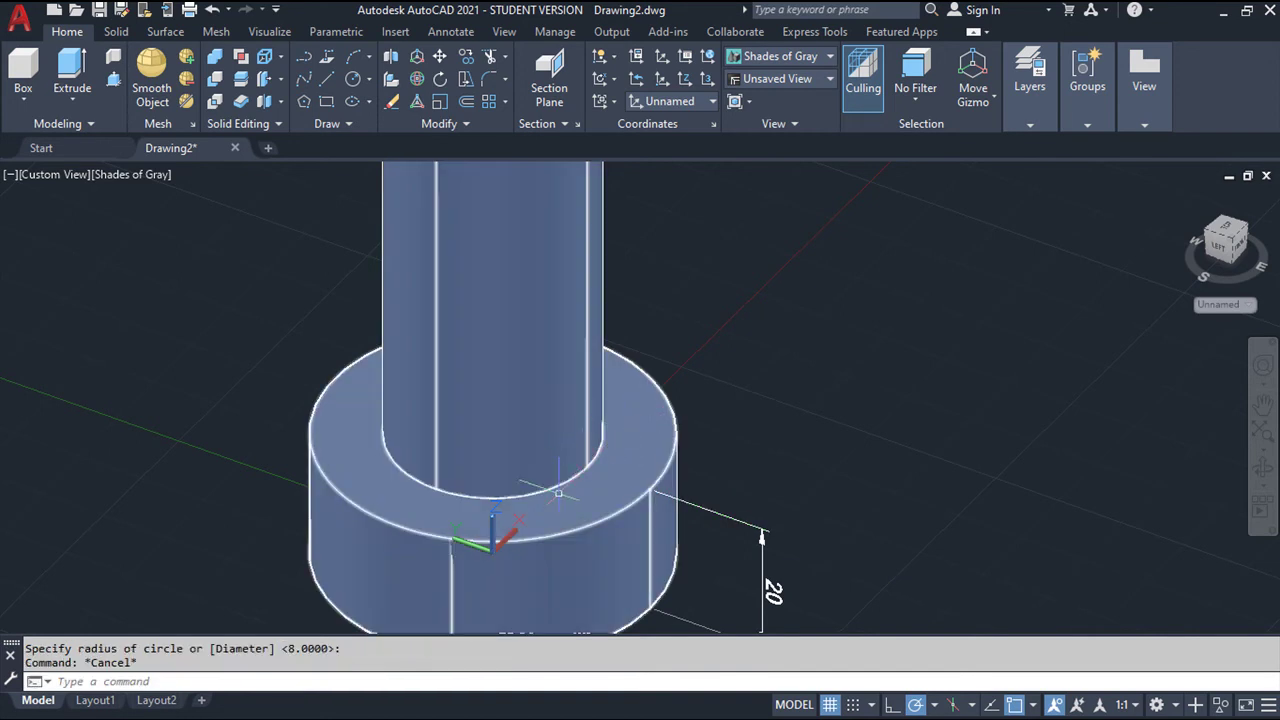
pyautogui.scroll(3, 600, 345)
# Step: Start a dimension from the base's top edge to the column's top edge
pyautogui.scroll(1, 600, 337)
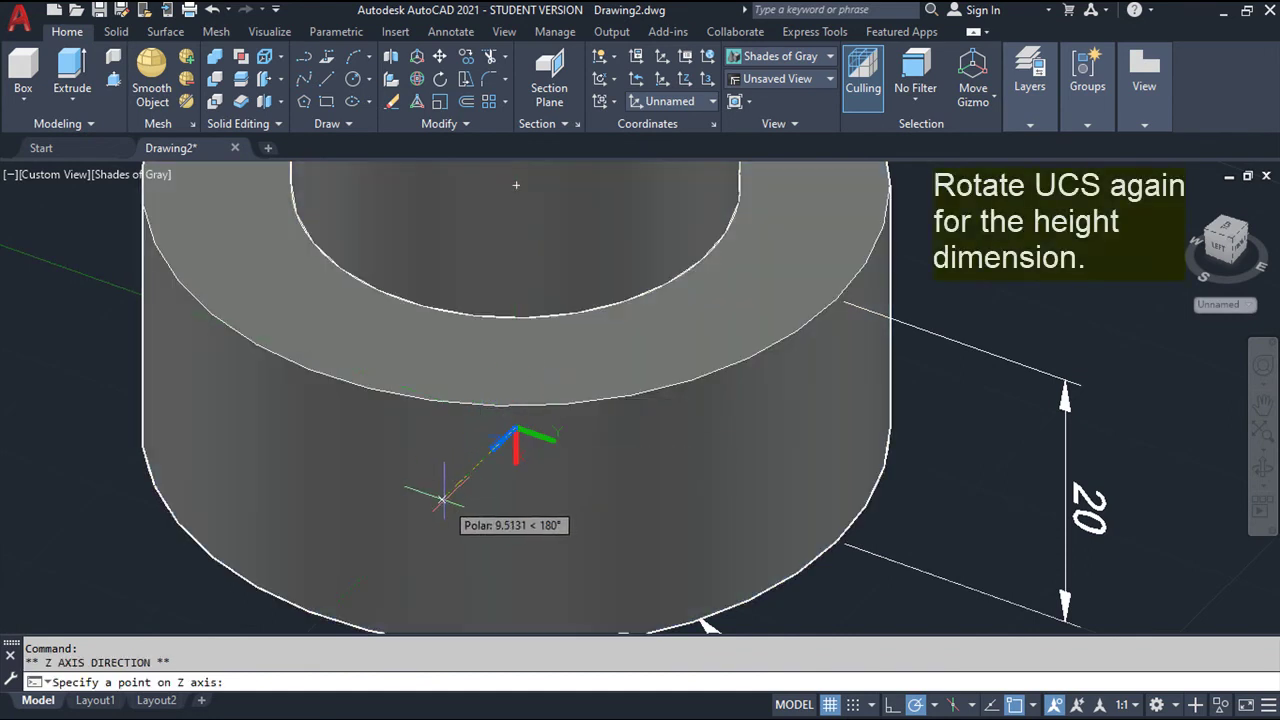
pyautogui.scroll(1, 505, 489)
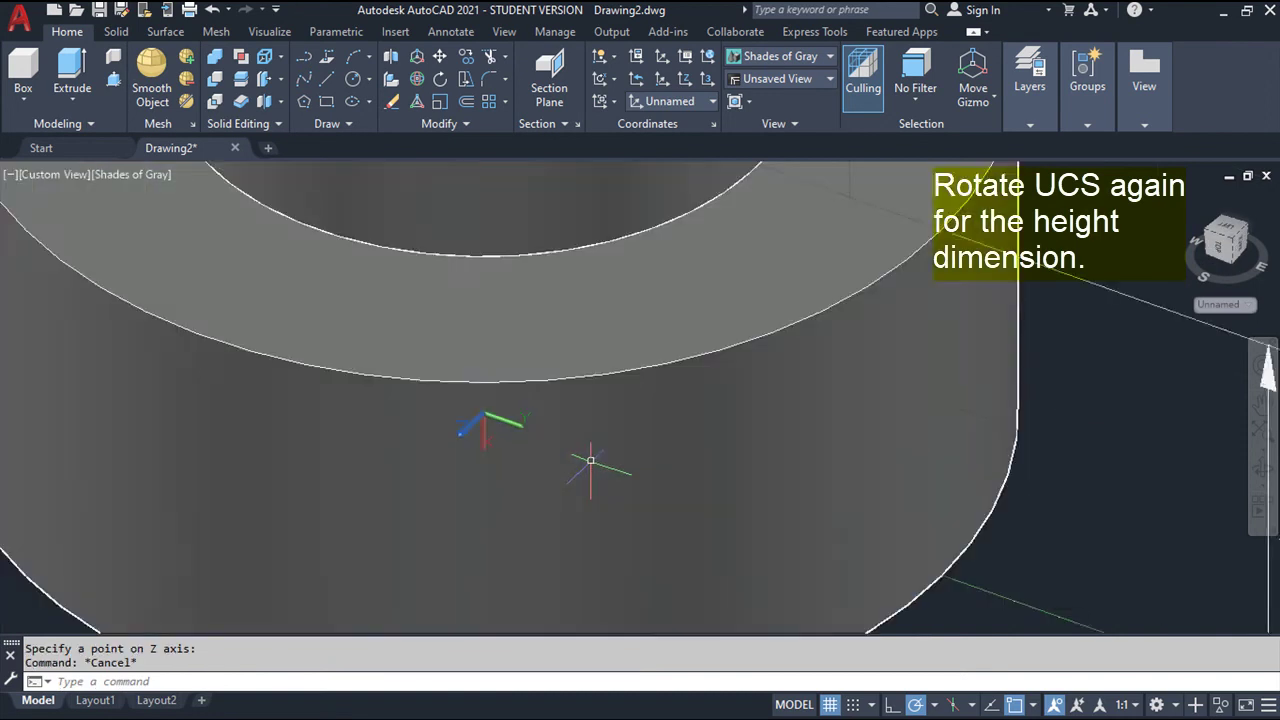
pyautogui.scroll(-2, 586, 457)
pyautogui.scroll(-1, 674, 422)
pyautogui.scroll(1, 905, 217)
pyautogui.scroll(1, 834, 346)
pyautogui.click(595, 180)
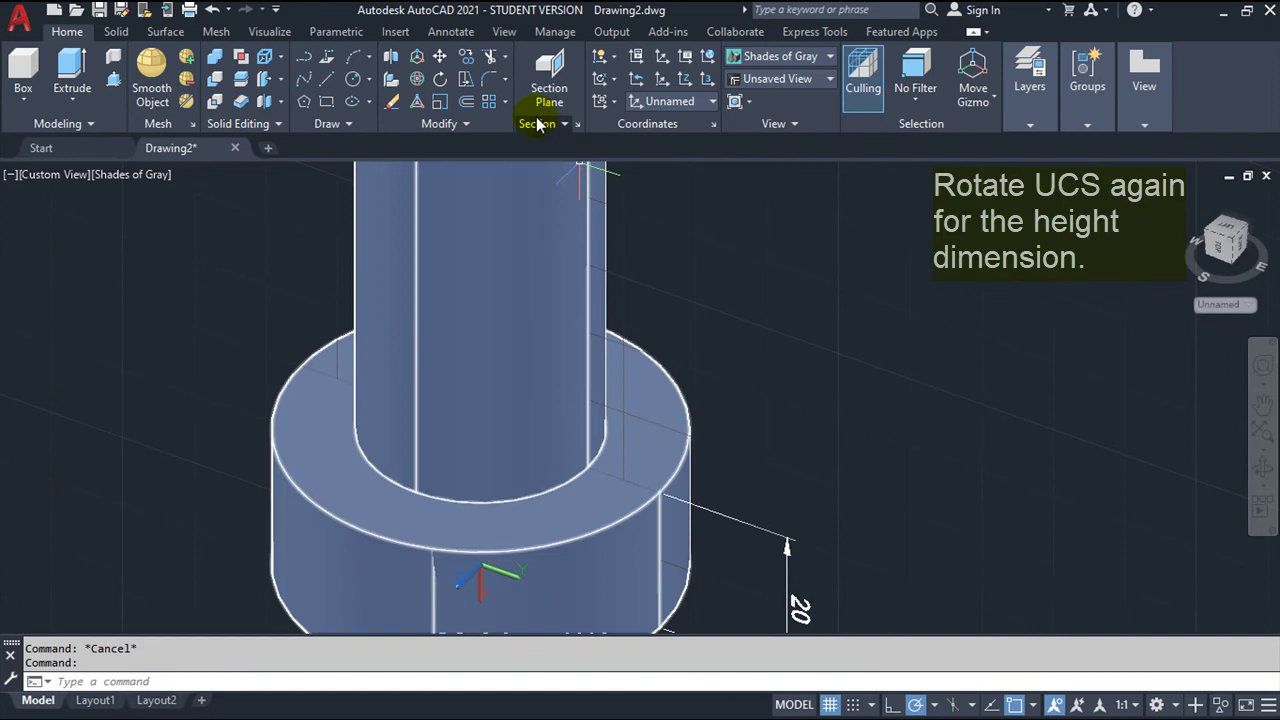
pyautogui.click(461, 38)
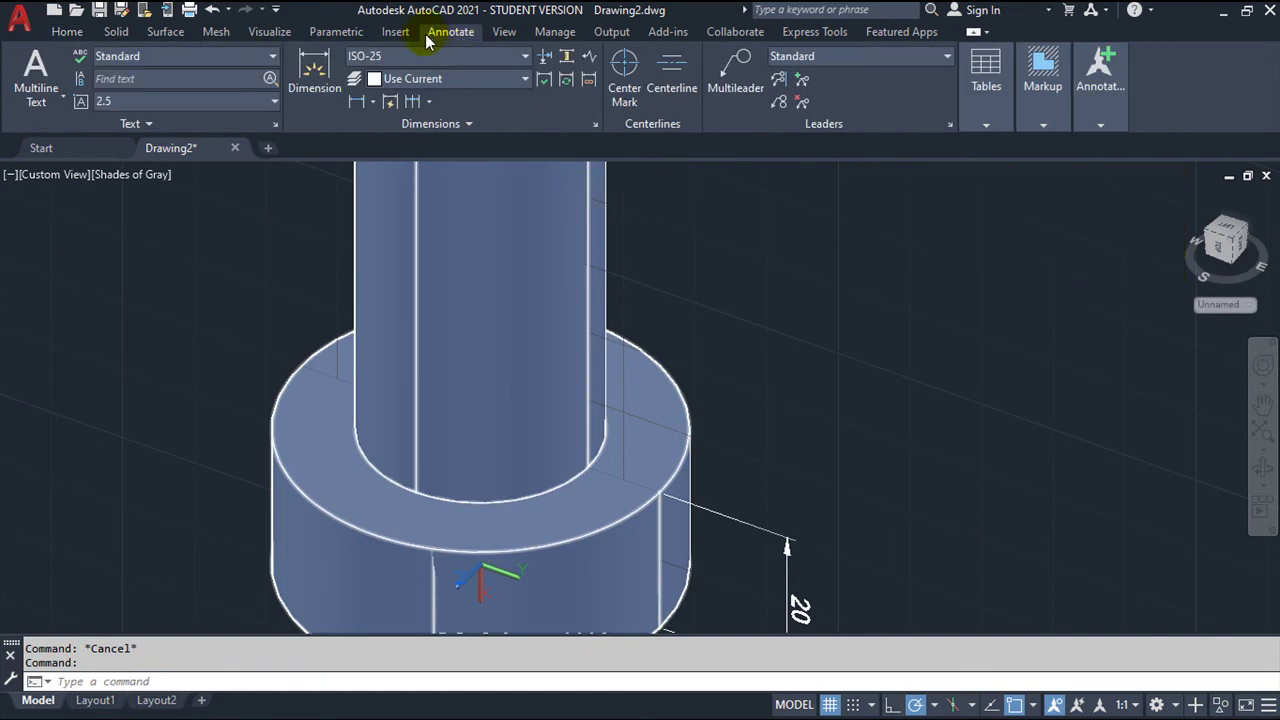
pyautogui.click(327, 66)
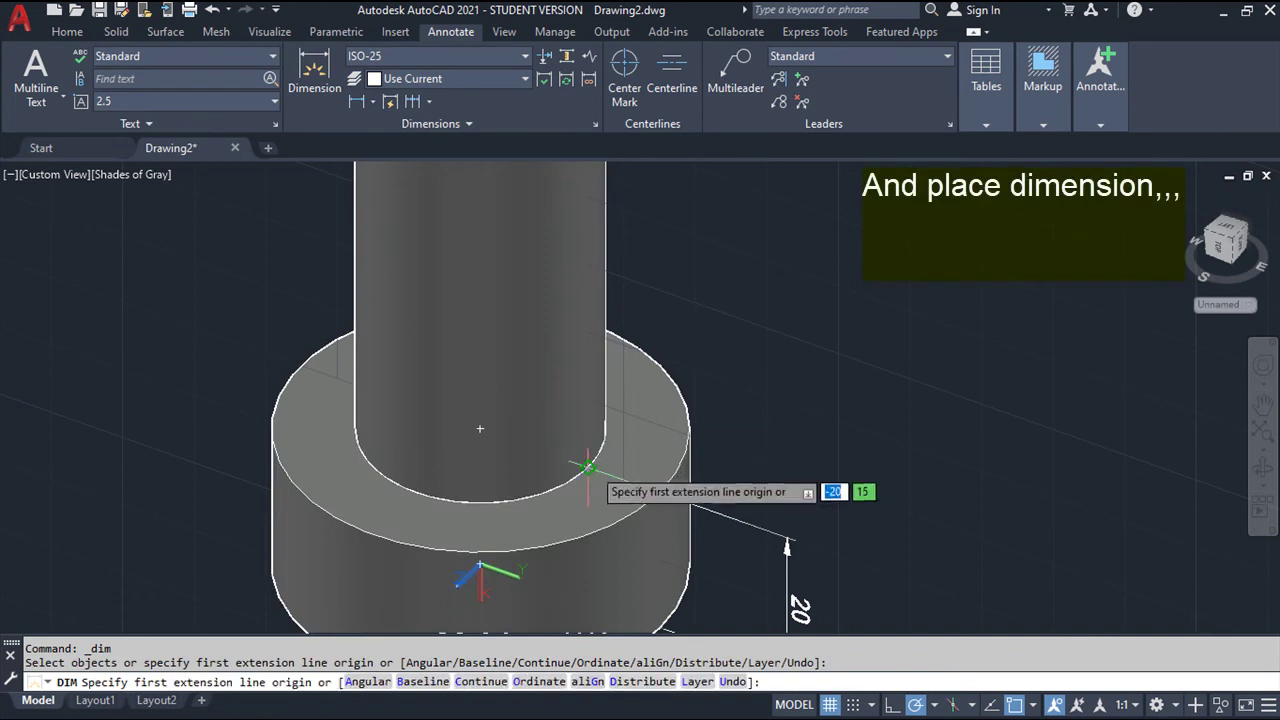
pyautogui.click(588, 467)
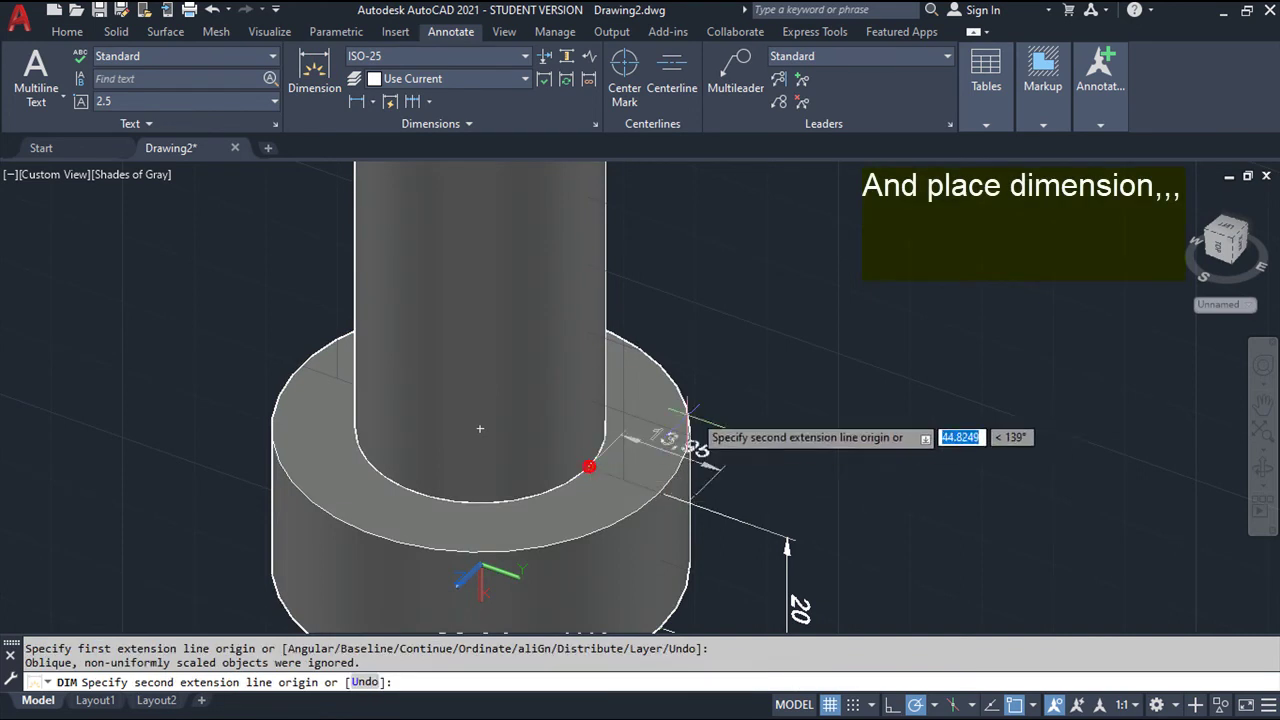
pyautogui.scroll(1, 723, 394)
pyautogui.scroll(-2, 726, 390)
pyautogui.moveTo(723, 385); pyautogui.dragTo(680, 460, button='middle')
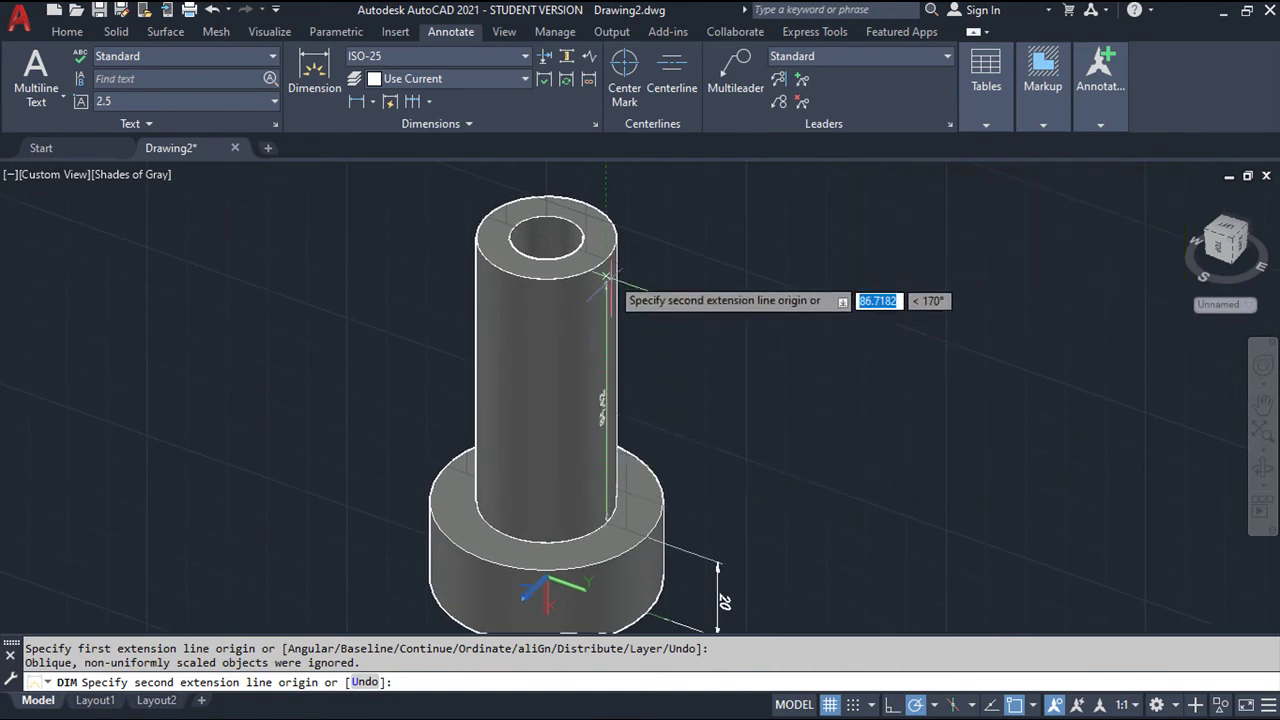
pyautogui.scroll(4, 605, 260)
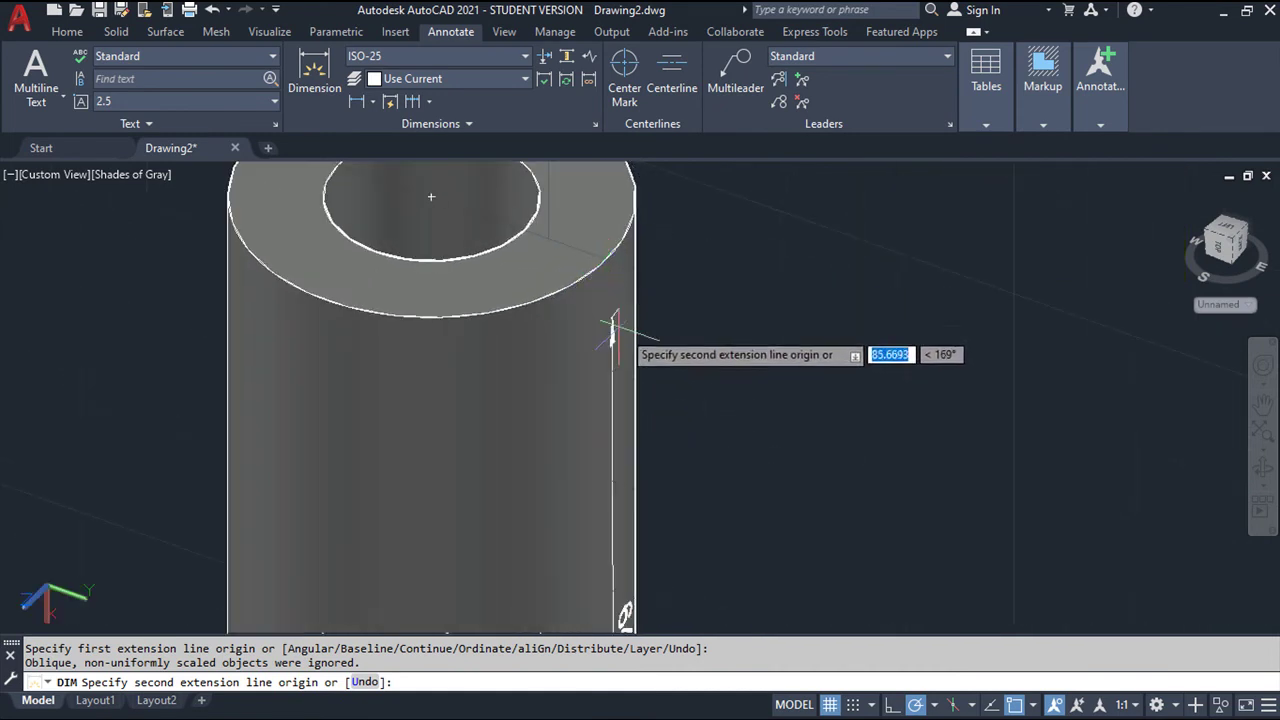
pyautogui.click(605, 258)
# Step: Place the 70 height dimension in line with the 20 base dimension
pyautogui.scroll(-2, 834, 460)
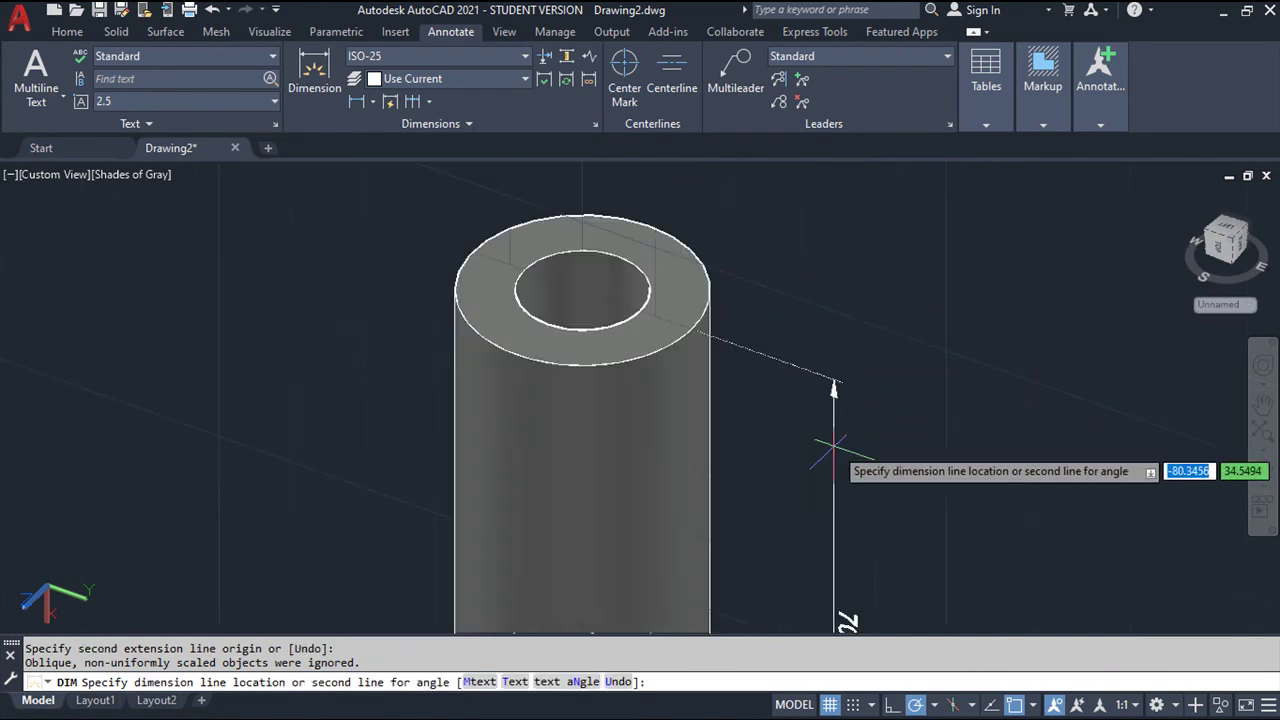
pyautogui.moveTo(846, 410); pyautogui.dragTo(840, 225, button='middle')
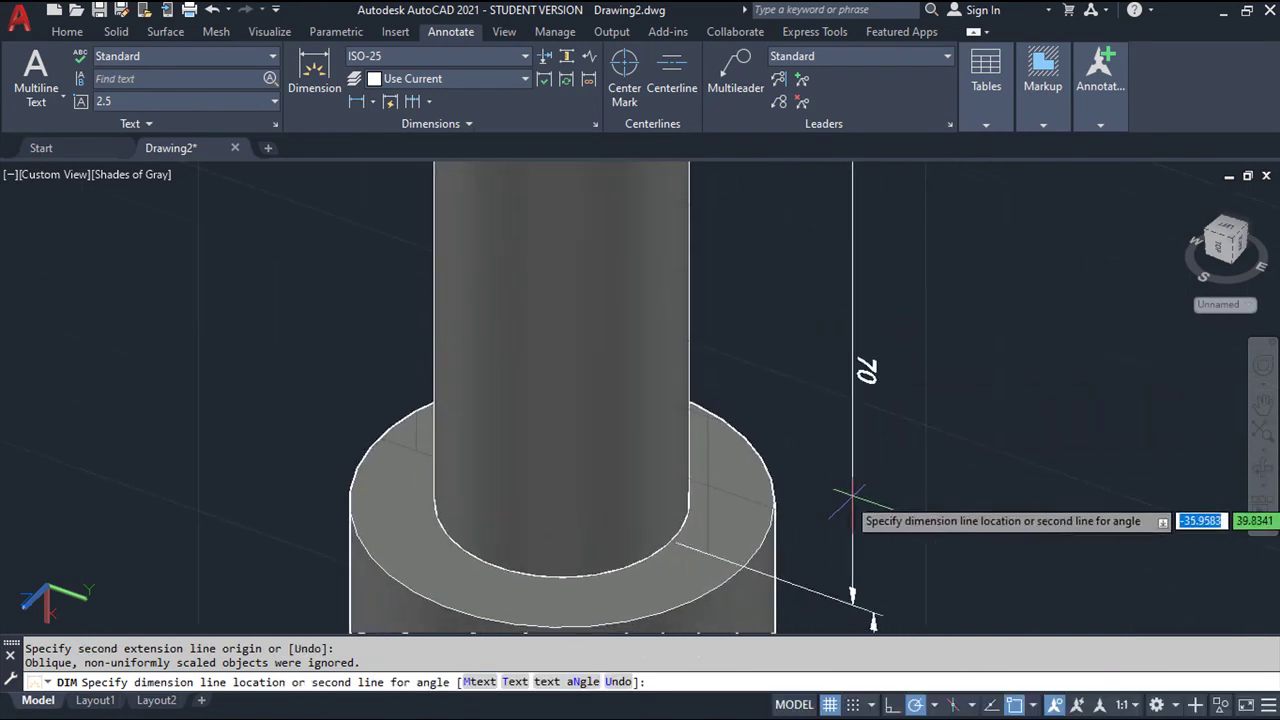
pyautogui.scroll(1, 858, 505)
pyautogui.scroll(1, 880, 525)
pyautogui.scroll(1, 900, 530)
pyautogui.scroll(1, 840, 452)
pyautogui.scroll(1, 829, 455)
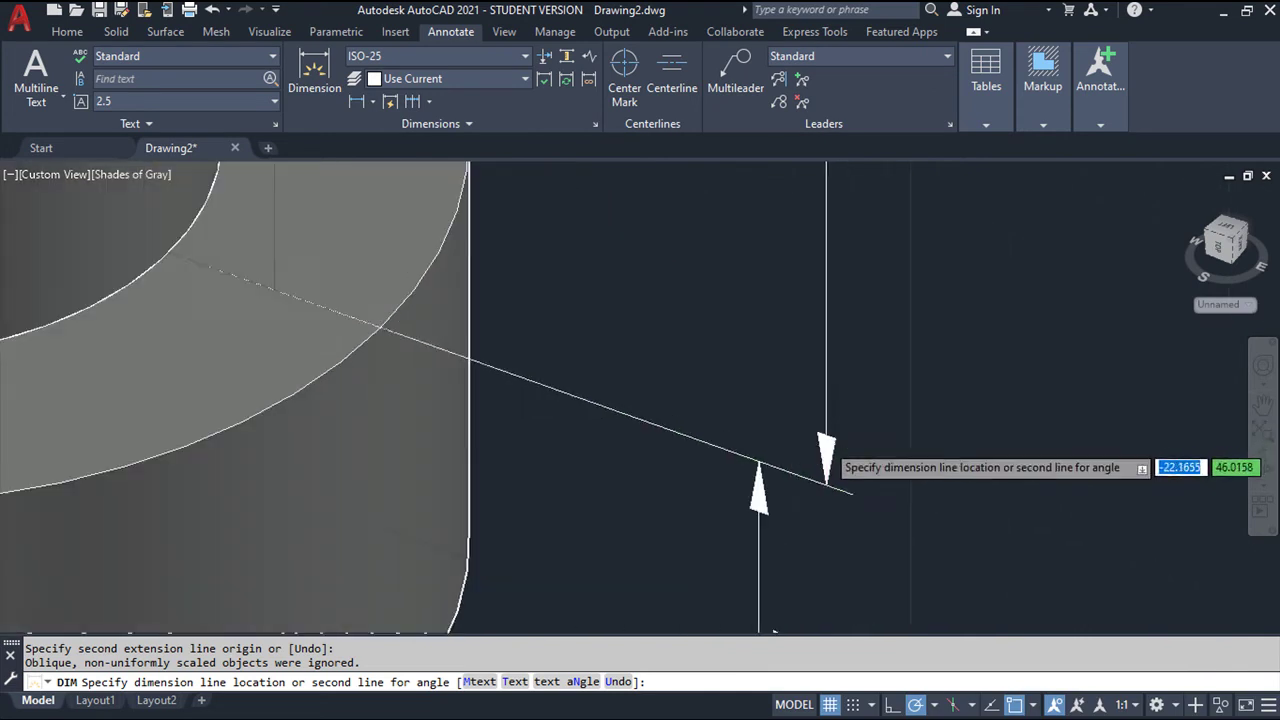
pyautogui.click(759, 462)
pyautogui.press('Escape')
# Step: Pan around the dimensioned part, then begin adjusting the coordinate system at the base
pyautogui.scroll(-2, 766, 462)
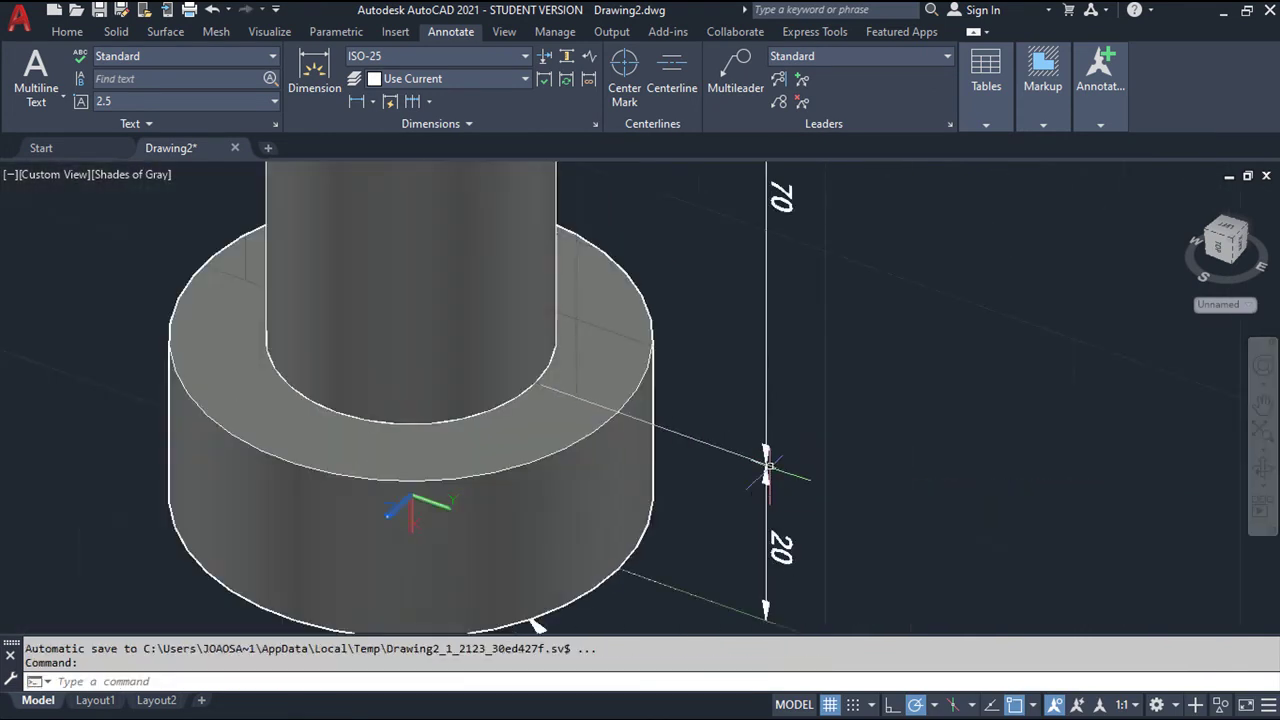
pyautogui.scroll(-1, 766, 462)
pyautogui.moveTo(766, 460)
pyautogui.mouseDown(button='middle')
pyautogui.moveTo(684, 350)
pyautogui.moveTo(666, 454)
pyautogui.moveTo(703, 520)
pyautogui.mouseUp(button='middle')
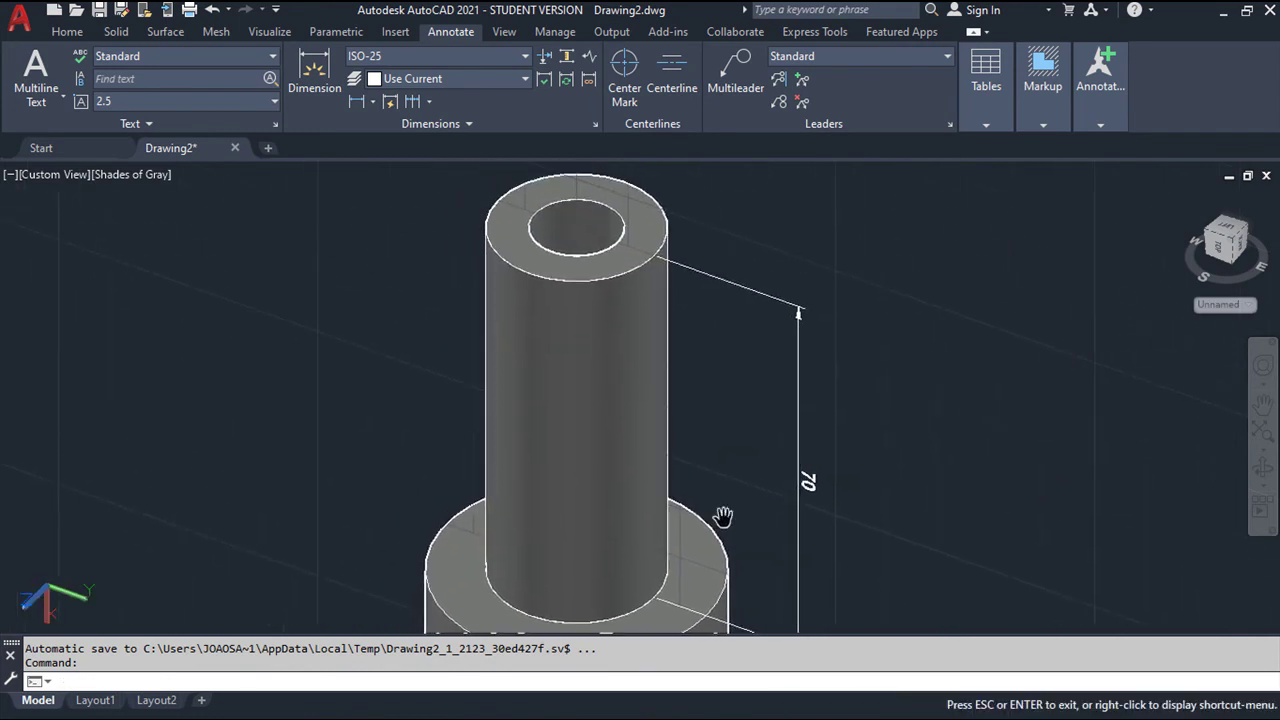
pyautogui.moveTo(680, 309); pyautogui.dragTo(746, 451, button='middle')
pyautogui.scroll(2, 709, 423)
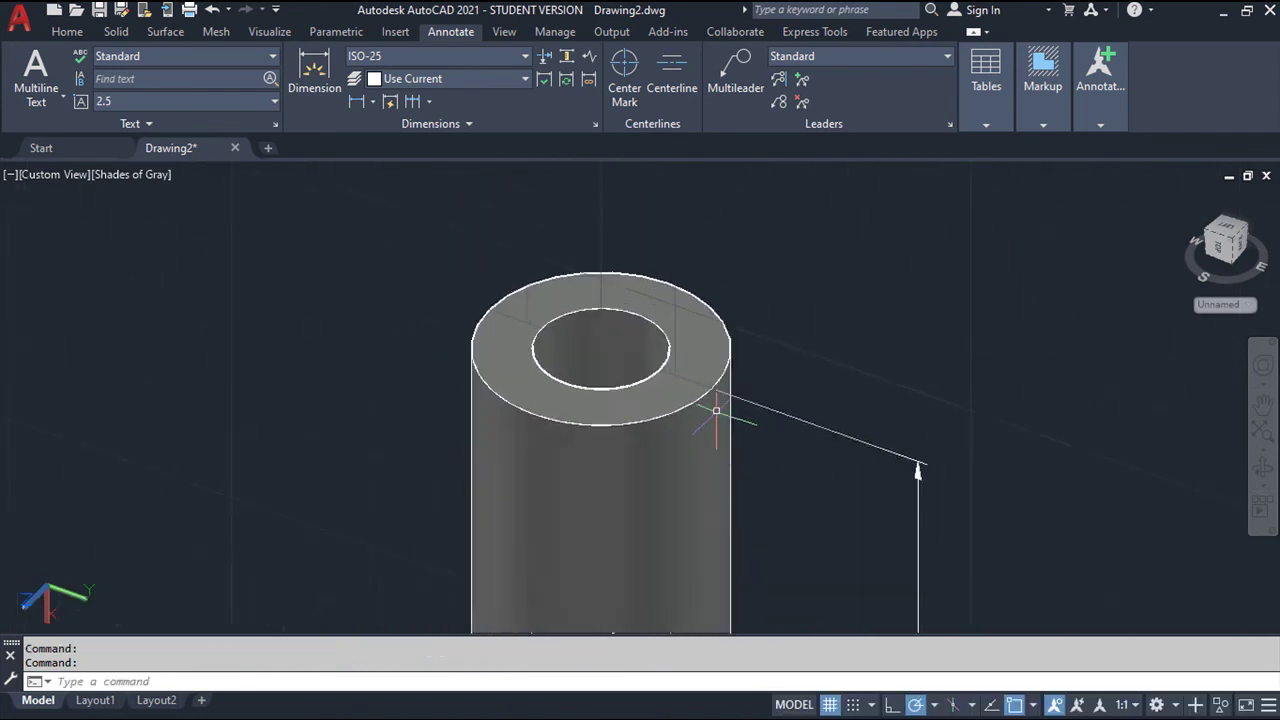
pyautogui.scroll(1, 716, 410)
pyautogui.scroll(-2, 716, 410)
pyautogui.scroll(-2, 712, 425)
pyautogui.scroll(1, 712, 425)
pyautogui.moveTo(712, 425); pyautogui.dragTo(709, 308, button='middle')
pyautogui.press('Escape')
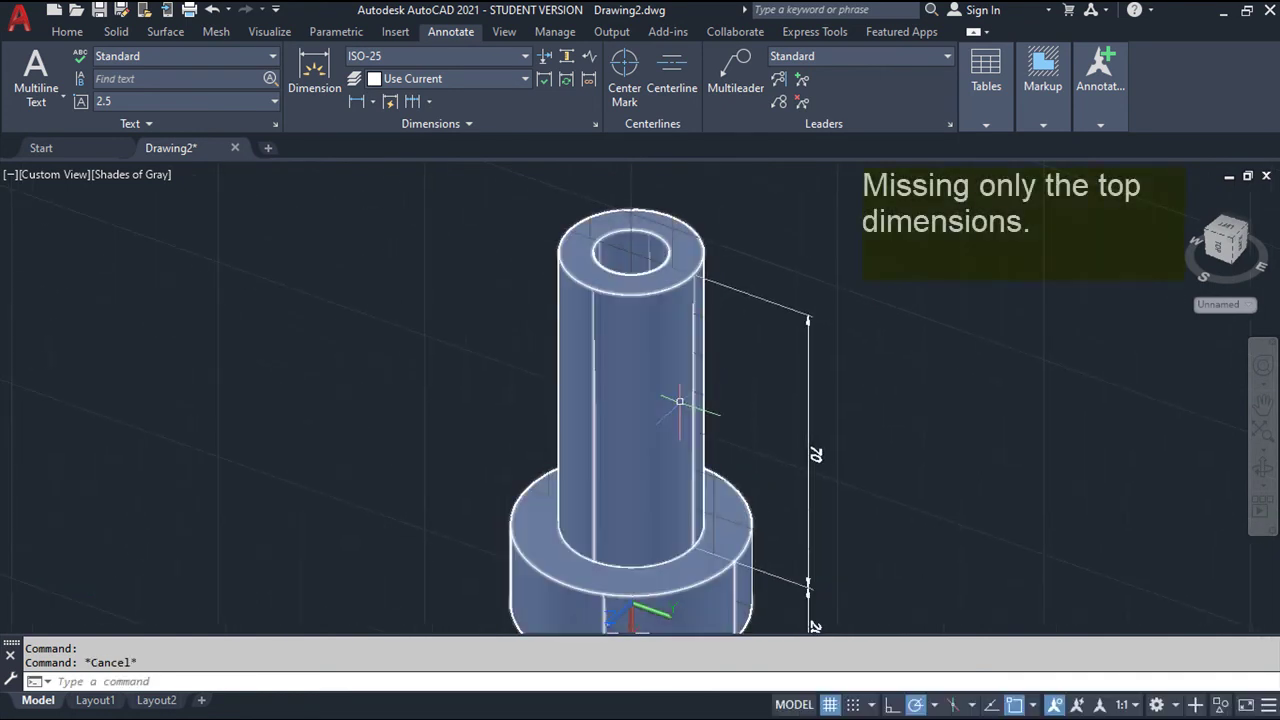
pyautogui.click(660, 590)
pyautogui.click(652, 610)
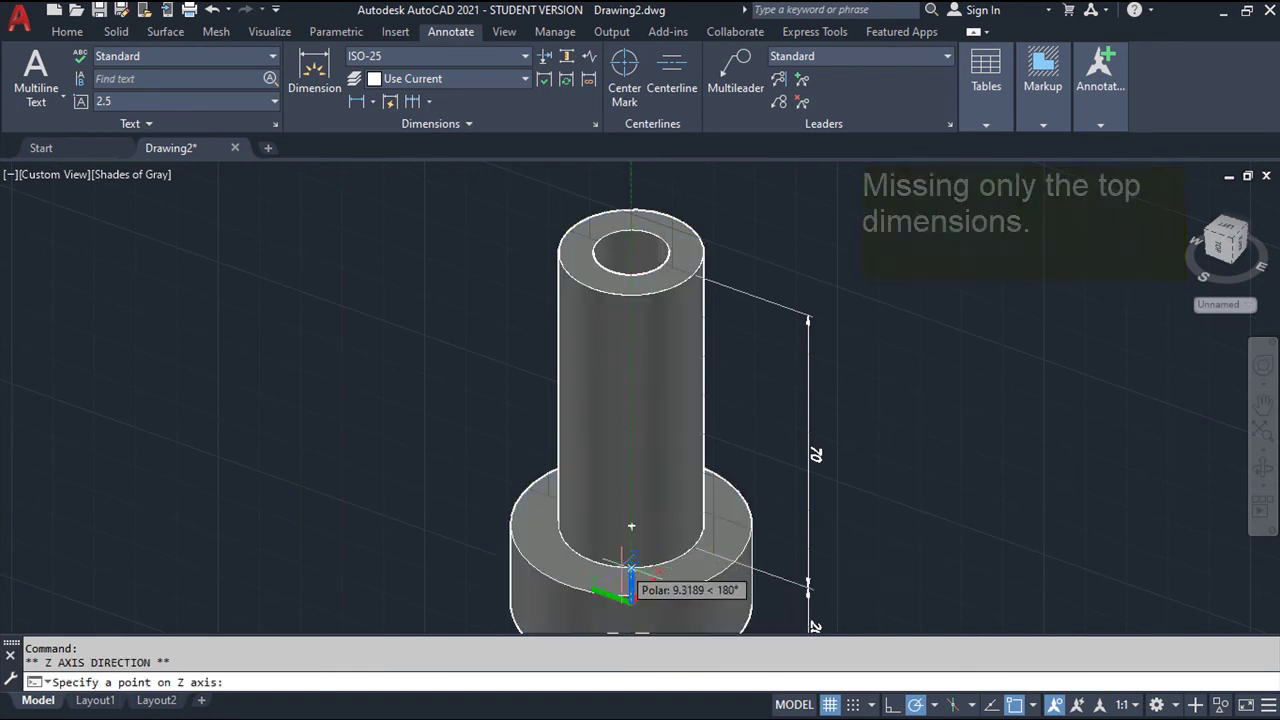
# Step: Move the UCS origin onto the outer edge of the column's top face
pyautogui.click(631, 453)
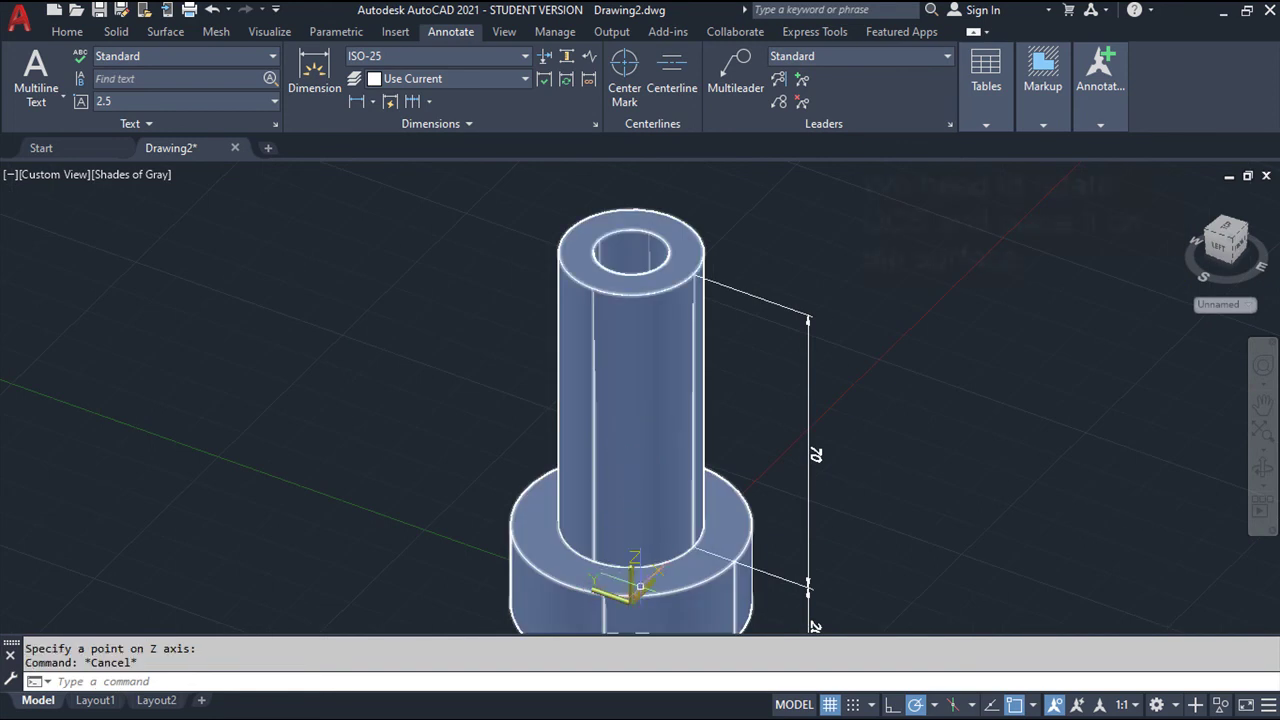
pyautogui.click(631, 589)
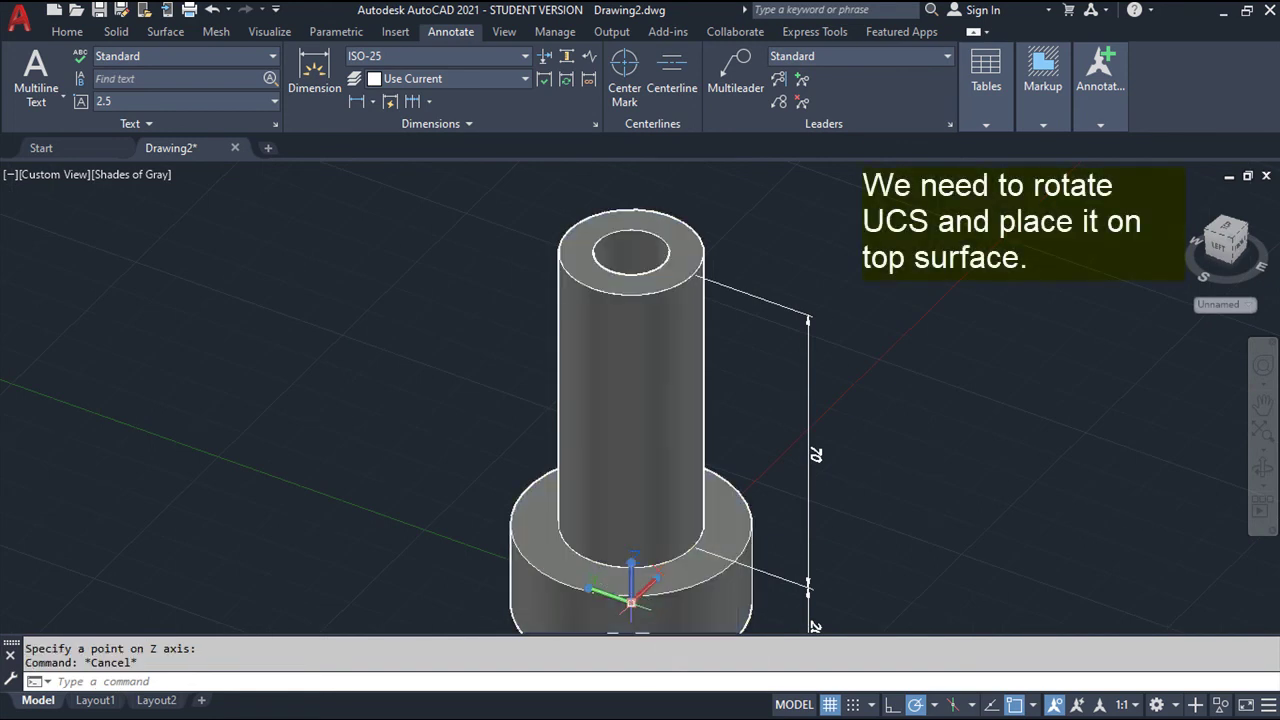
pyautogui.click(631, 601)
pyautogui.moveTo(648, 268)
pyautogui.keyDown('shift'); pyautogui.mouseDown(button='middle')
pyautogui.moveTo(671, 430)
pyautogui.moveTo(766, 470)
pyautogui.mouseUp(button='middle'); pyautogui.keyUp('shift')
pyautogui.scroll(4, 676, 403)
pyautogui.scroll(3, 680, 420)
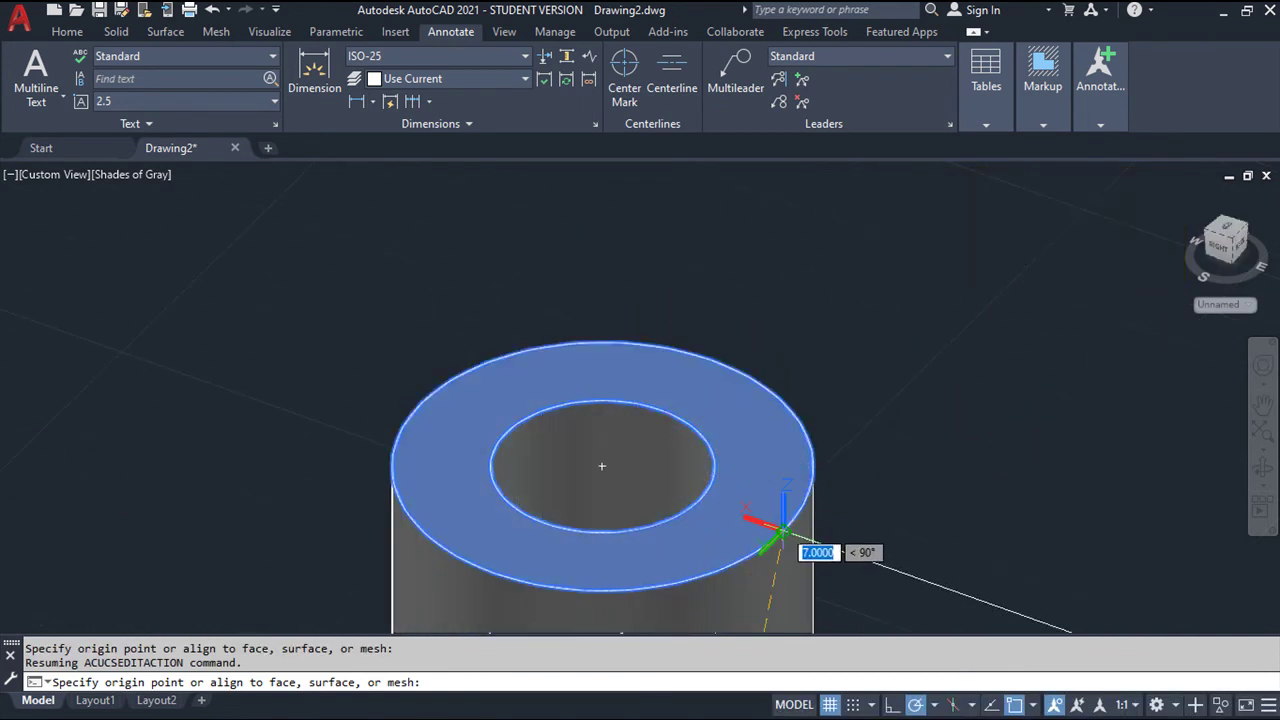
pyautogui.click(783, 531)
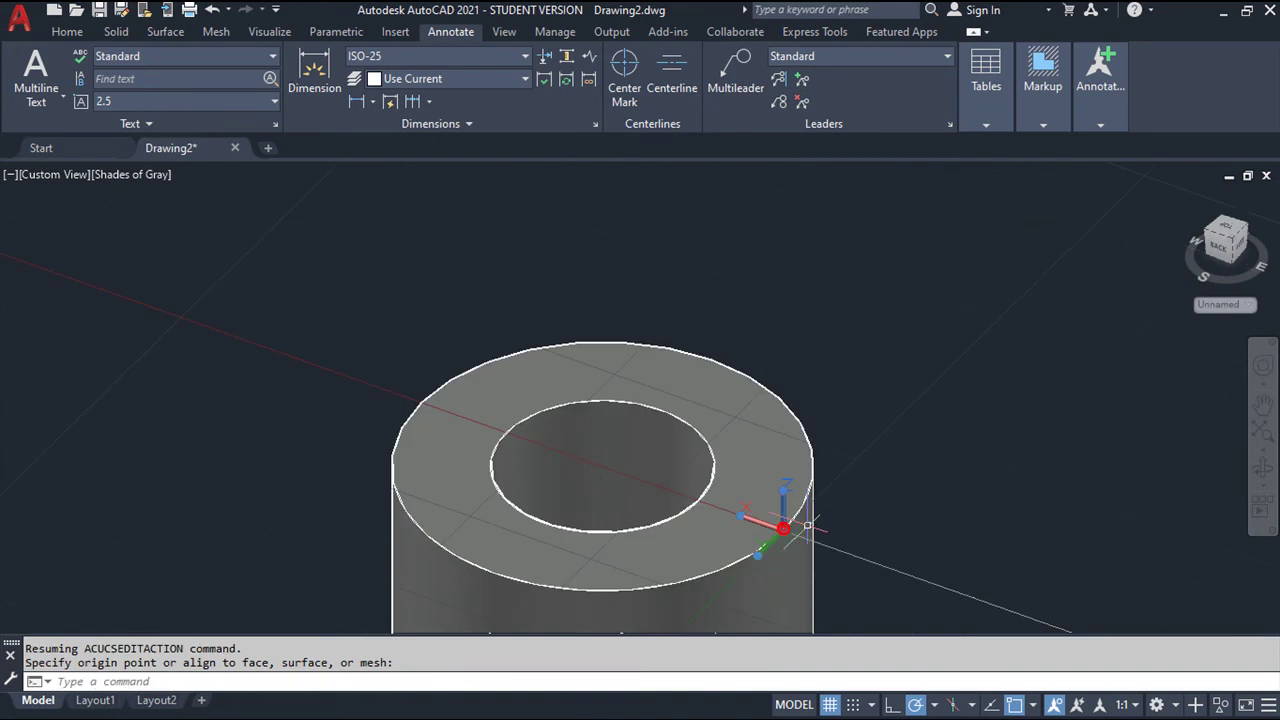
pyautogui.moveTo(868, 486)
pyautogui.mouseDown(button='middle')
pyautogui.moveTo(829, 357)
pyautogui.moveTo(762, 277)
pyautogui.mouseUp(button='middle')
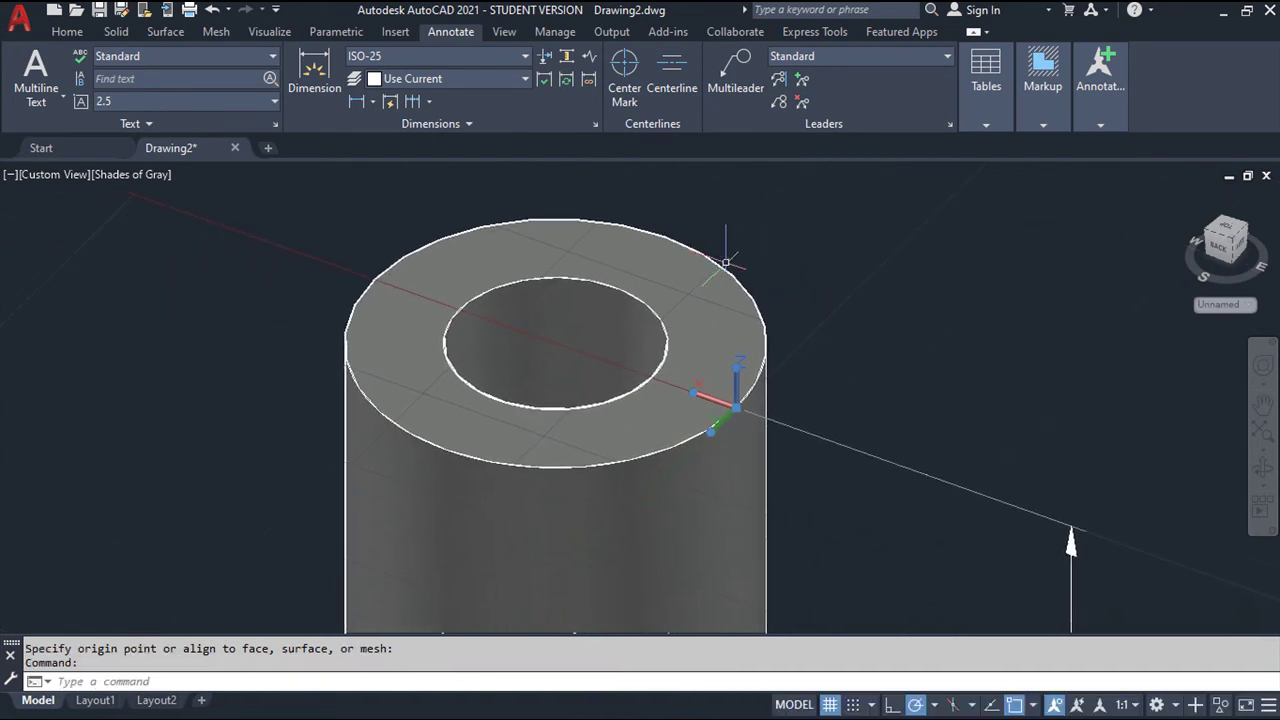
# Step: Start a new dimension and bring the top face edge into view
pyautogui.click(331, 68)
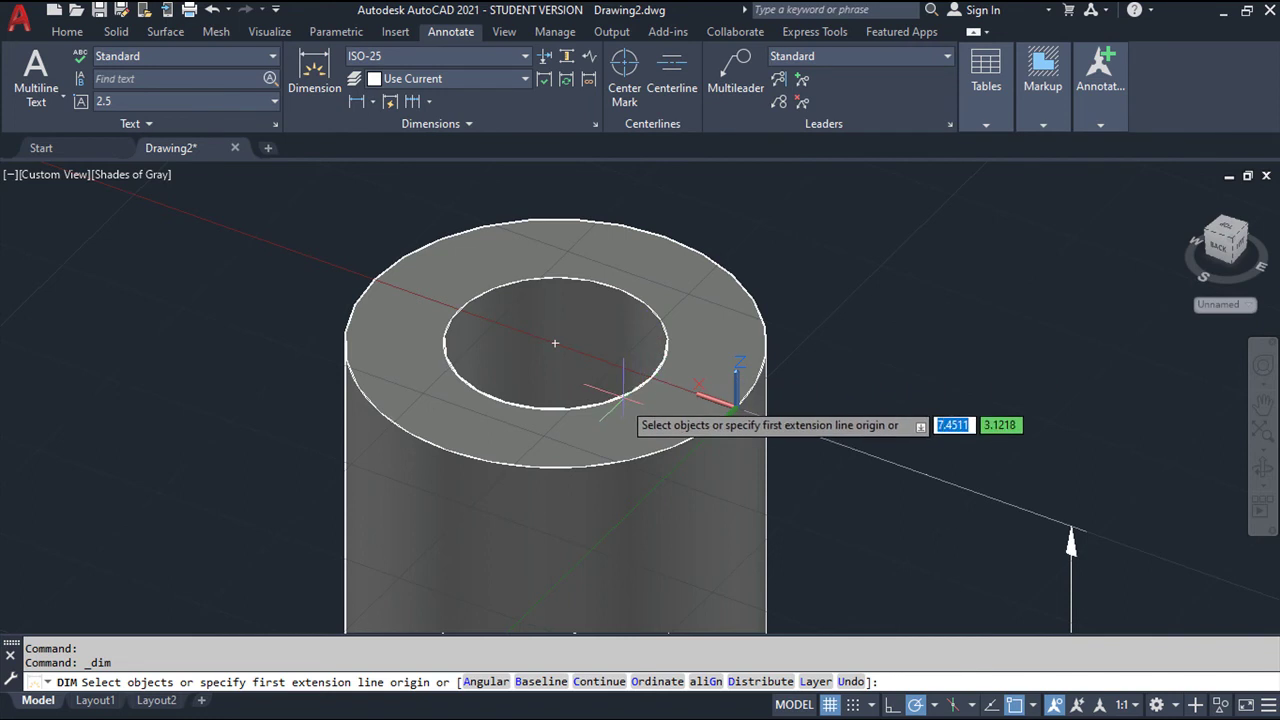
pyautogui.scroll(3, 613, 399)
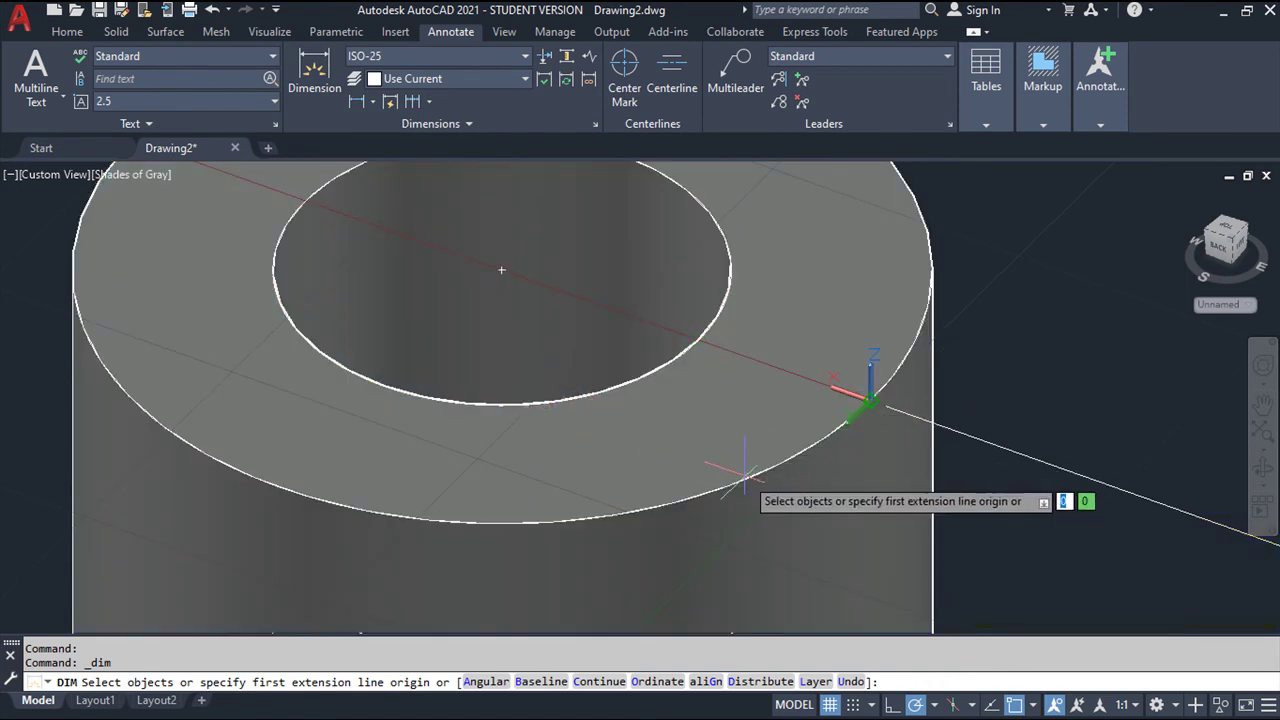
pyautogui.moveTo(744, 478); pyautogui.dragTo(843, 617, button='middle')
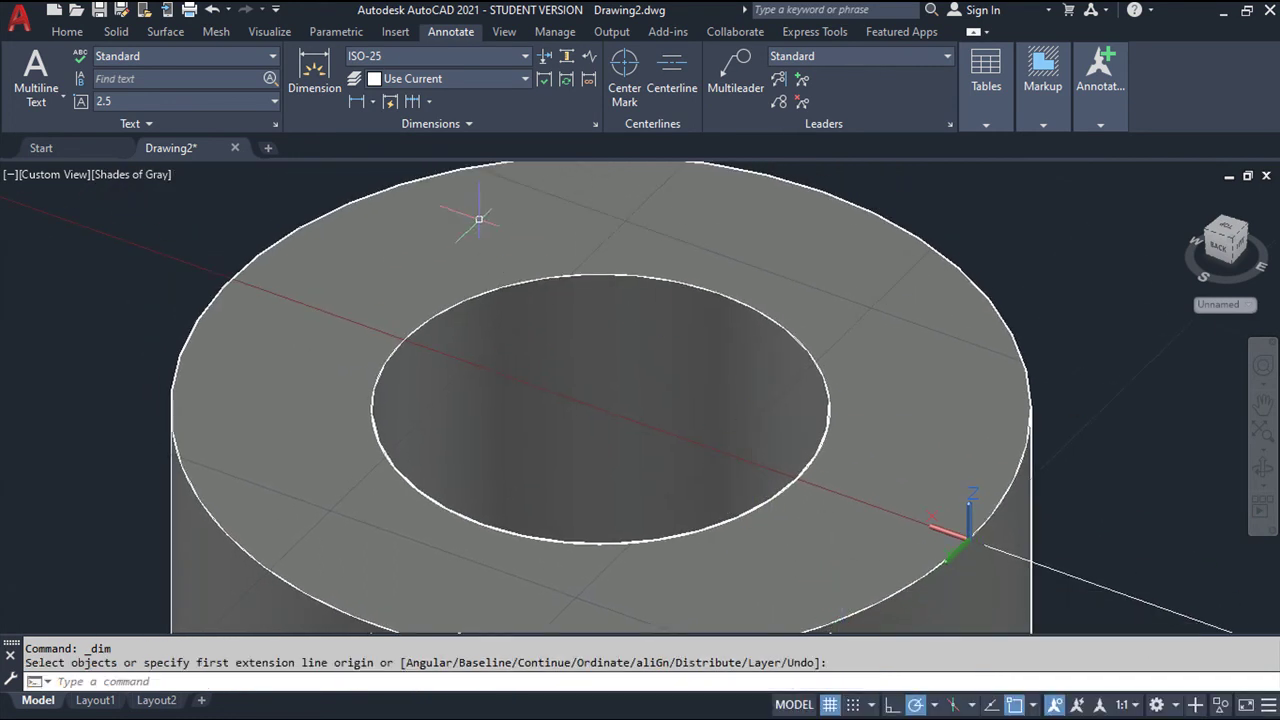
# Step: Draw a circle centred on the hole's centre with its radius reaching the hole's edge
pyautogui.click(73, 33)
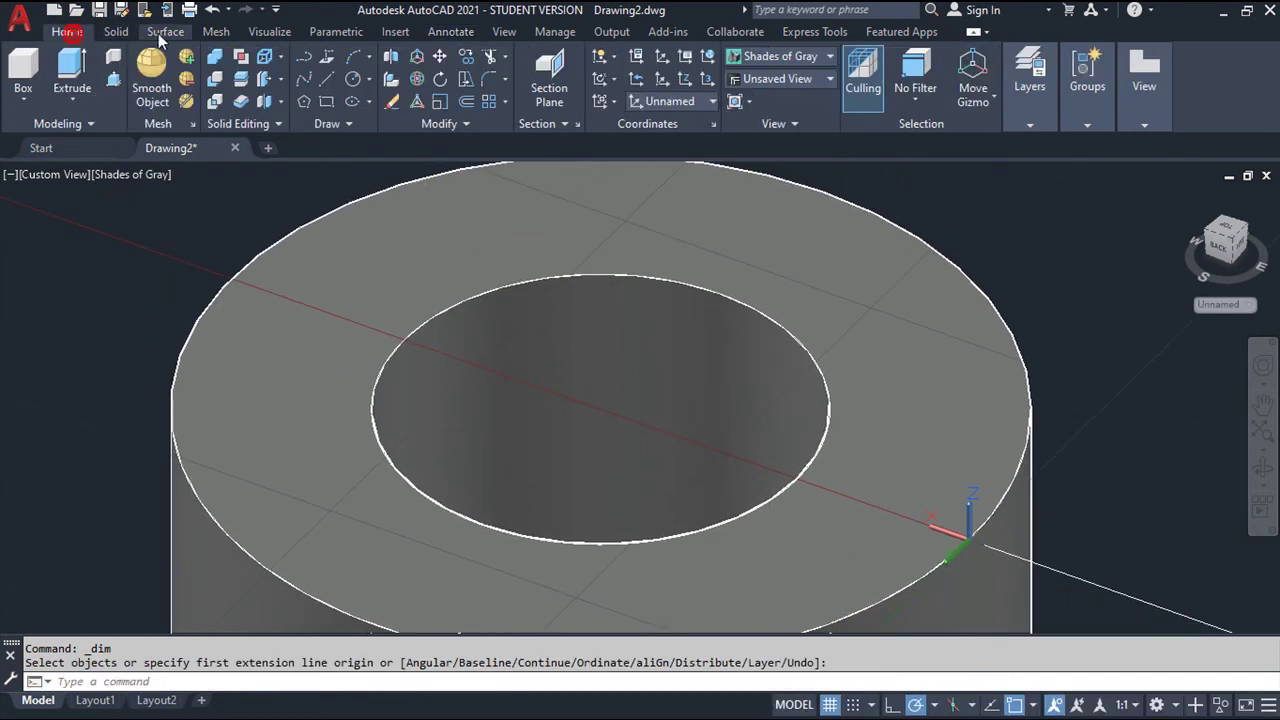
pyautogui.click(353, 81)
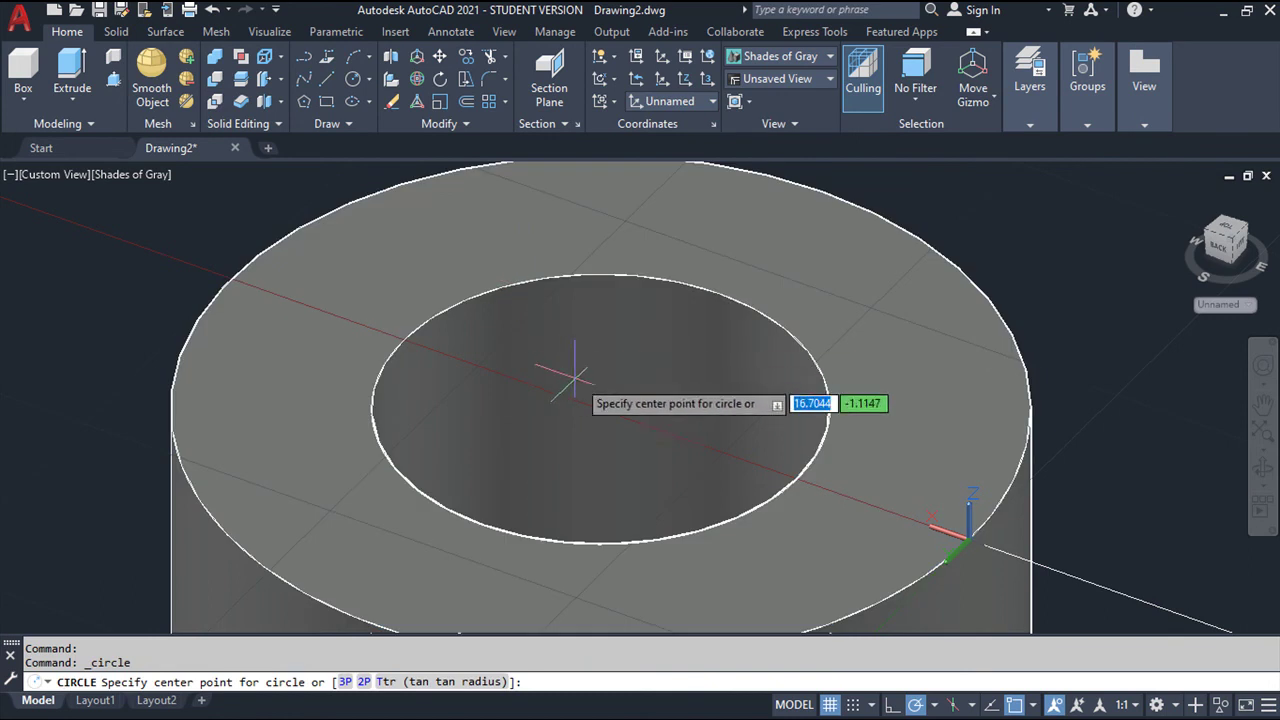
pyautogui.keyDown('shift'); pyautogui.rightClick(676, 372); pyautogui.keyUp('shift')
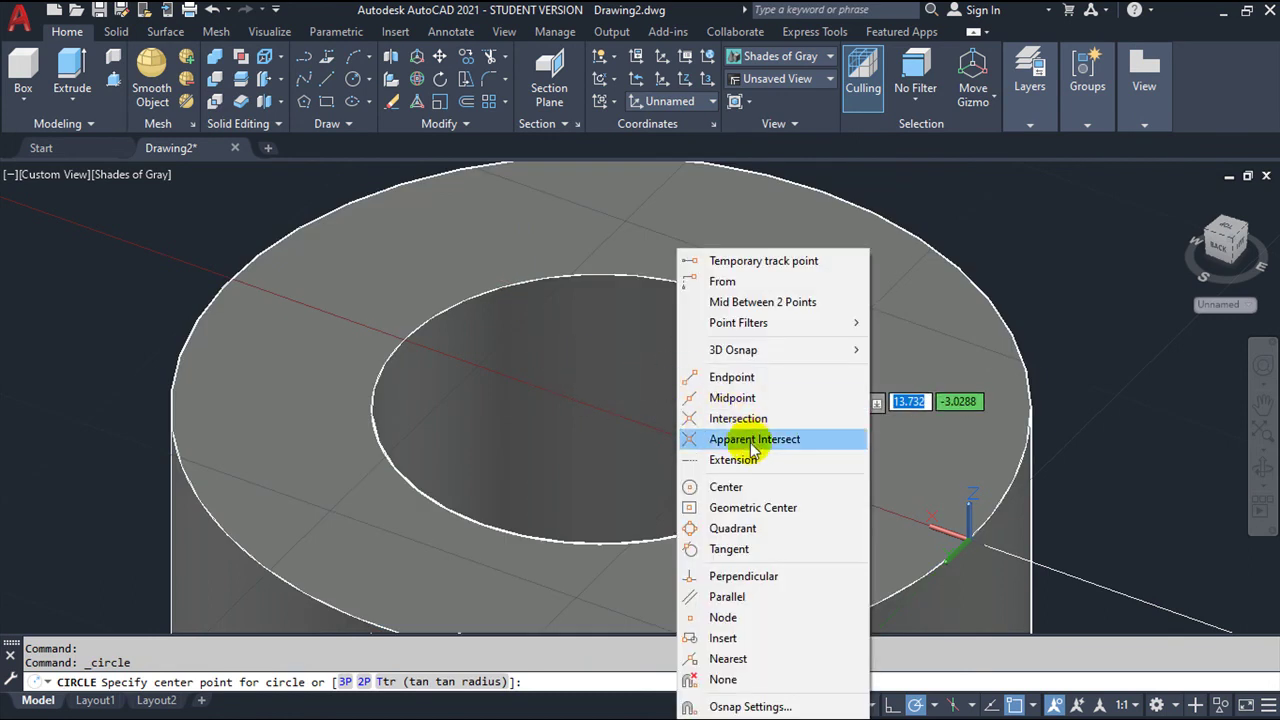
pyautogui.click(737, 487)
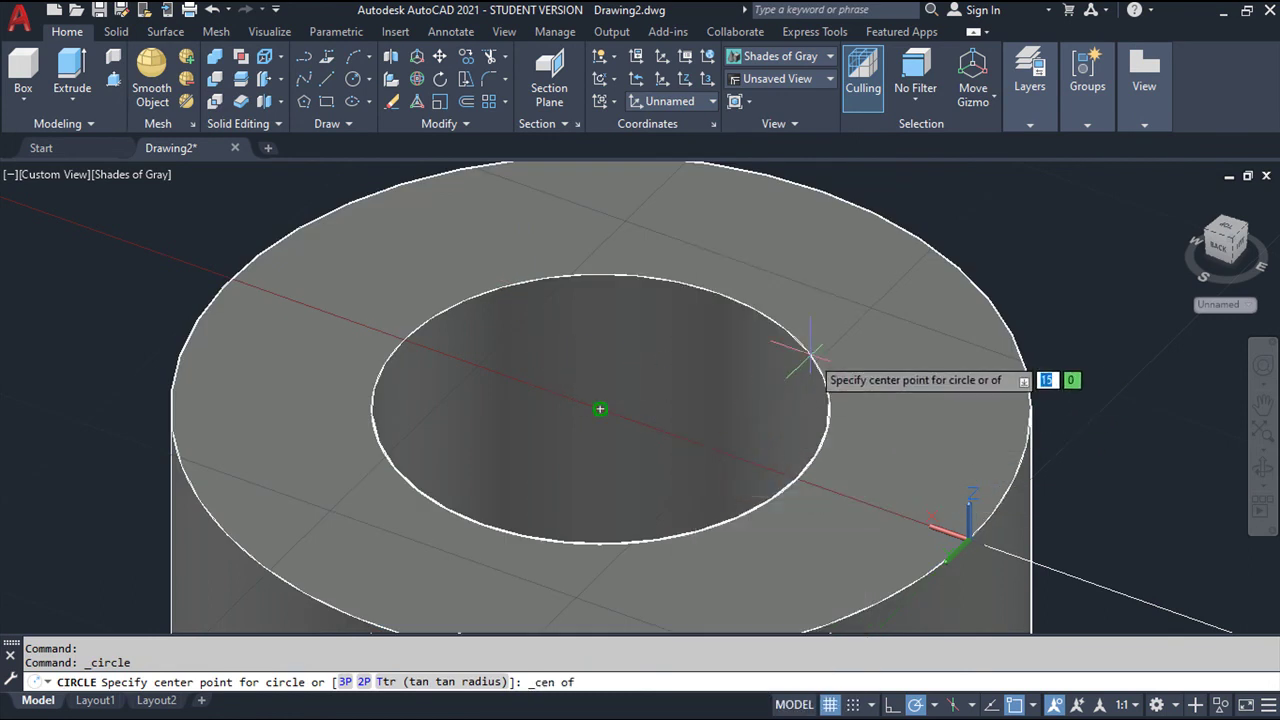
pyautogui.click(778, 368)
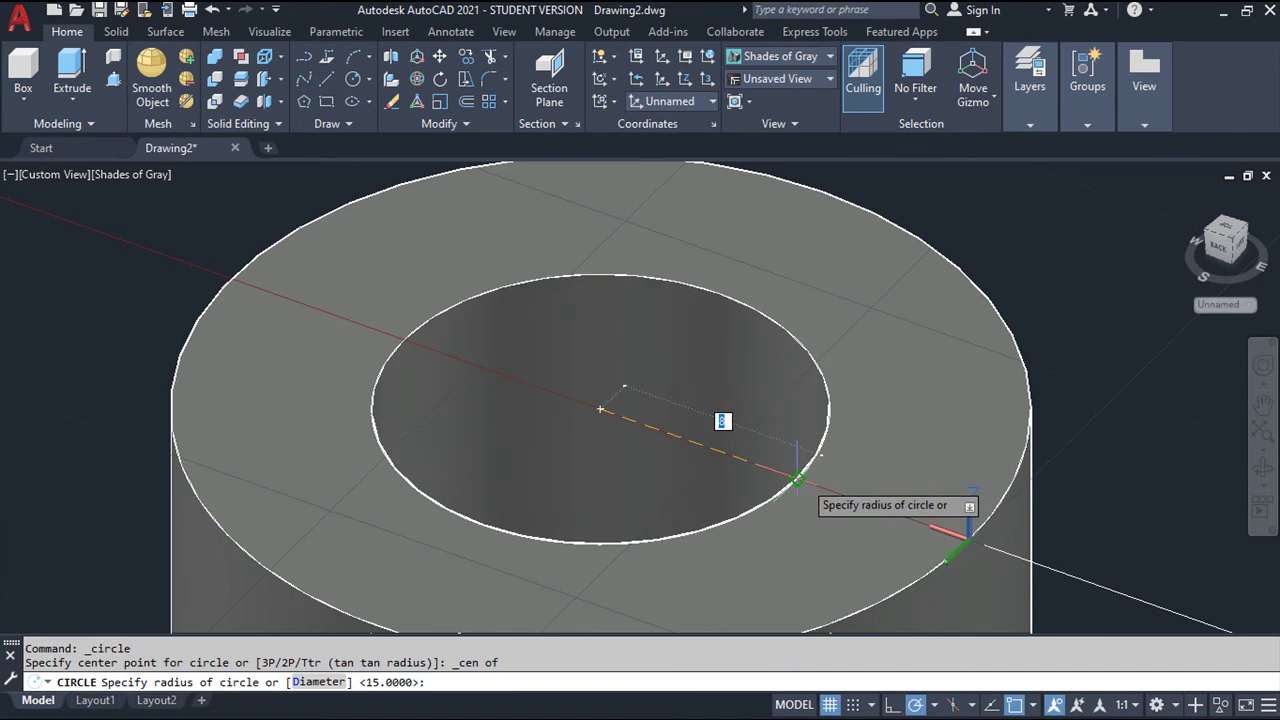
pyautogui.click(803, 480)
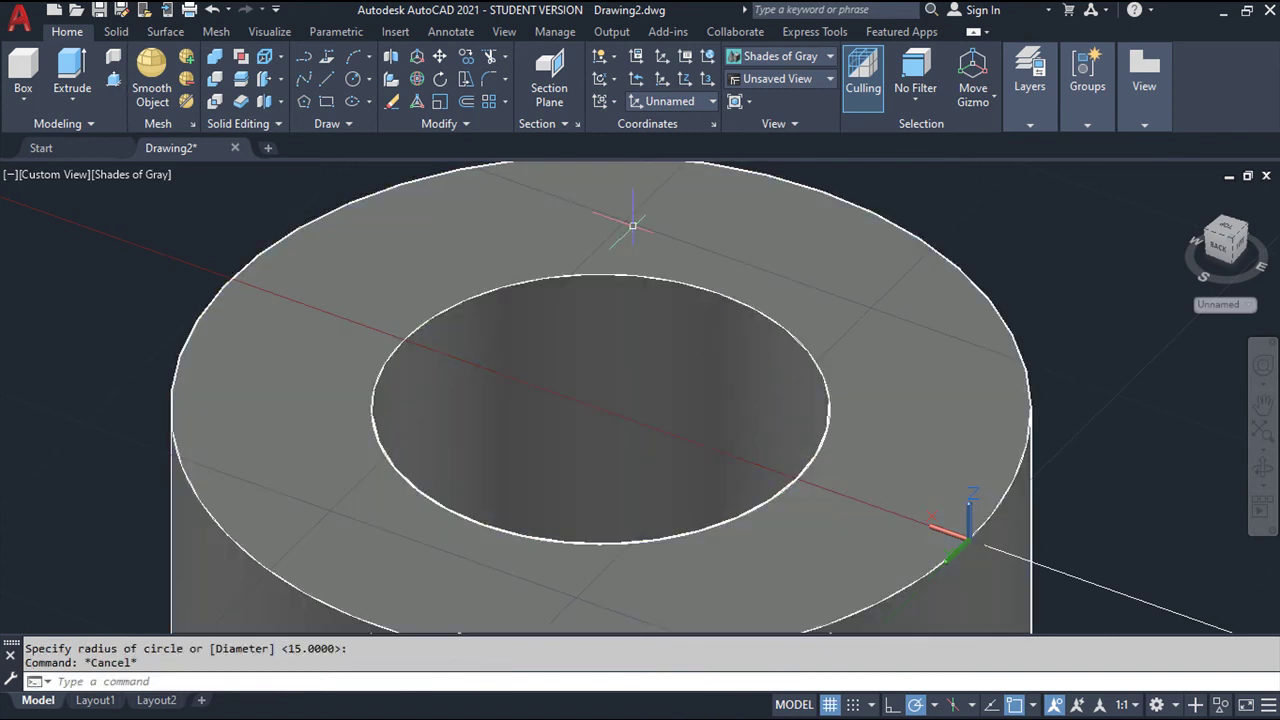
# Step: Start a diameter dimension on the hole, then cancel it when the Ø16 preview reads backwards
pyautogui.click(460, 38)
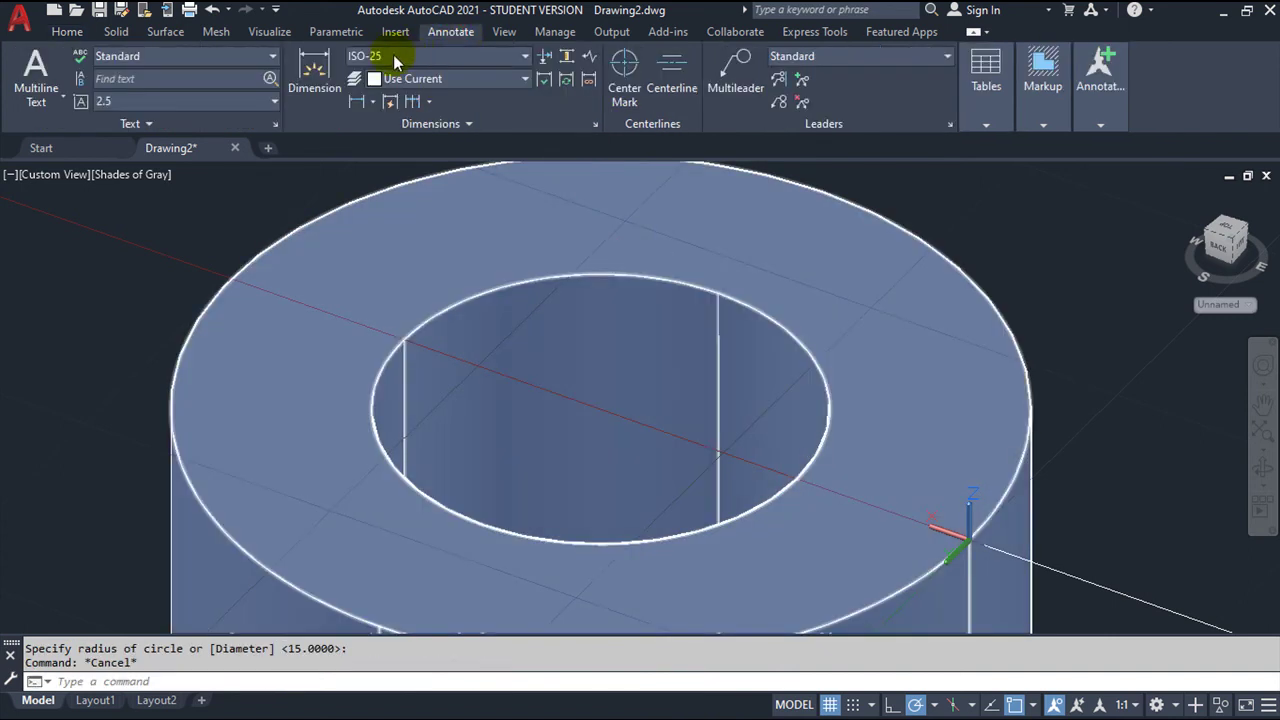
pyautogui.click(326, 68)
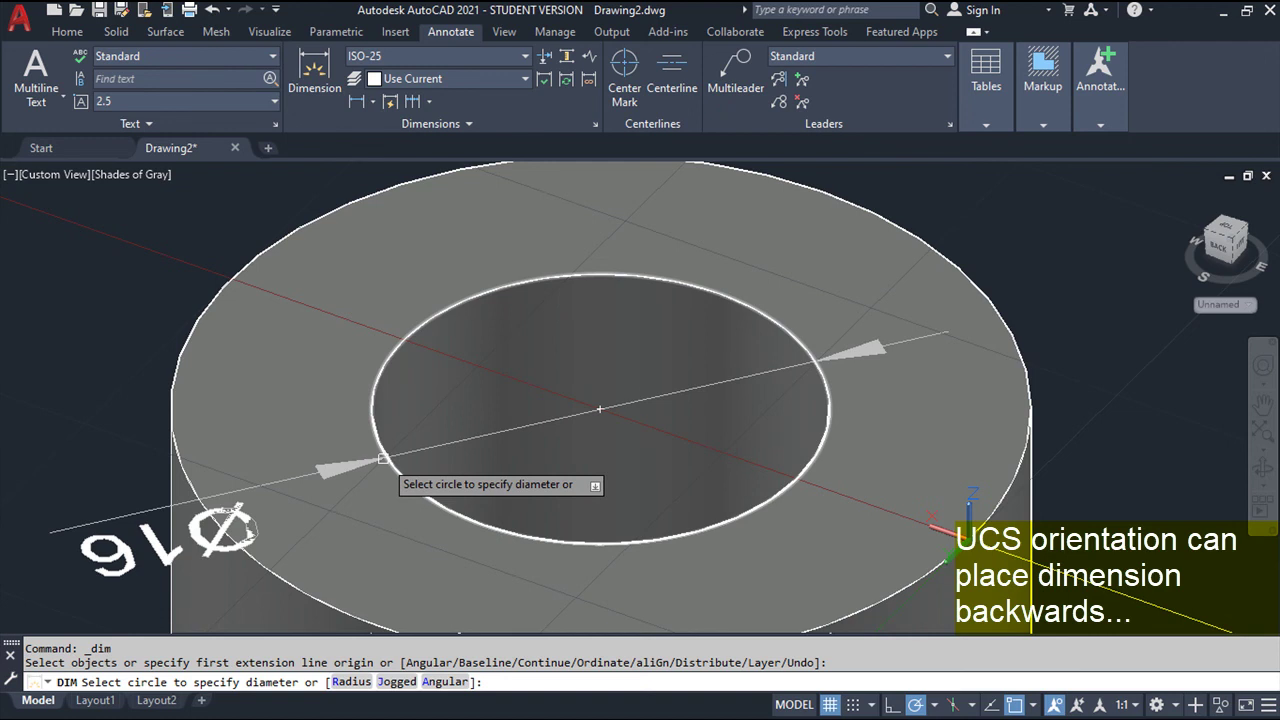
pyautogui.press('Escape')
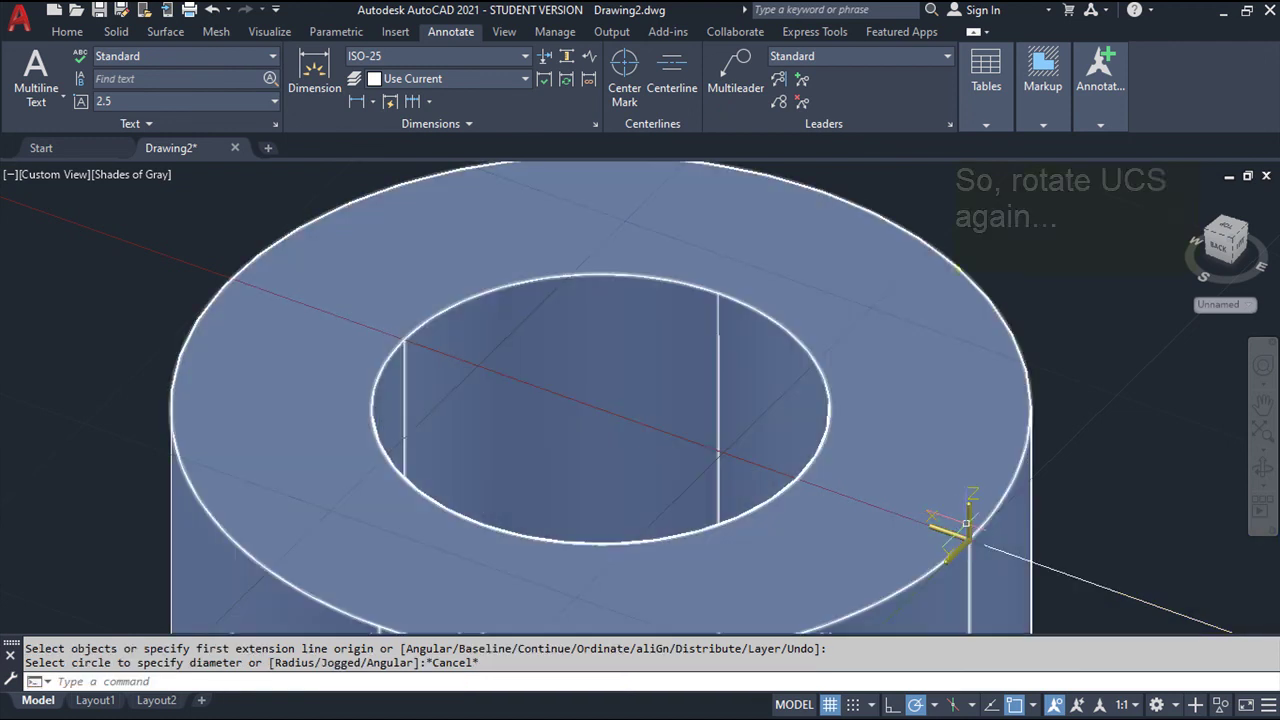
# Step: Reverse the UCS X axis on the column's top face
pyautogui.click(966, 524)
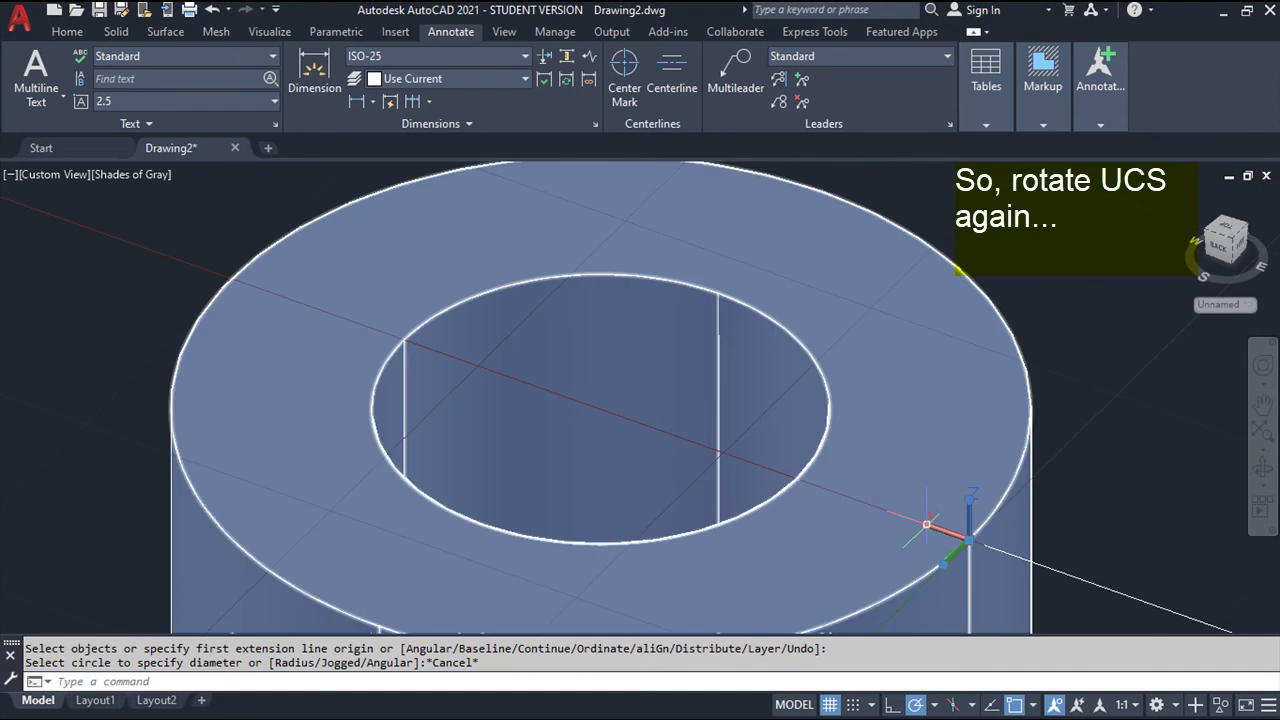
pyautogui.click(926, 524)
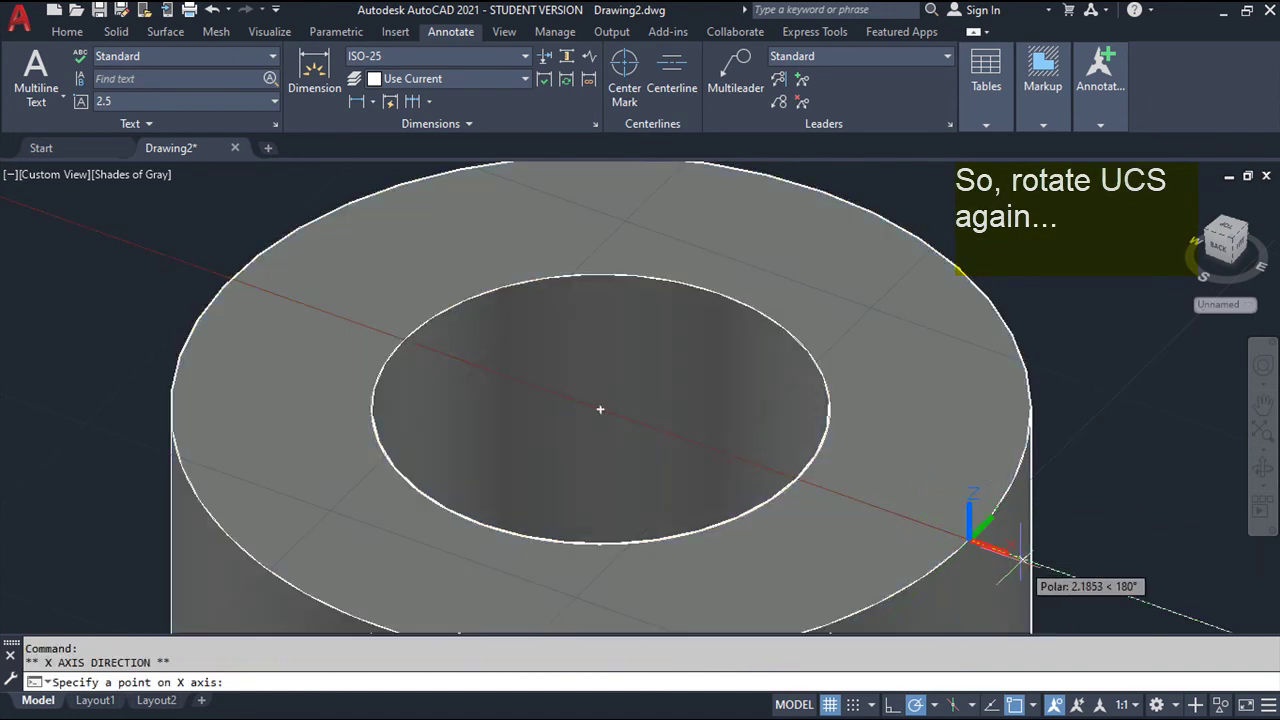
pyautogui.press('Escape')
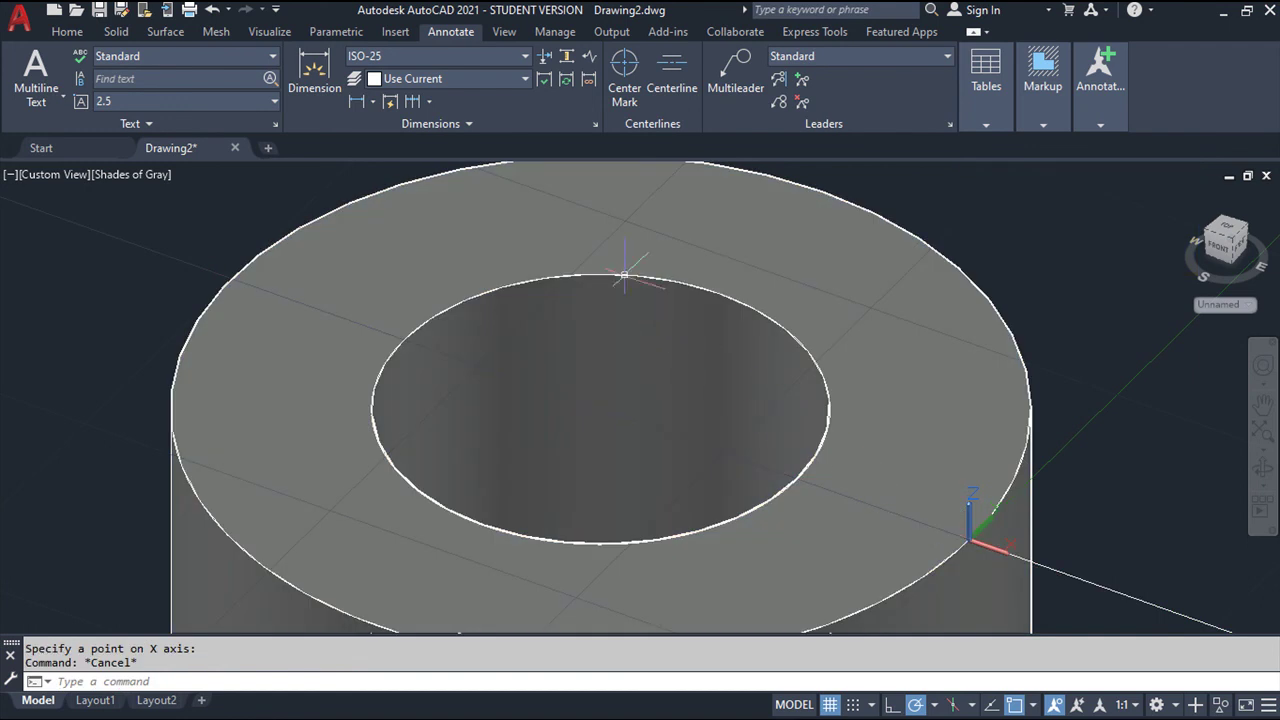
# Step: Run a trial dimension to check the new orientation, then restart dimensioning the hole
pyautogui.click(315, 70)
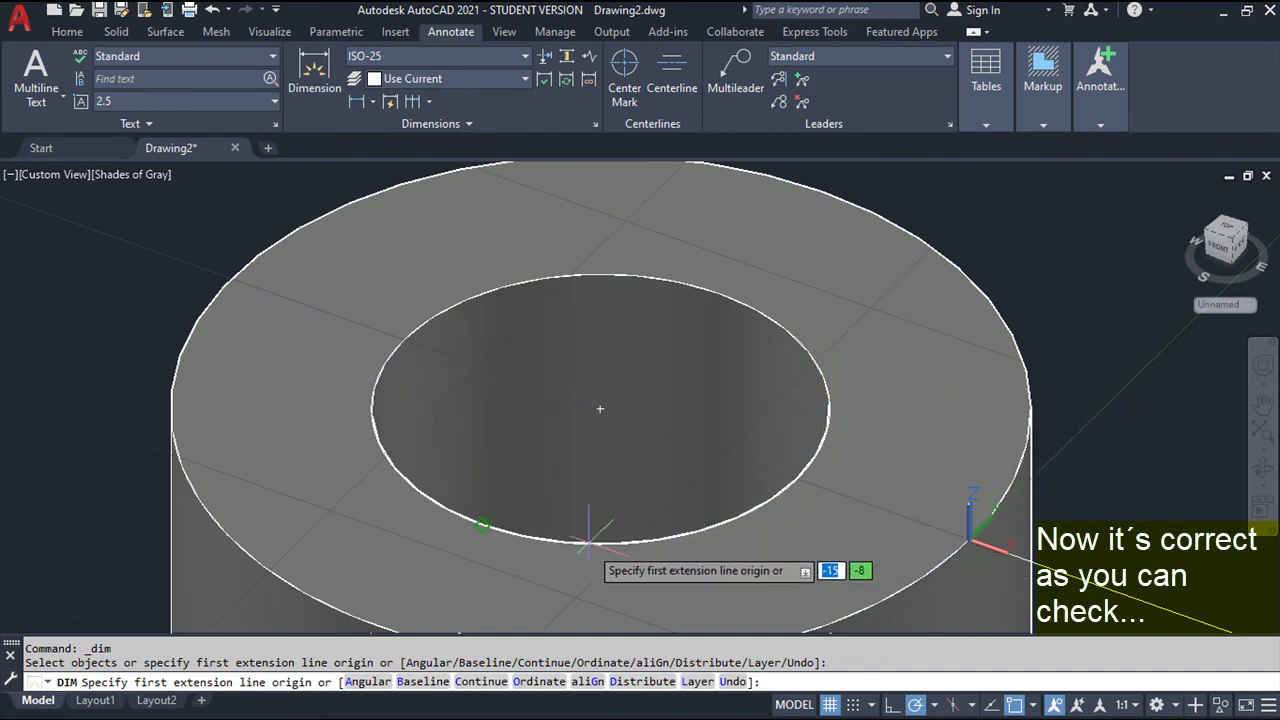
pyautogui.press('Escape')
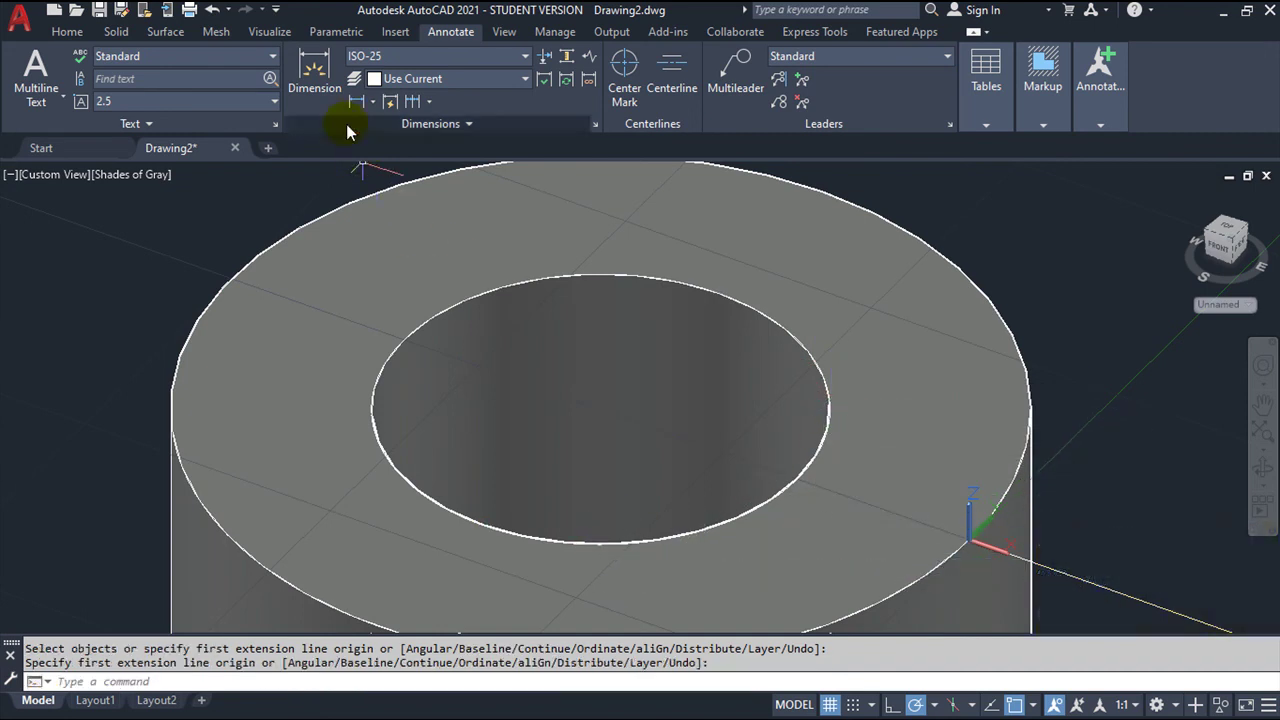
pyautogui.click(314, 72)
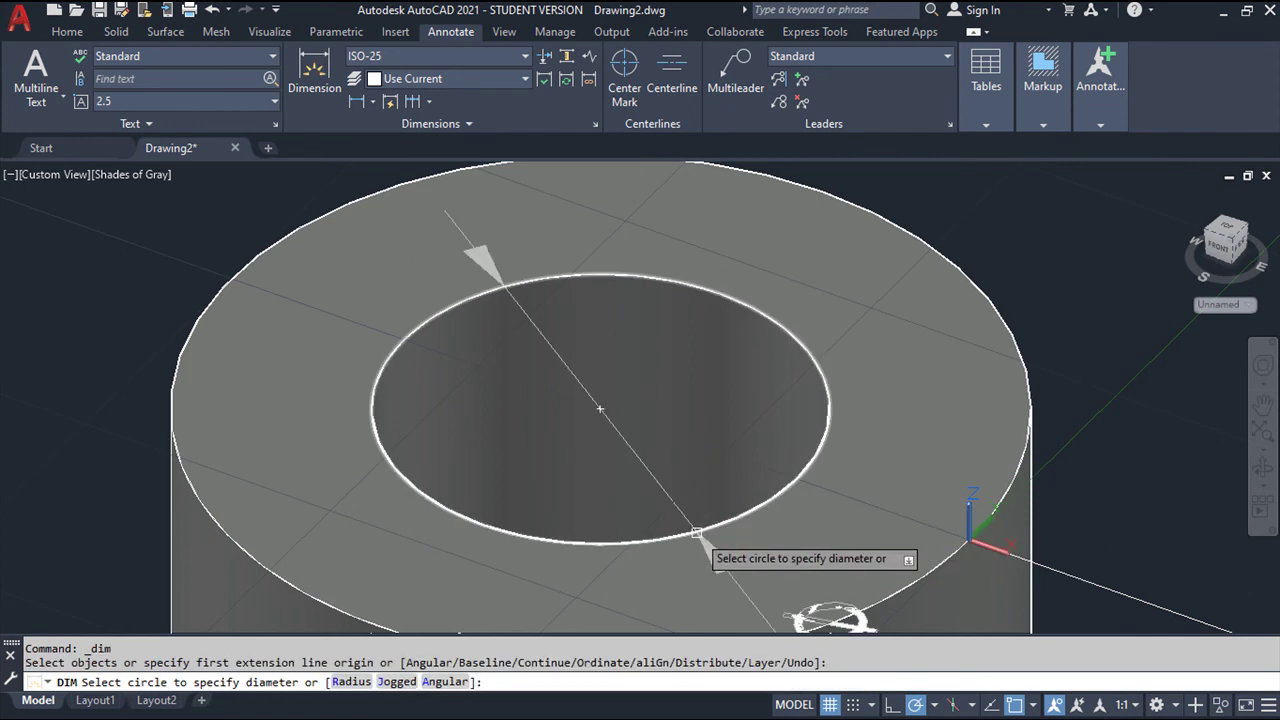
# Step: Dimension the central hole as Ø16, placing the label to the right of the column top
pyautogui.click(830, 406)
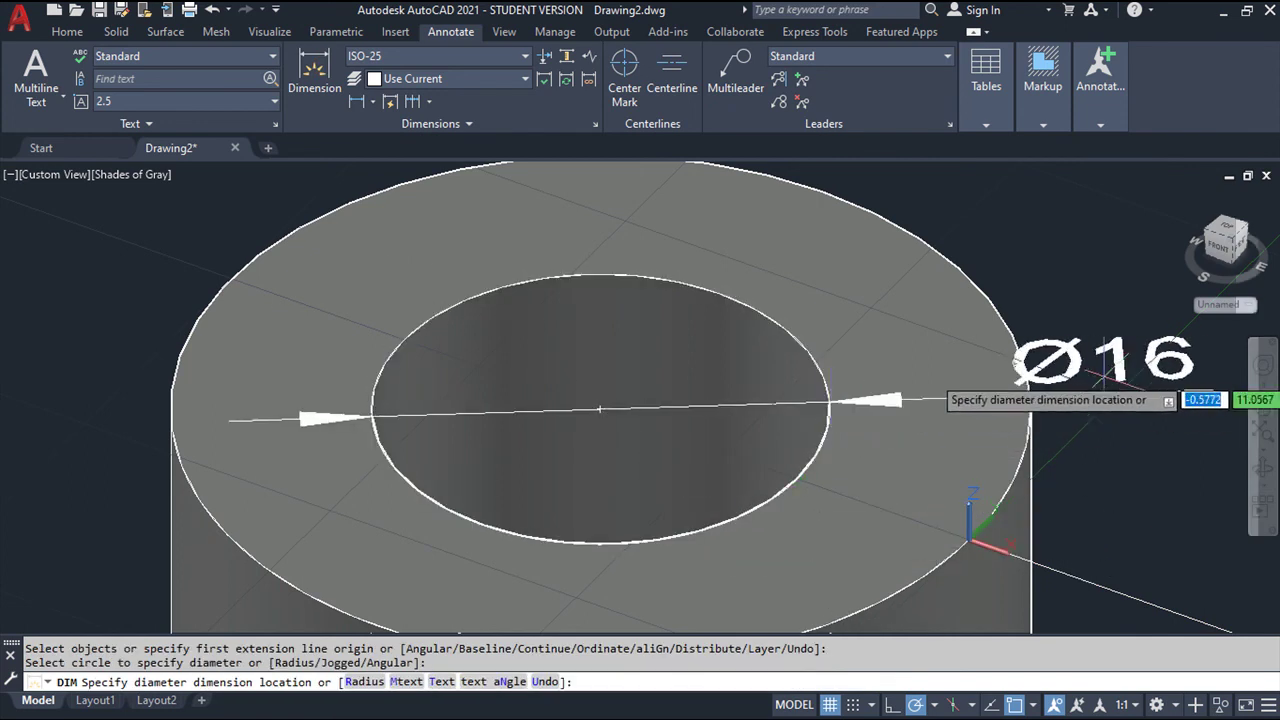
pyautogui.scroll(1, 955, 398)
pyautogui.scroll(-4, 955, 398)
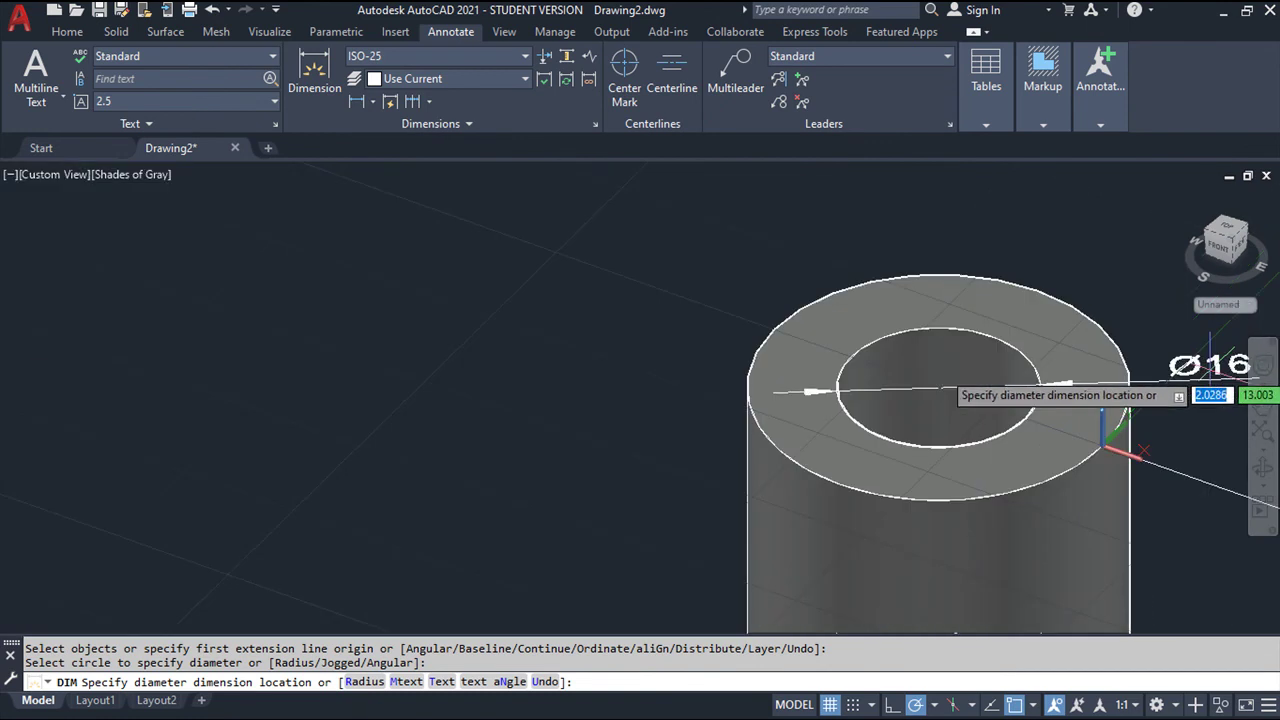
pyautogui.moveTo(1249, 371); pyautogui.dragTo(720, 302, button='middle')
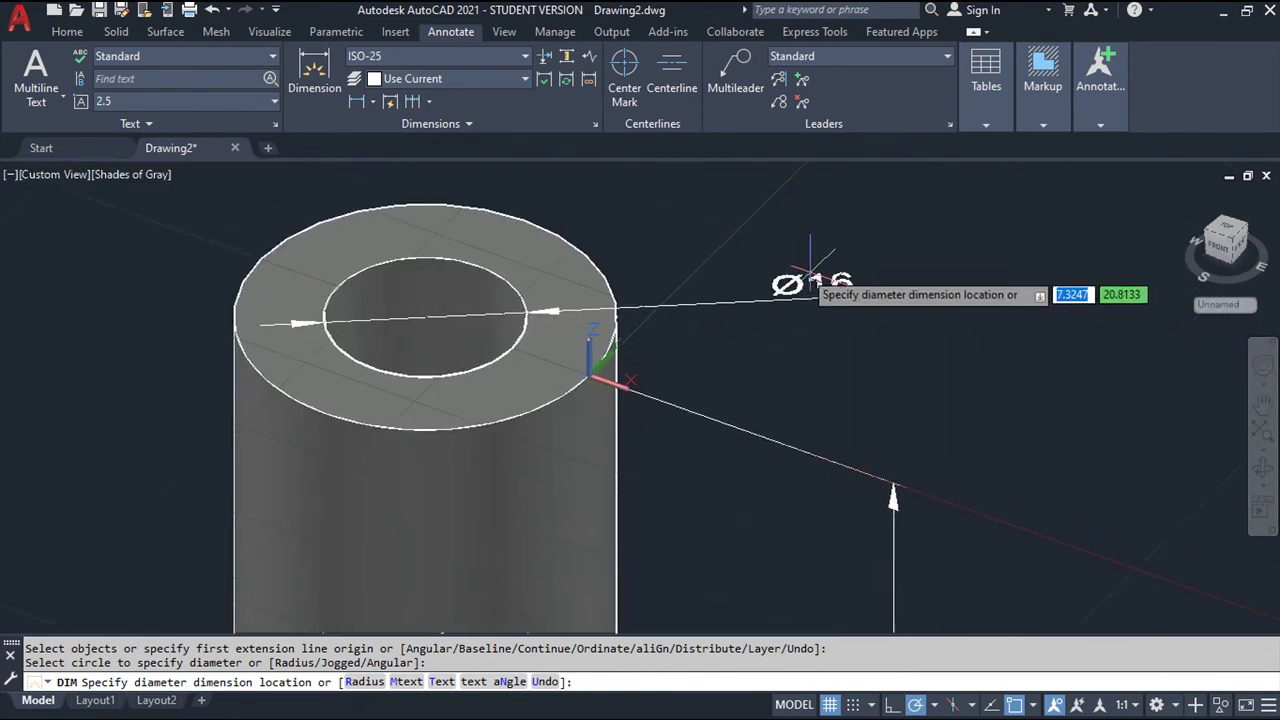
pyautogui.click(790, 262)
pyautogui.moveTo(868, 432); pyautogui.dragTo(880, 446, button='middle')
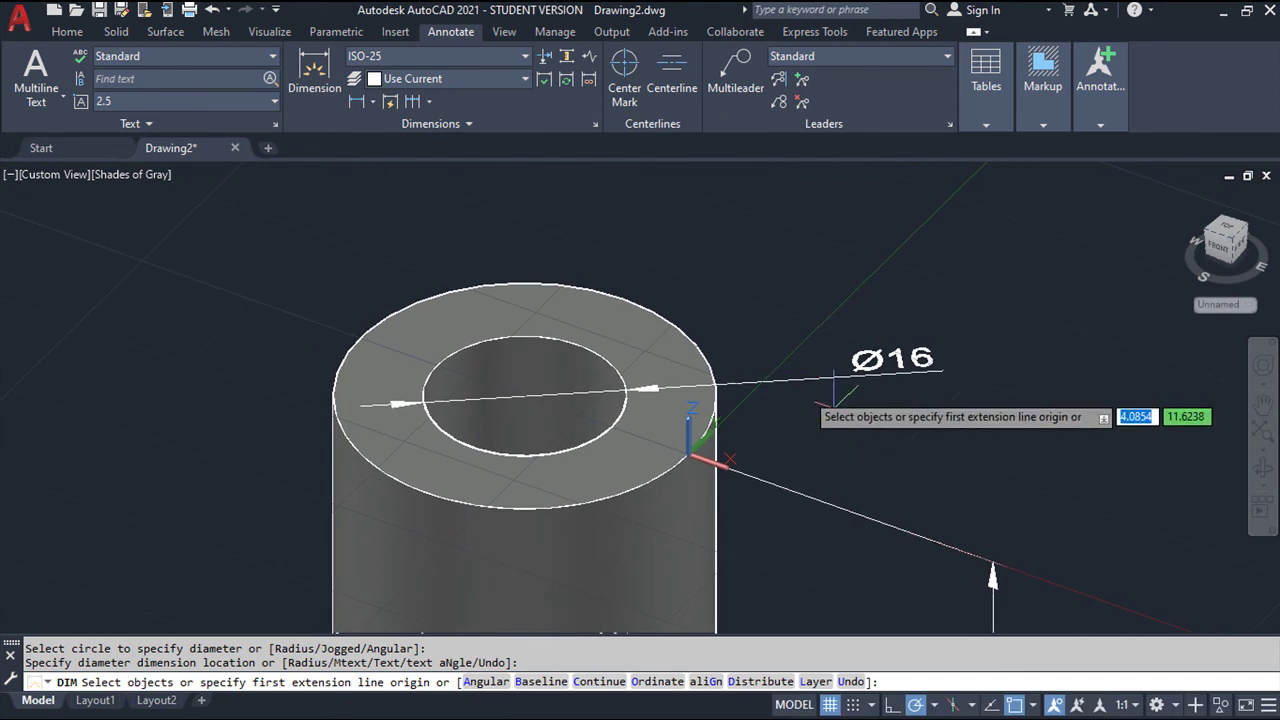
pyautogui.click(350, 86)
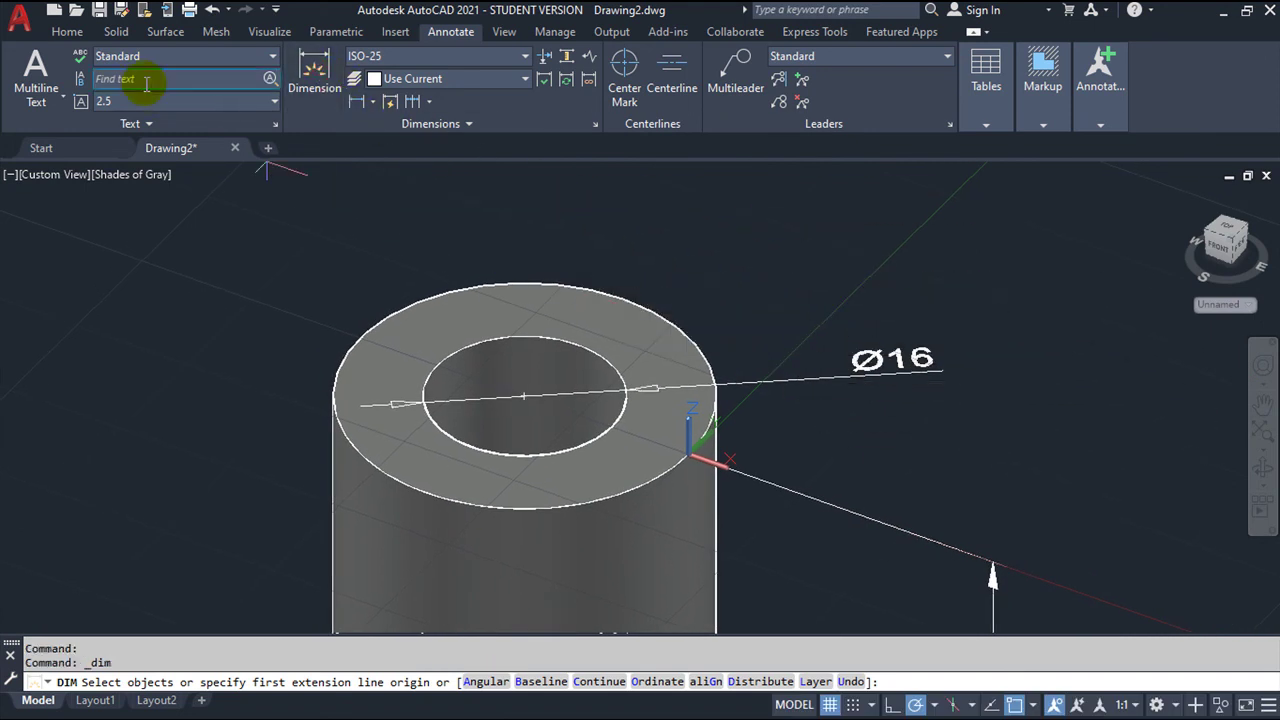
pyautogui.click(68, 34)
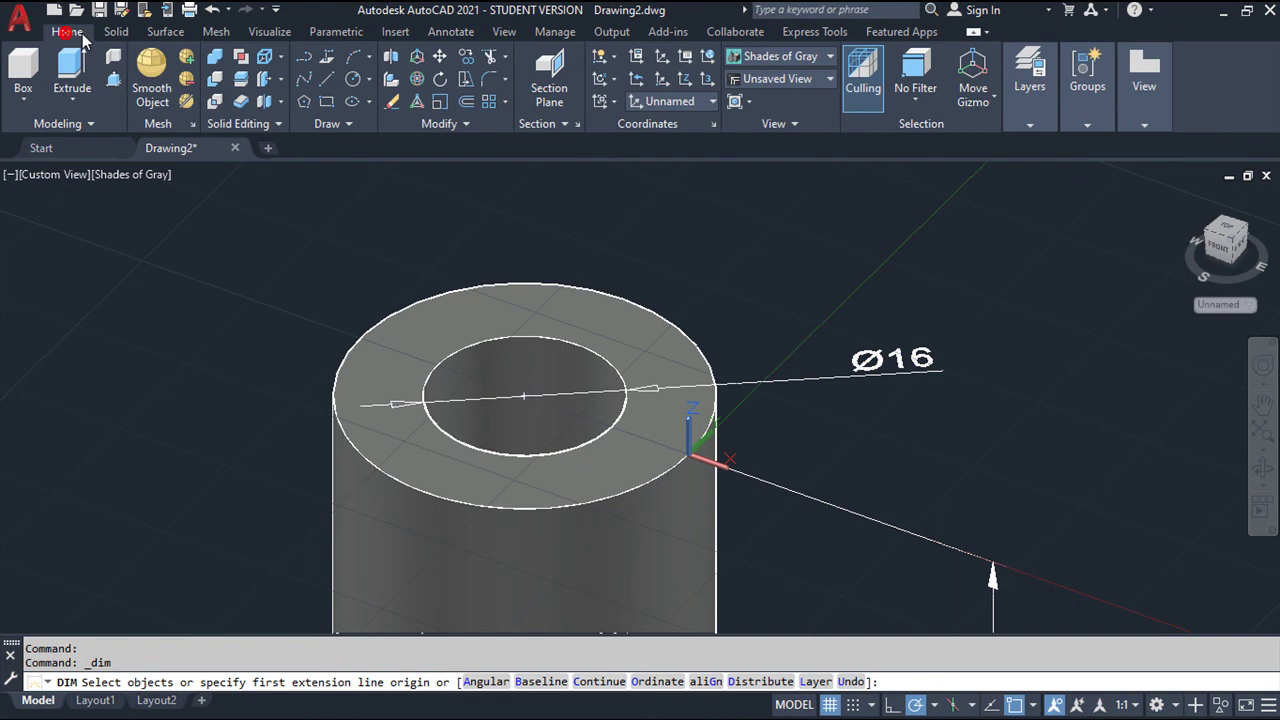
# Step: Start a radius-15 circle snapped to the hole centre, then cancel it
pyautogui.click(349, 82)
pyautogui.keyDown('shift'); pyautogui.rightClick(501, 222); pyautogui.keyUp('shift')
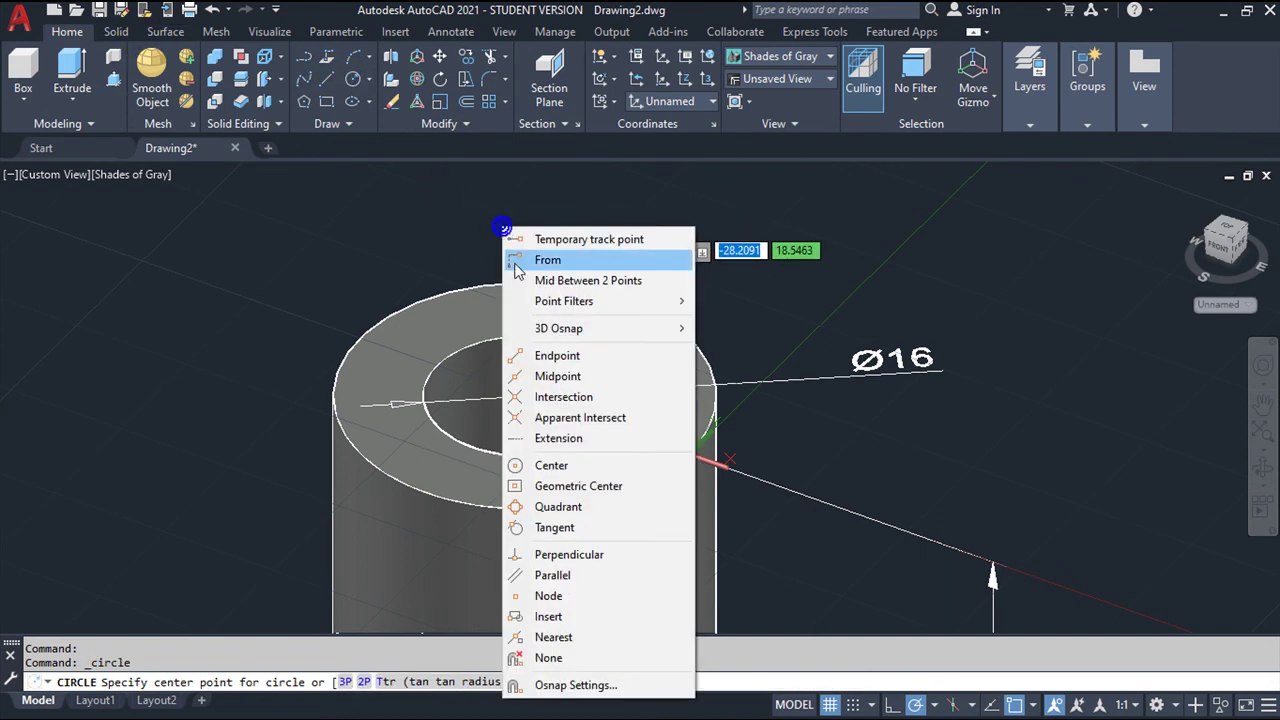
pyautogui.click(569, 466)
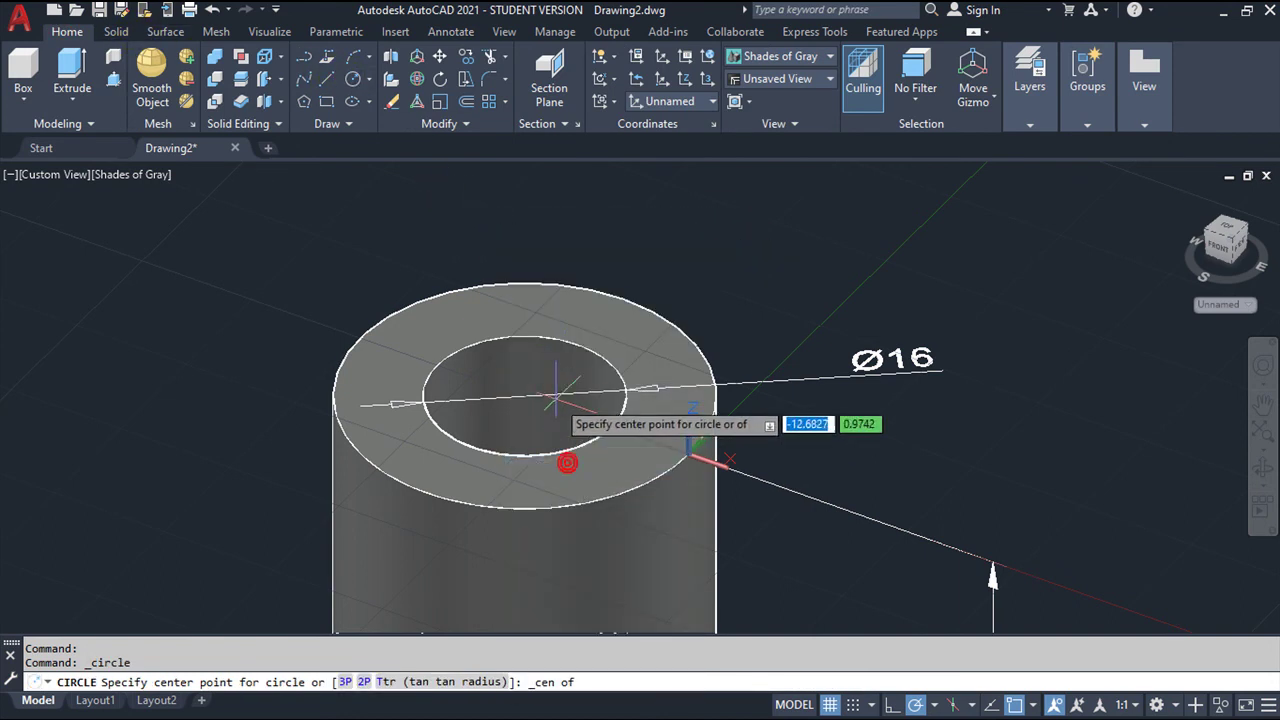
pyautogui.click(573, 343)
pyautogui.write('15')
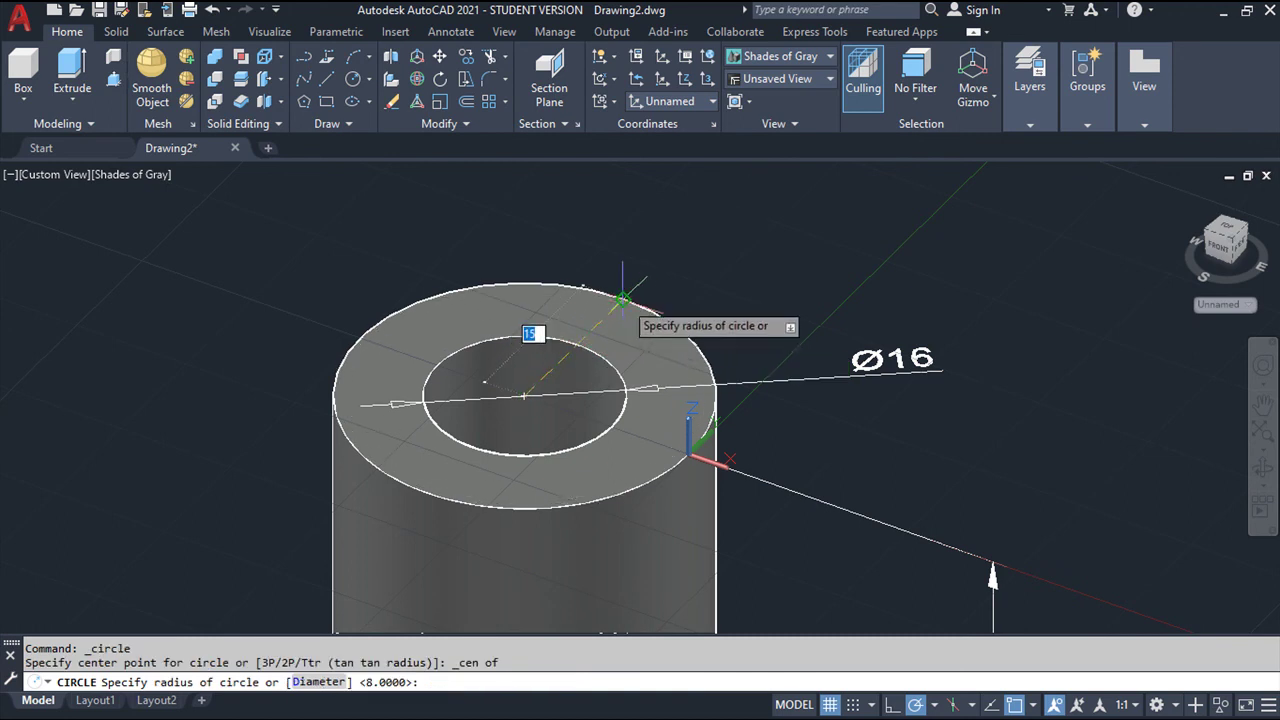
pyautogui.press('Escape')
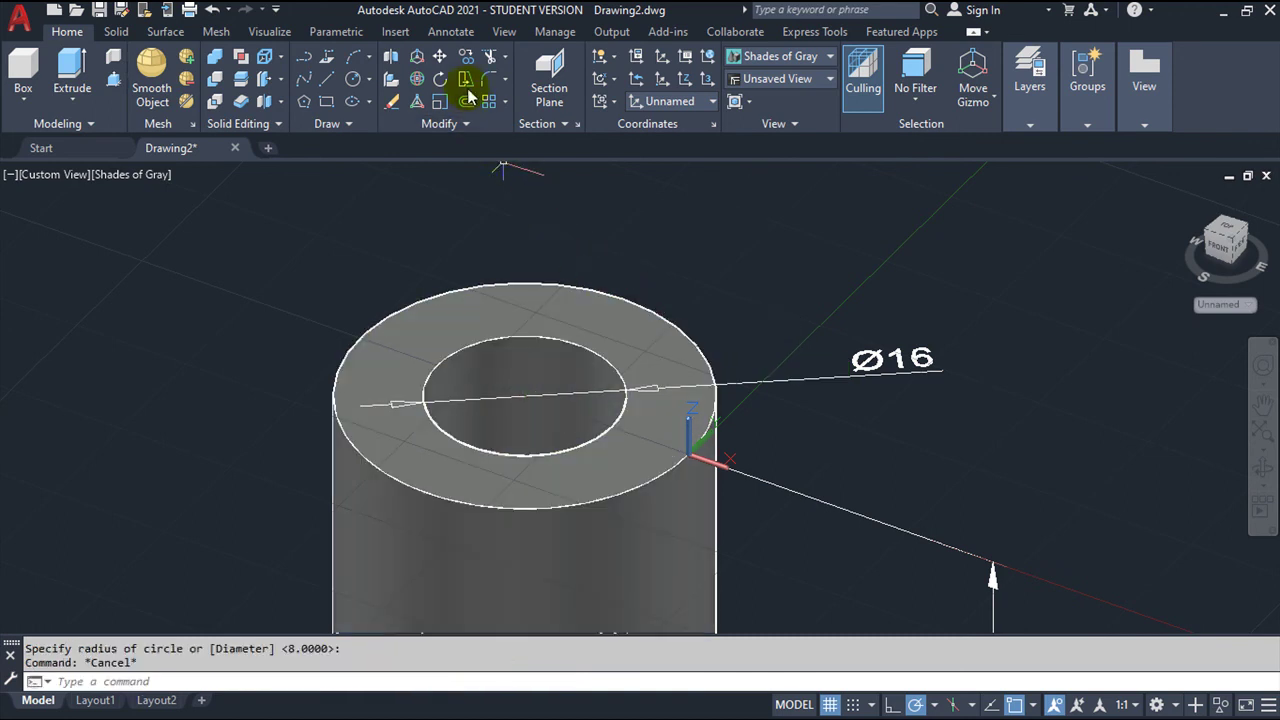
# Step: Add a Ø30 diameter dimension to the top cylinder's outer edge, placed up-left
pyautogui.click(451, 31)
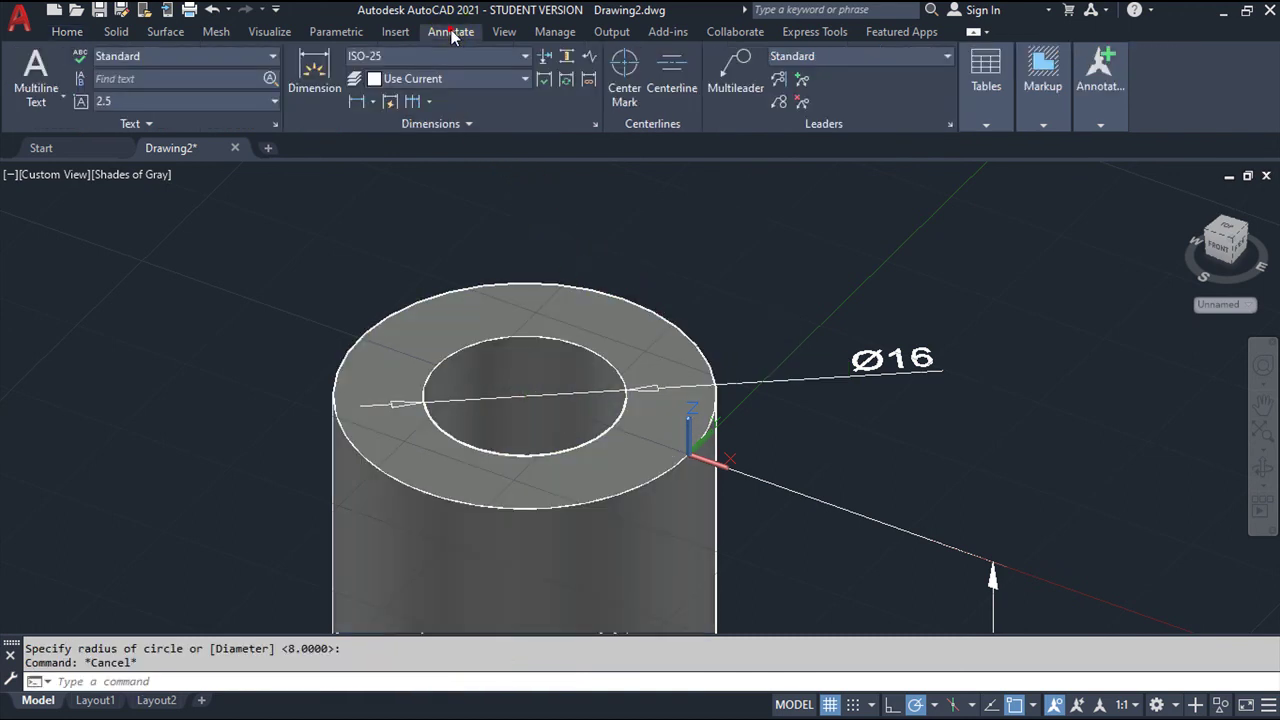
pyautogui.click(314, 70)
pyautogui.click(428, 294)
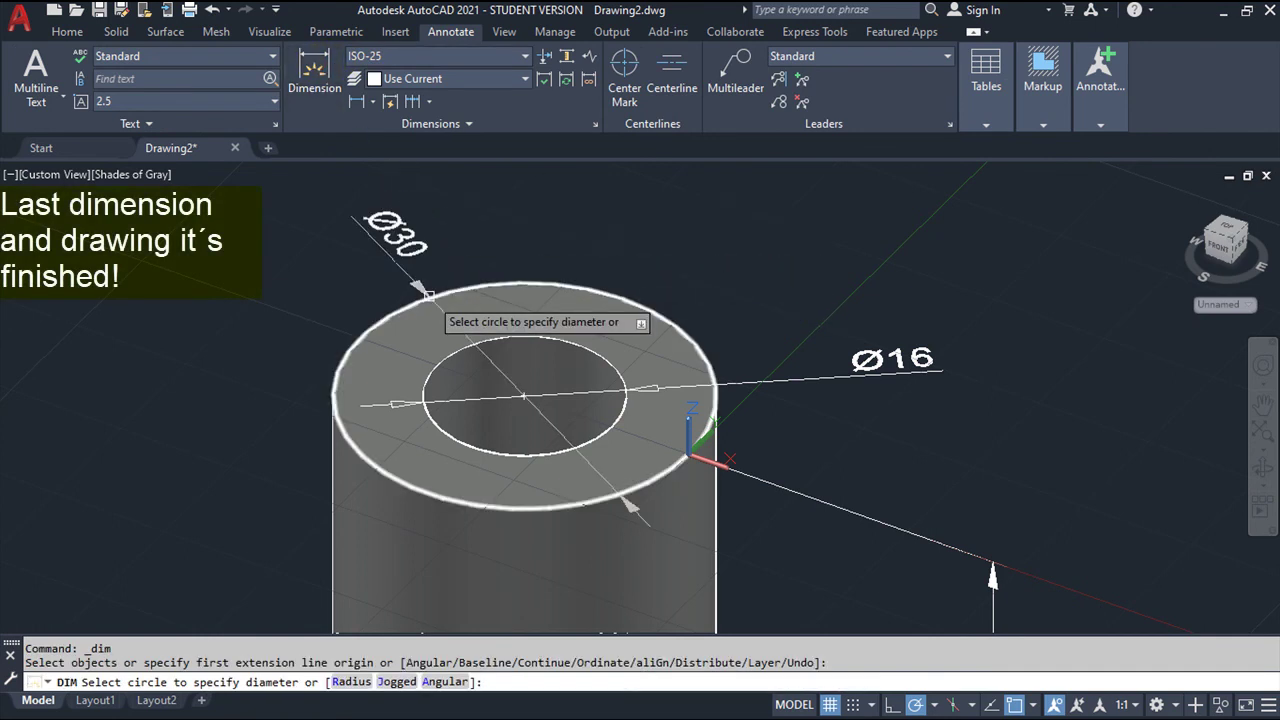
pyautogui.click(428, 294)
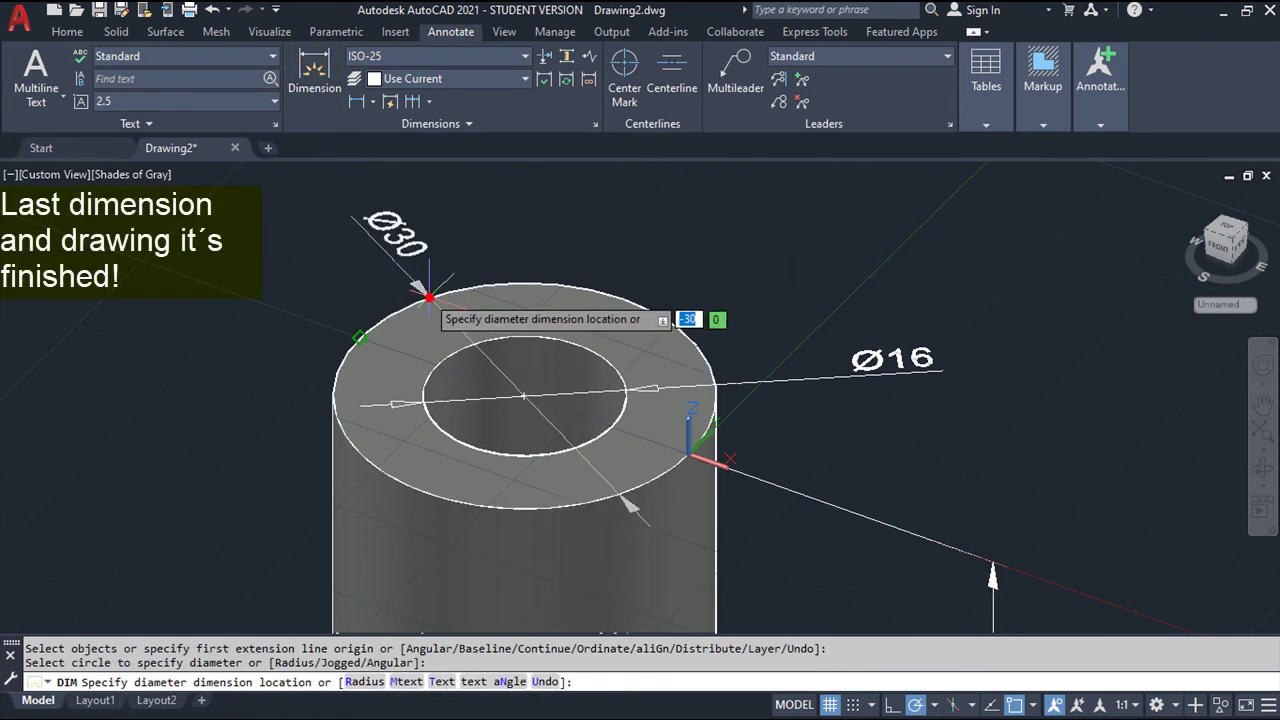
pyautogui.click(366, 207)
pyautogui.press('Escape')
pyautogui.scroll(-2, 498, 403)
pyautogui.scroll(-2, 498, 403)
pyautogui.moveTo(690, 540); pyautogui.dragTo(726, 228, button='middle')
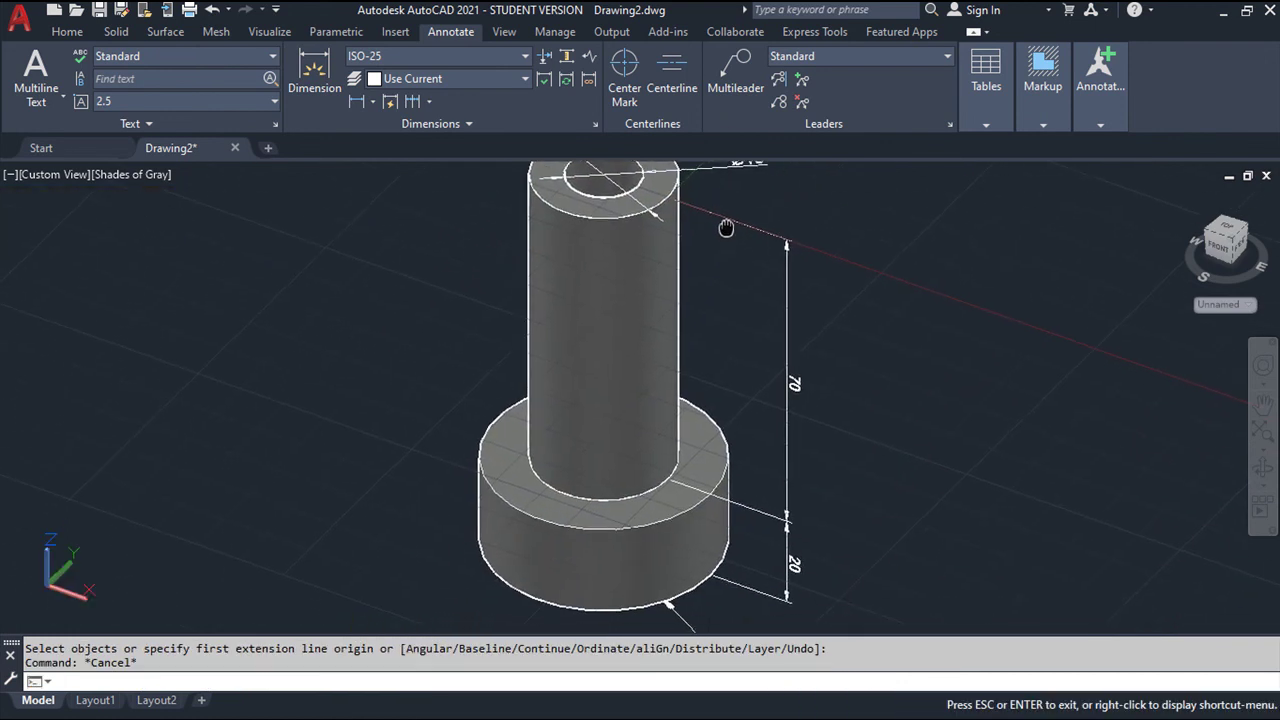
# Step: Zoom out, pan and orbit to a frontal view showing the whole dimensioned part
pyautogui.scroll(-2, 737, 290)
pyautogui.moveTo(749, 322); pyautogui.dragTo(725, 371, button='middle')
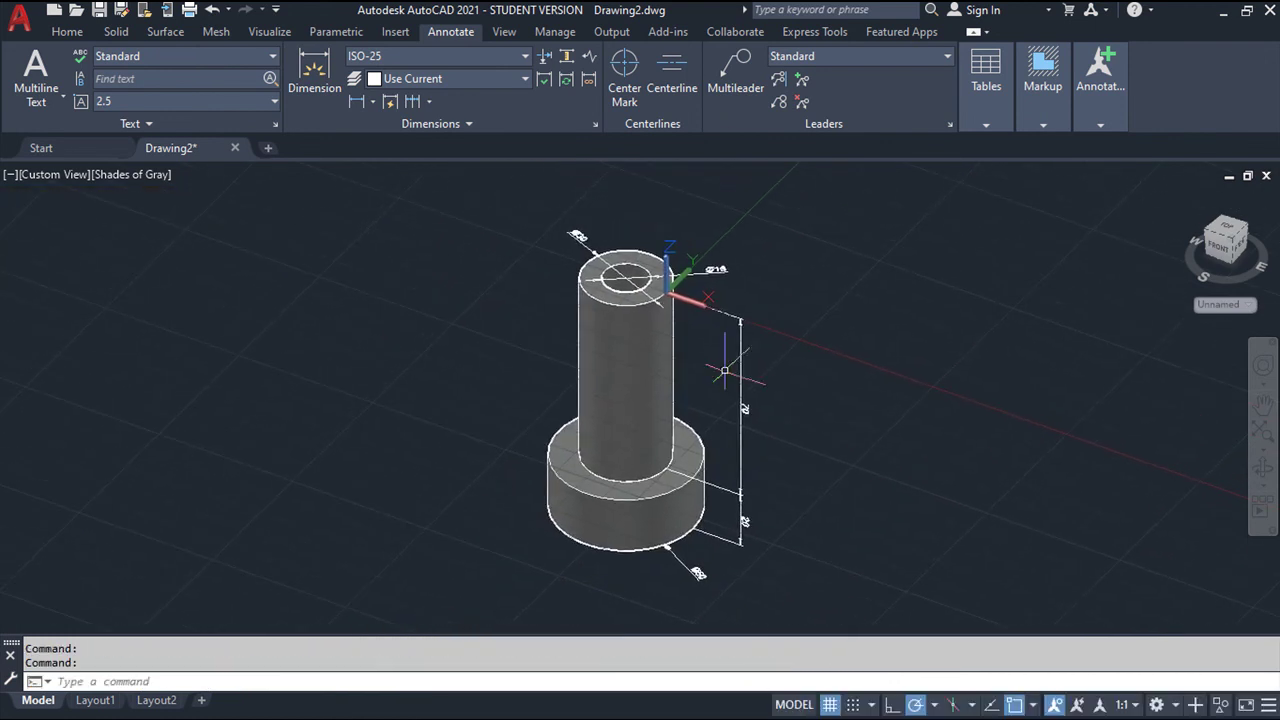
pyautogui.scroll(2, 724, 371)
pyautogui.moveTo(797, 438); pyautogui.dragTo(755, 404, button='middle')
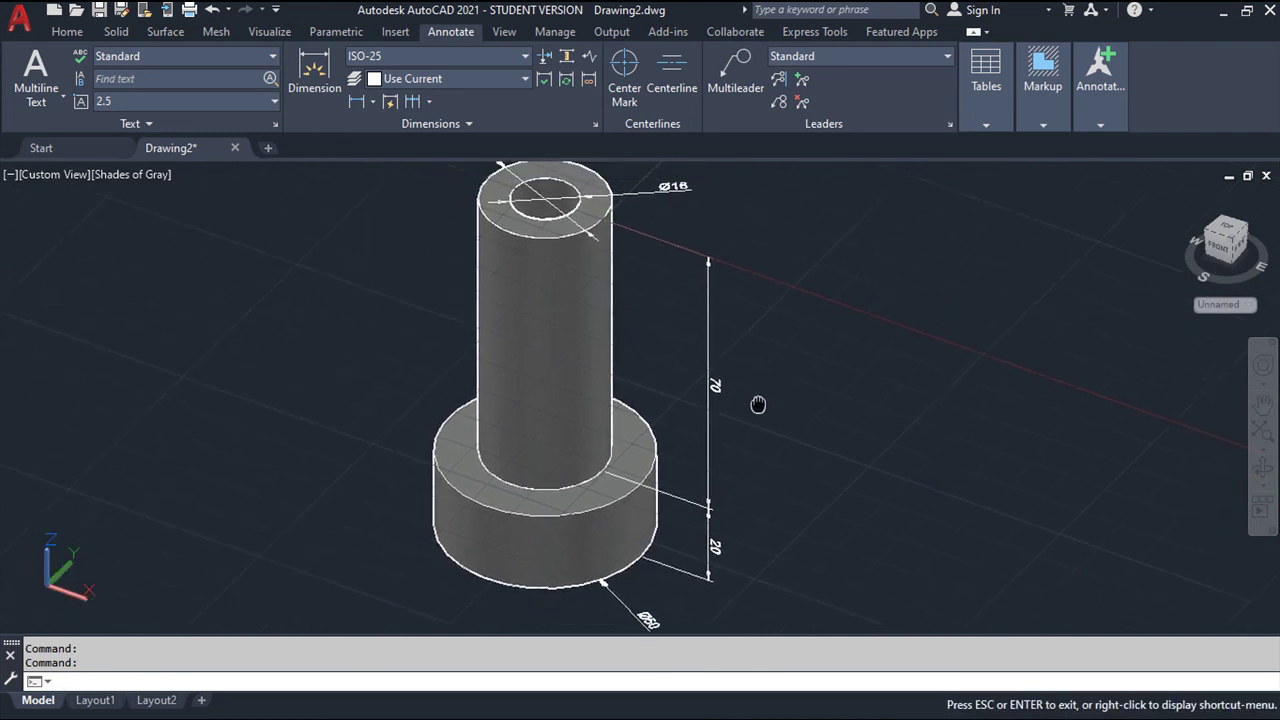
pyautogui.moveTo(882, 465)
pyautogui.keyDown('shift'); pyautogui.mouseDown(button='middle')
pyautogui.moveTo(940, 460)
pyautogui.moveTo(947, 478)
pyautogui.mouseUp(button='middle'); pyautogui.keyUp('shift')
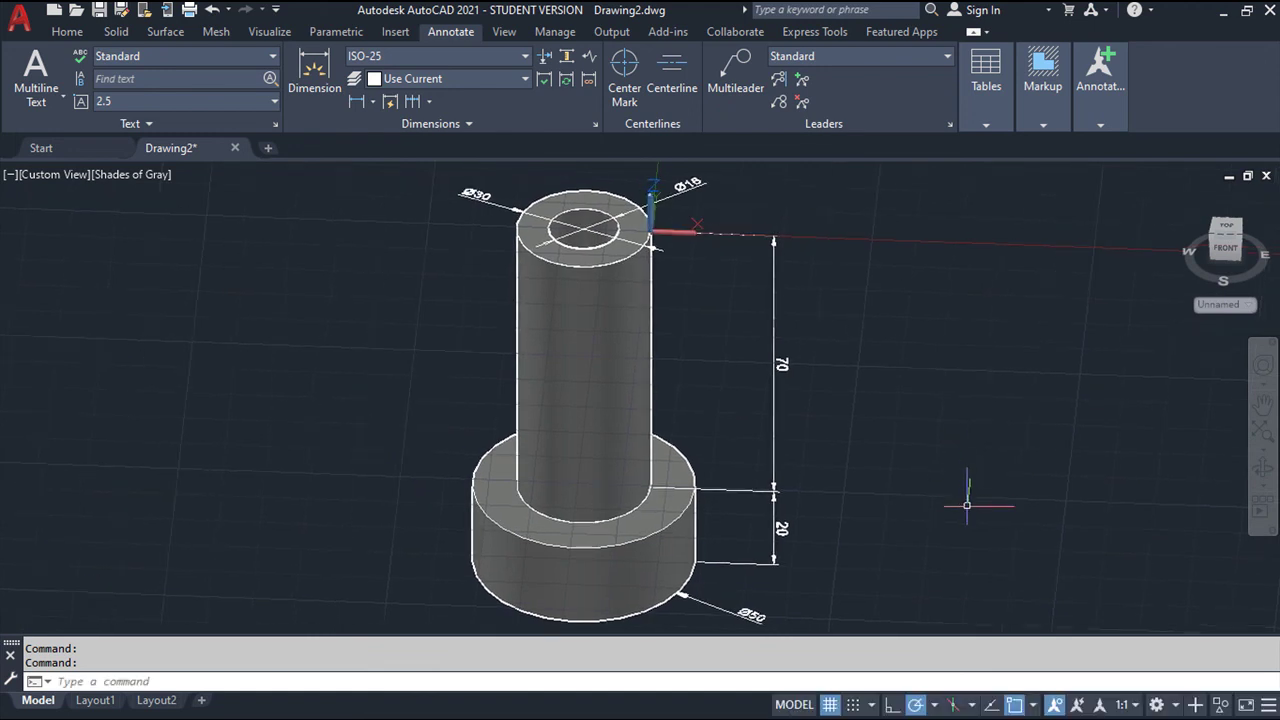